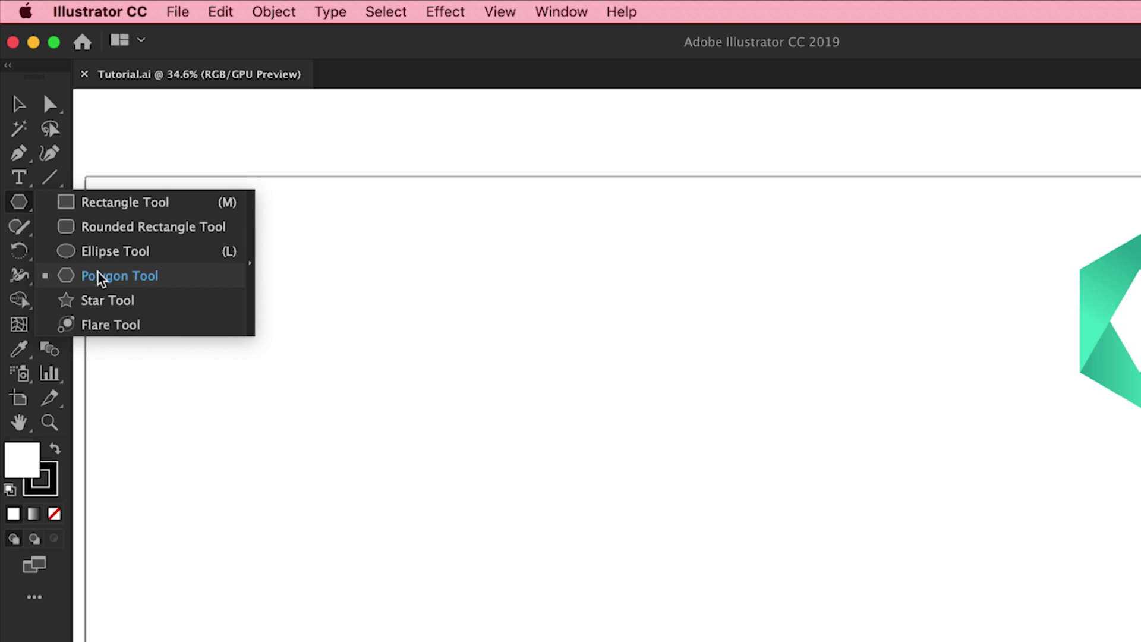
# Create a six-sided polygon with a 50 px radius in the middle of the artboard.
pyautogui.click(101, 277)
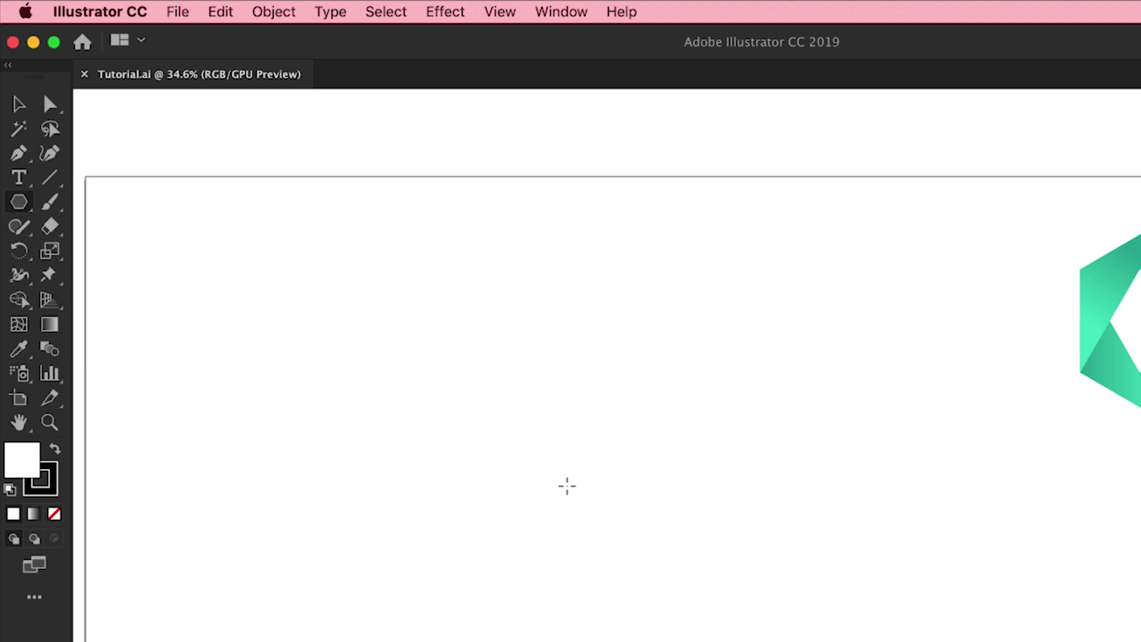
pyautogui.click(567, 487)
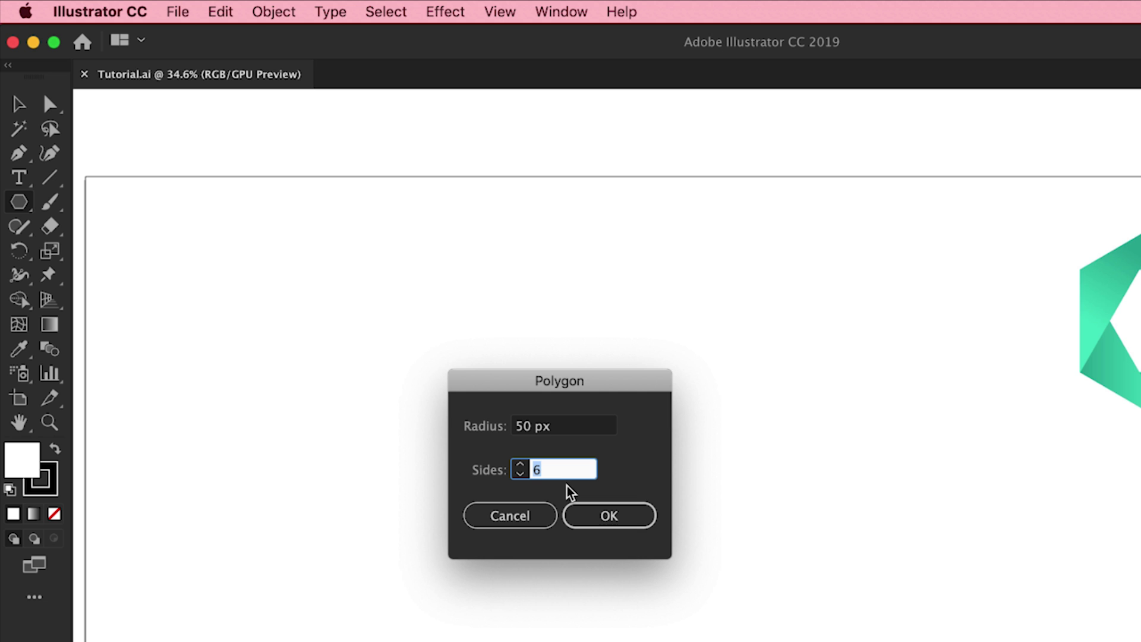
pyautogui.click(607, 518)
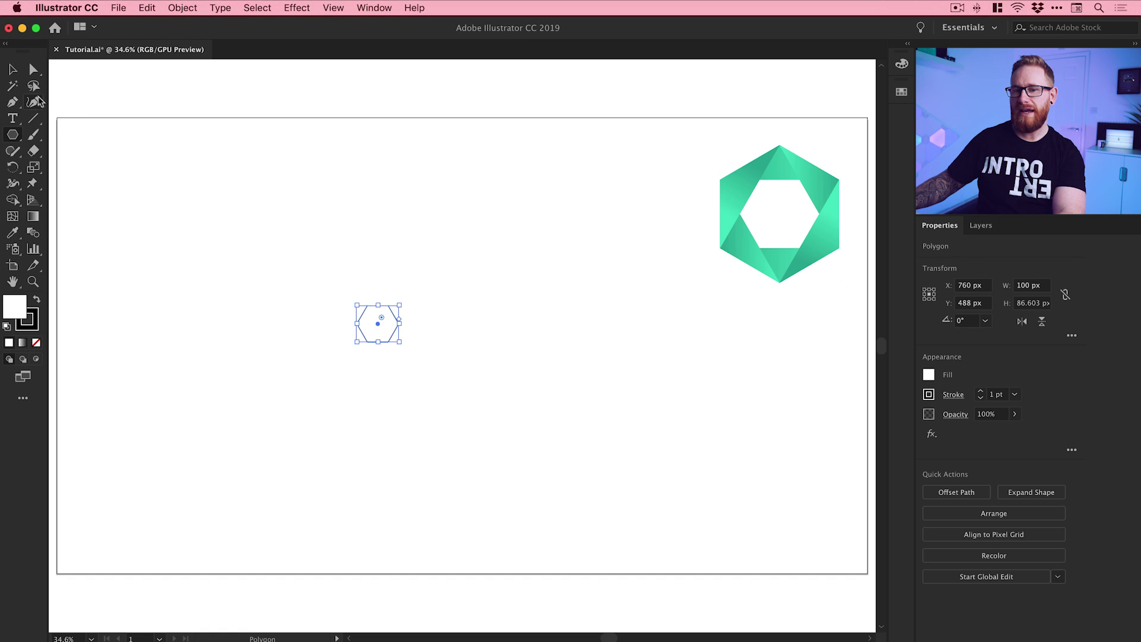
# Scale the hexagon proportionally to about 625 px wide and move it up to the middle of the artboard.
pyautogui.click(12, 72)
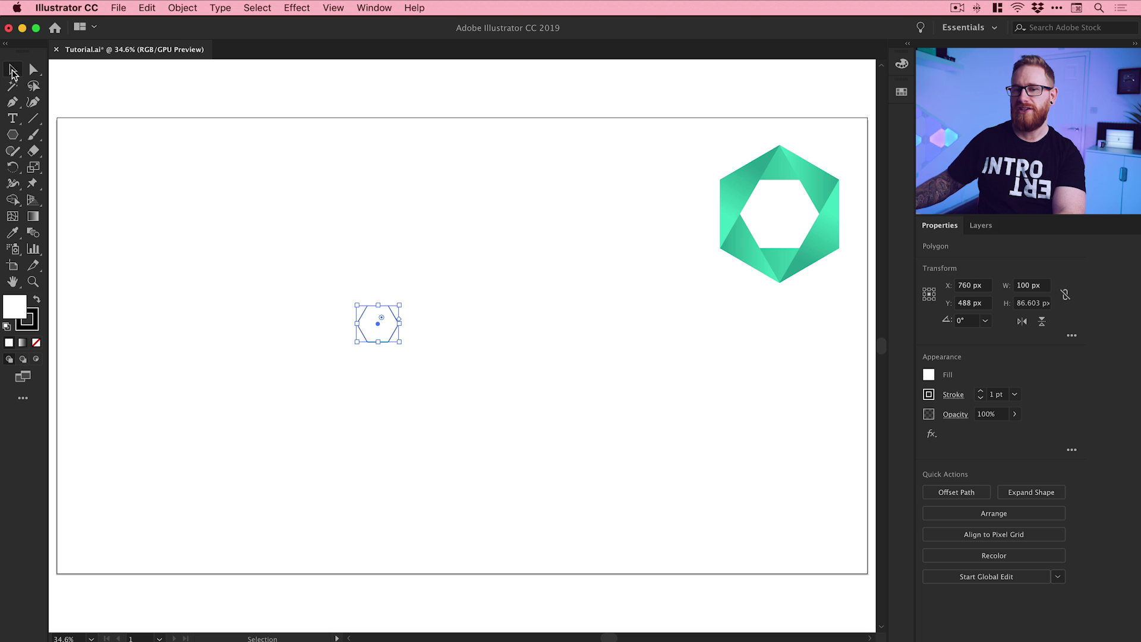
pyautogui.moveTo(399, 344); pyautogui.dragTo(703, 535)
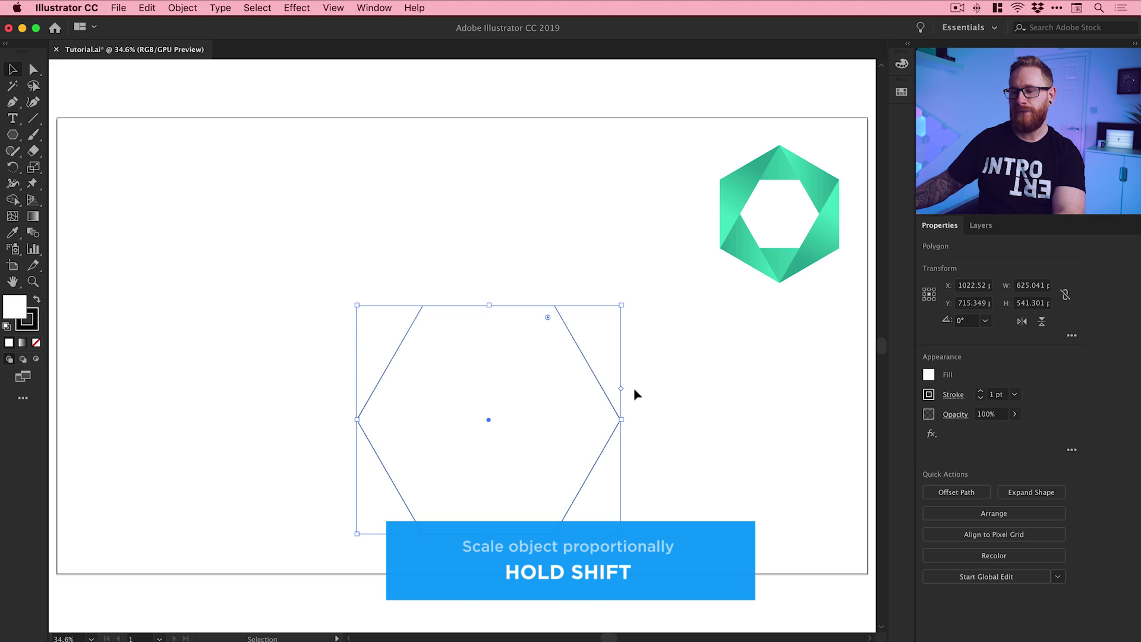
pyautogui.moveTo(594, 379); pyautogui.dragTo(581, 305)
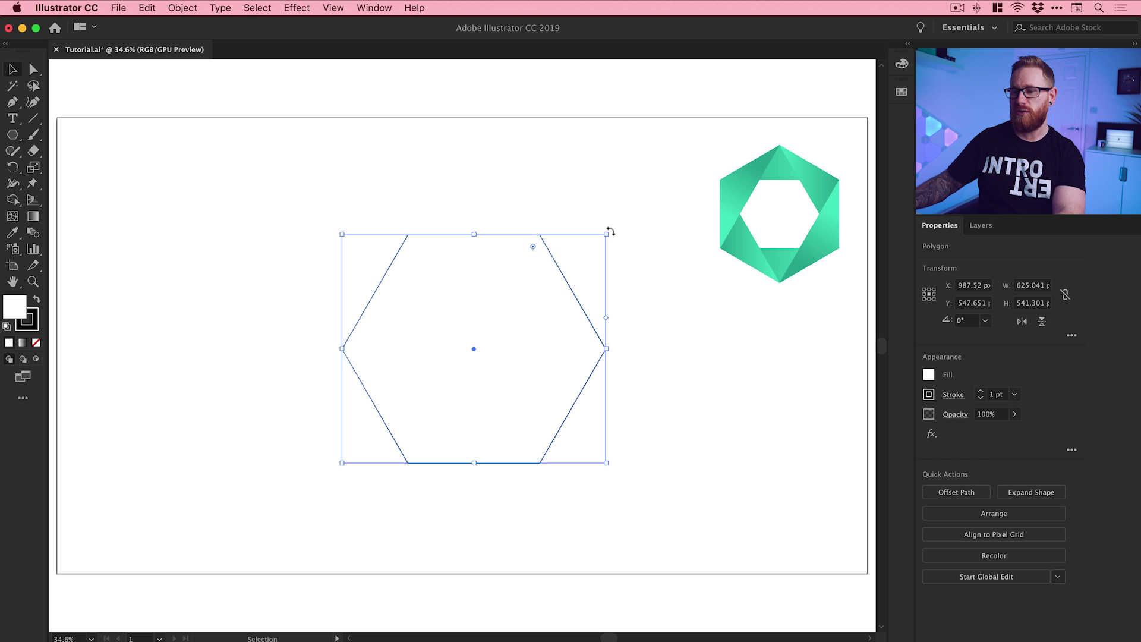
# Rotate the hexagon 90° so that a corner points straight up, and remove its fill.
pyautogui.moveTo(610, 230); pyautogui.dragTo(316, 266)
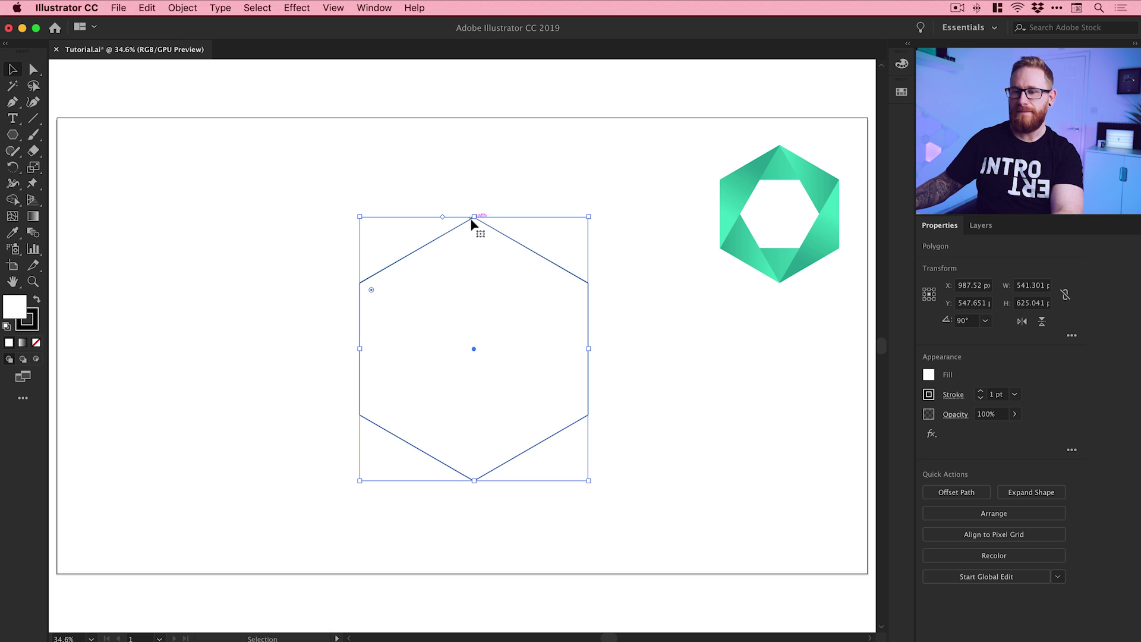
pyautogui.click(477, 181)
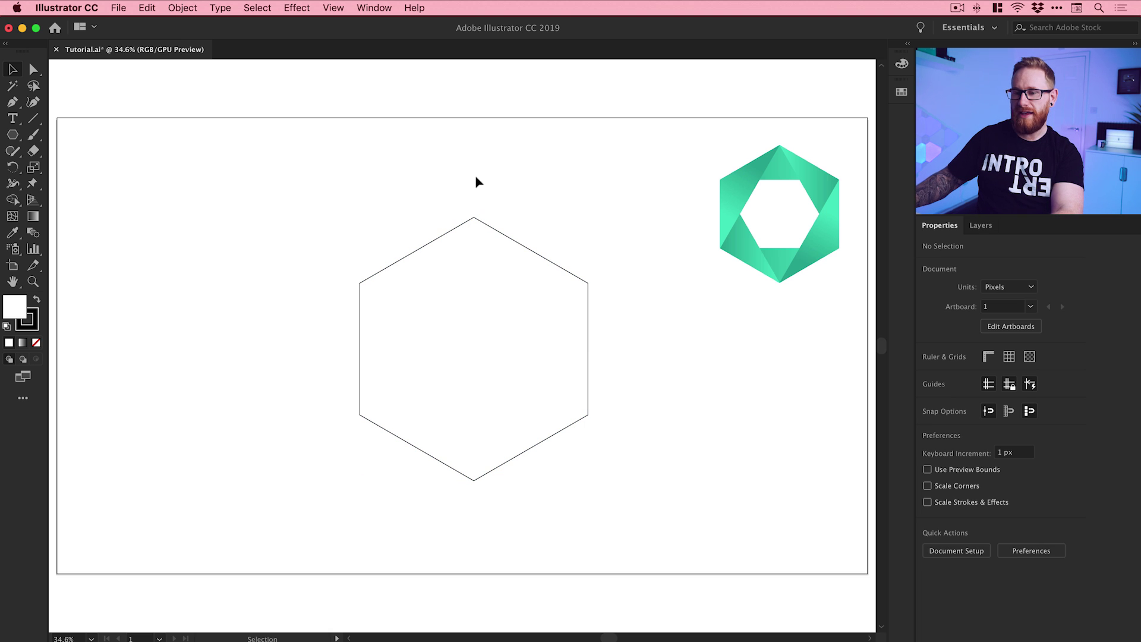
pyautogui.click(499, 245)
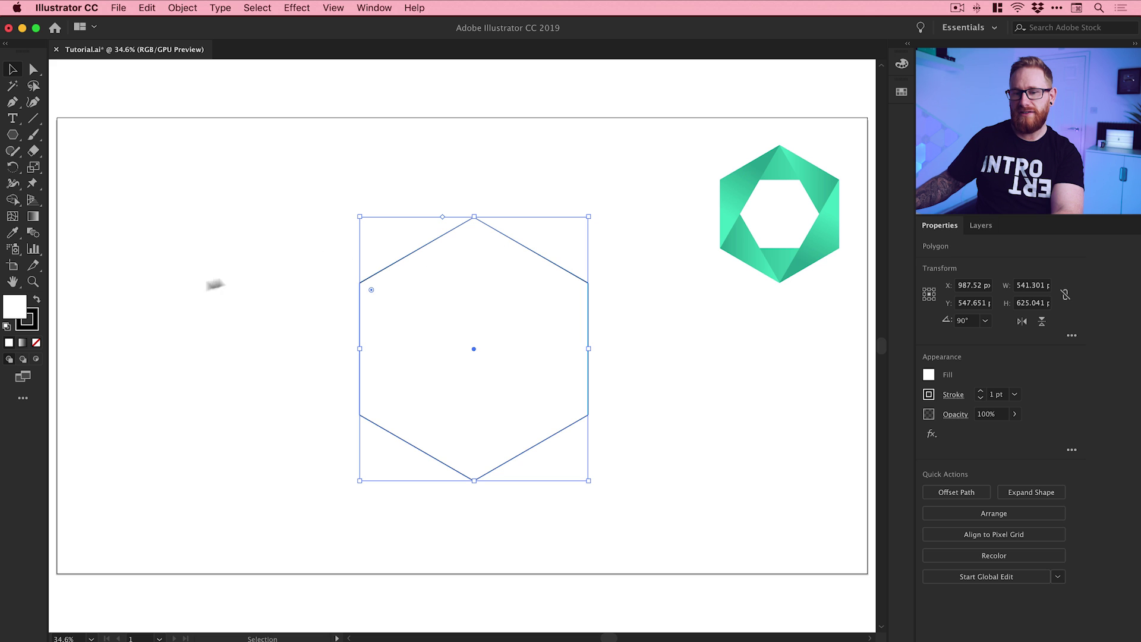
pyautogui.click(37, 344)
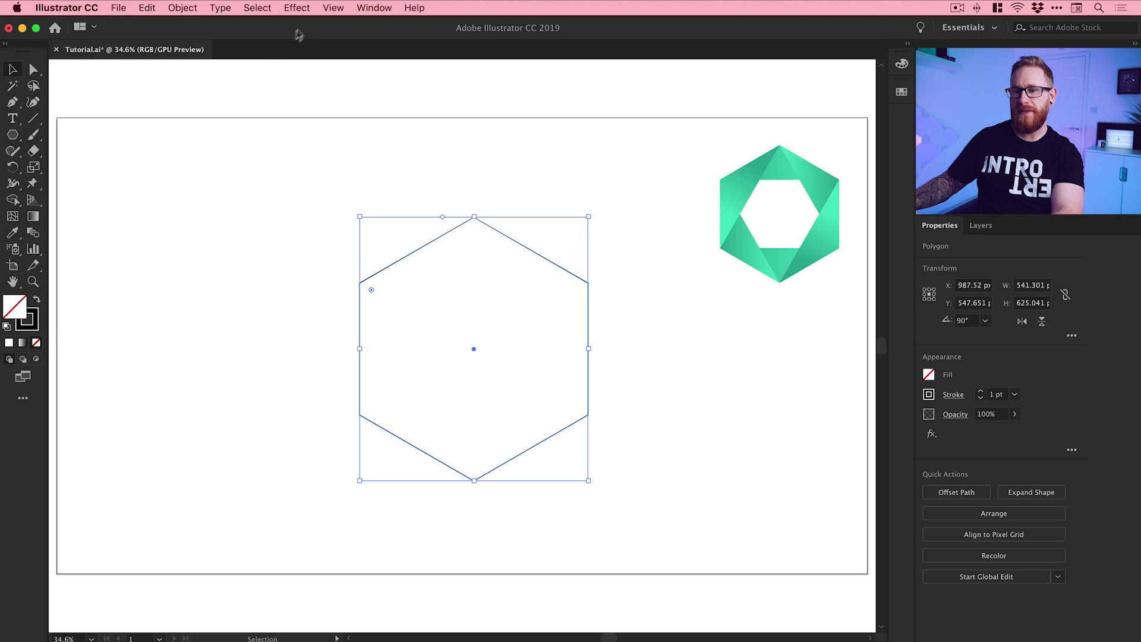
# Turn off Snap to Pixel and deselect the hexagon.
pyautogui.click(330, 7)
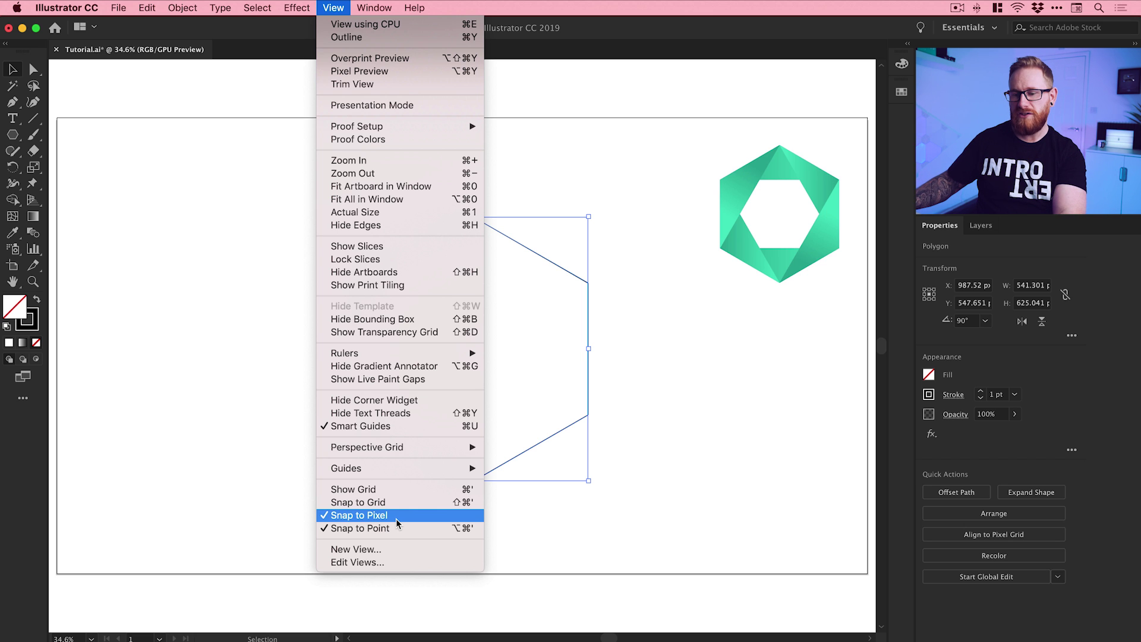
pyautogui.click(396, 518)
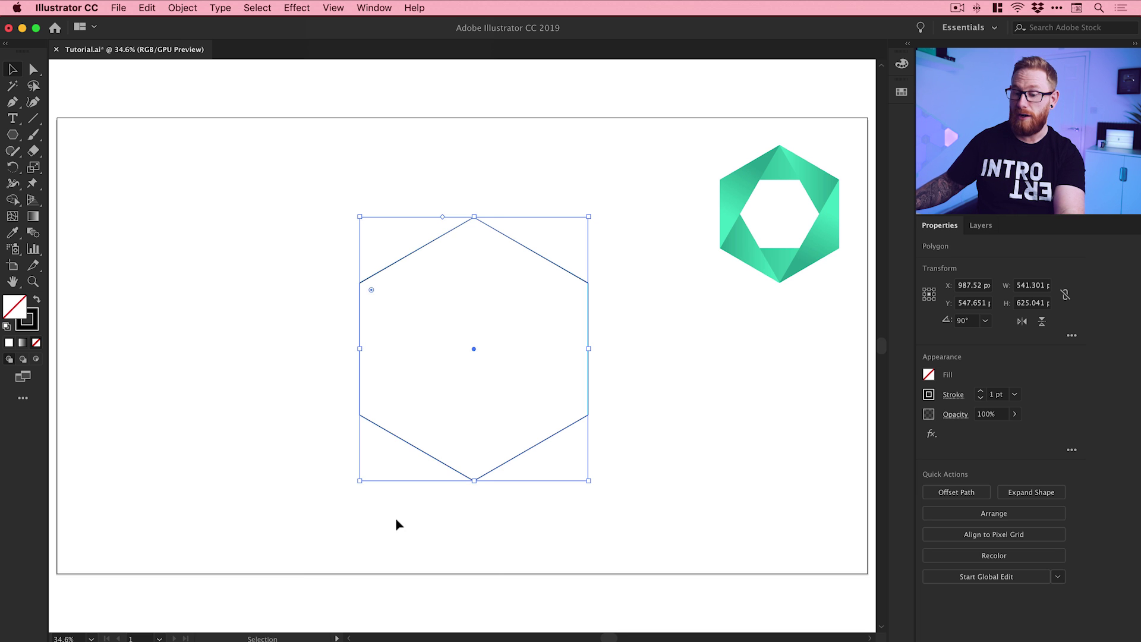
pyautogui.click(595, 133)
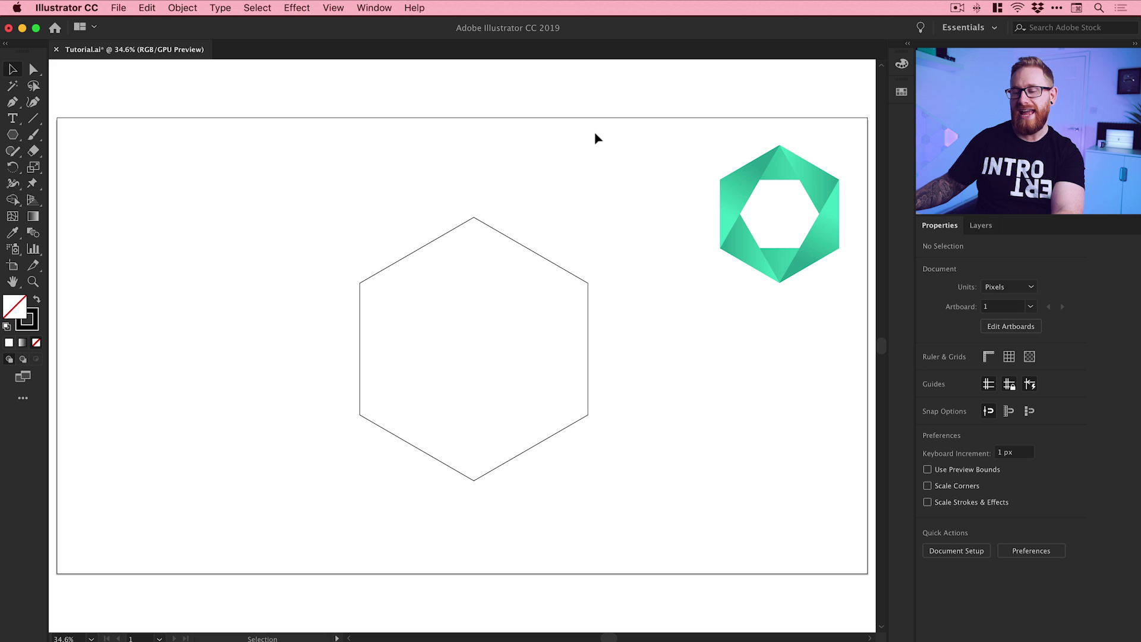
# Draw a closed Pen tool triangle through the hexagon's lower-left, upper-left and top corners, and deselect it.
pyautogui.click(12, 102)
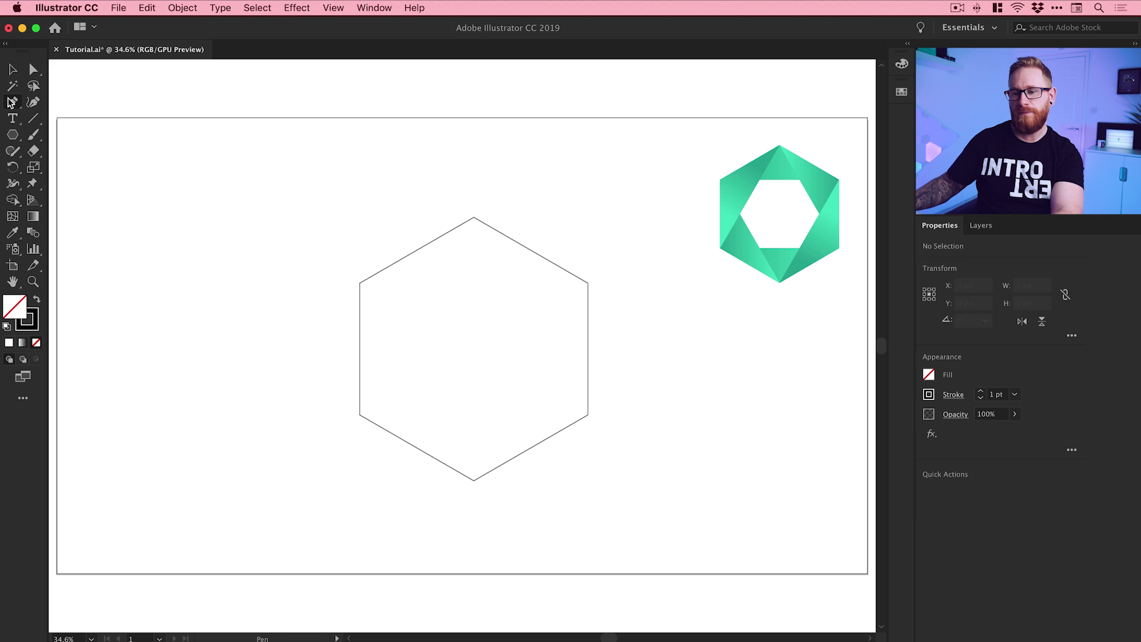
pyautogui.click(359, 414)
pyautogui.click(360, 283)
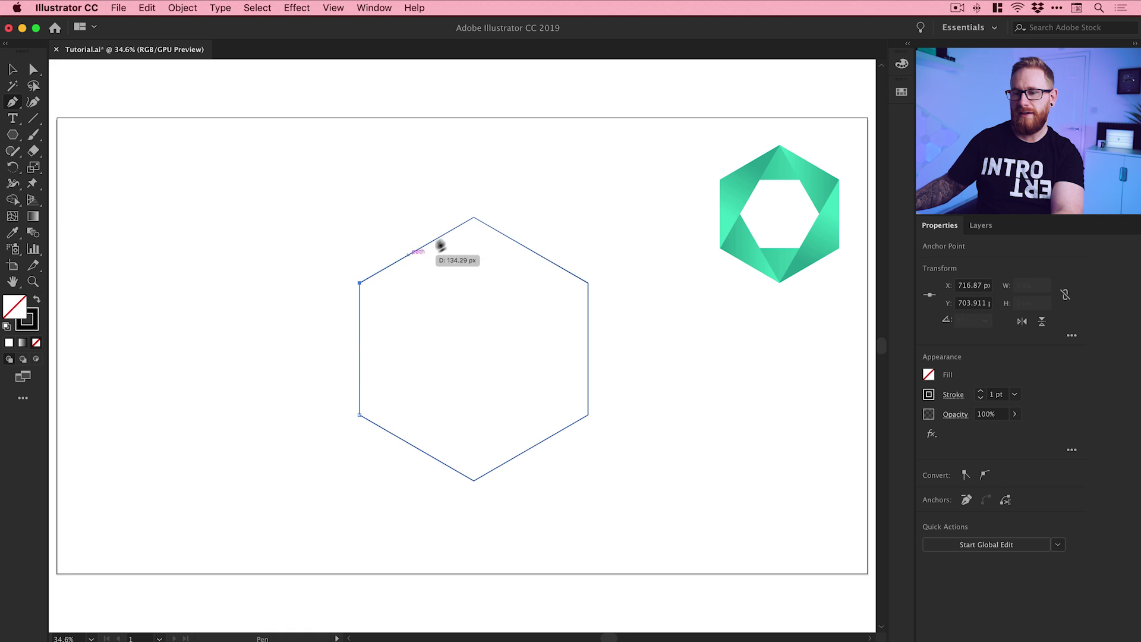
pyautogui.click(475, 218)
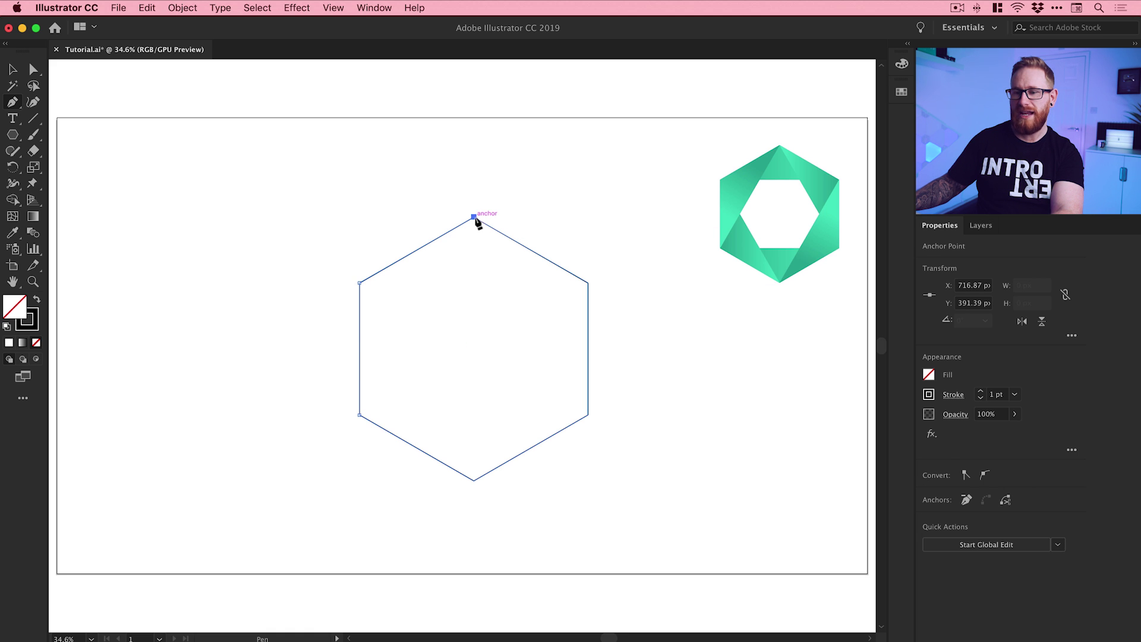
pyautogui.click(359, 415)
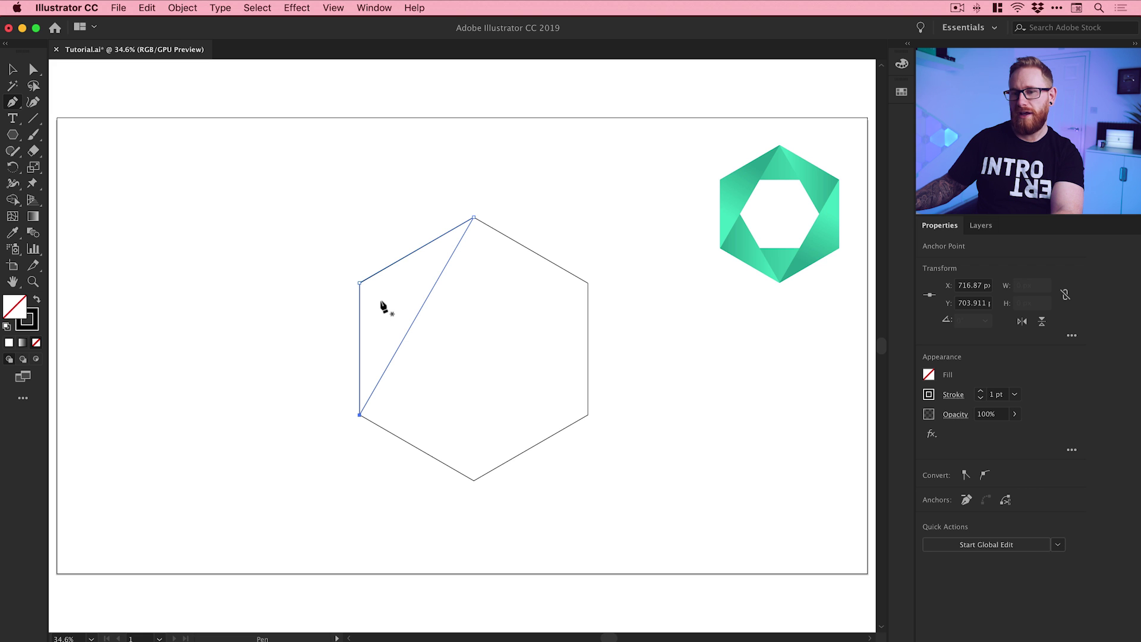
pyautogui.click(257, 7)
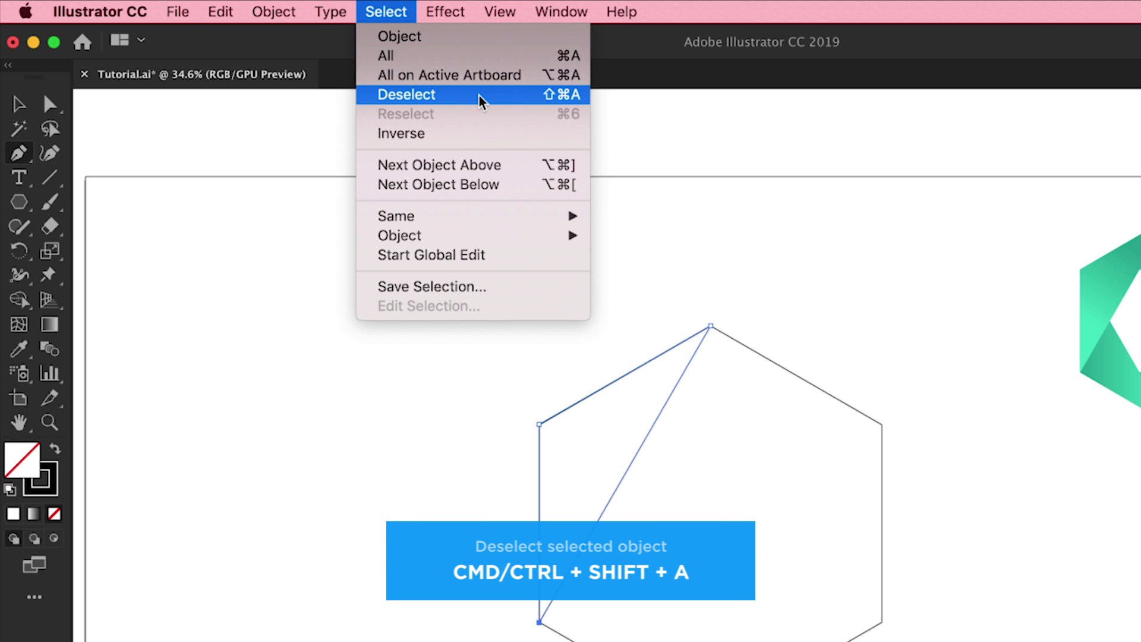
pyautogui.click(480, 96)
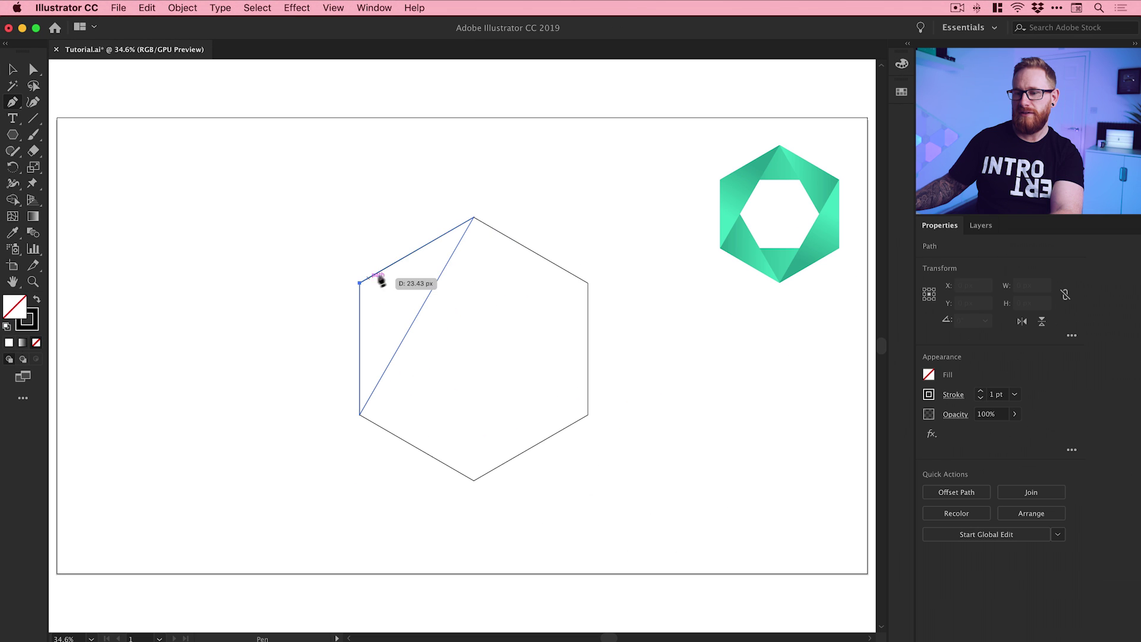
# Draw a second closed triangle through the hexagon's upper-left, top and upper-right corners, and deselect it.
pyautogui.click(539, 424)
pyautogui.click(474, 218)
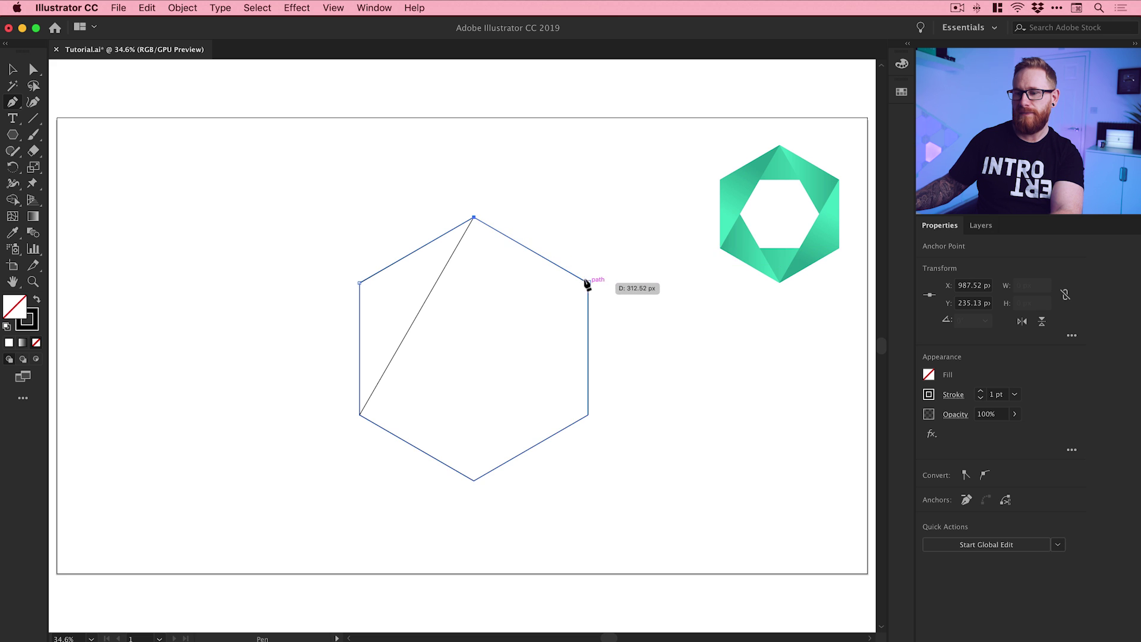
pyautogui.click(588, 283)
pyautogui.click(359, 283)
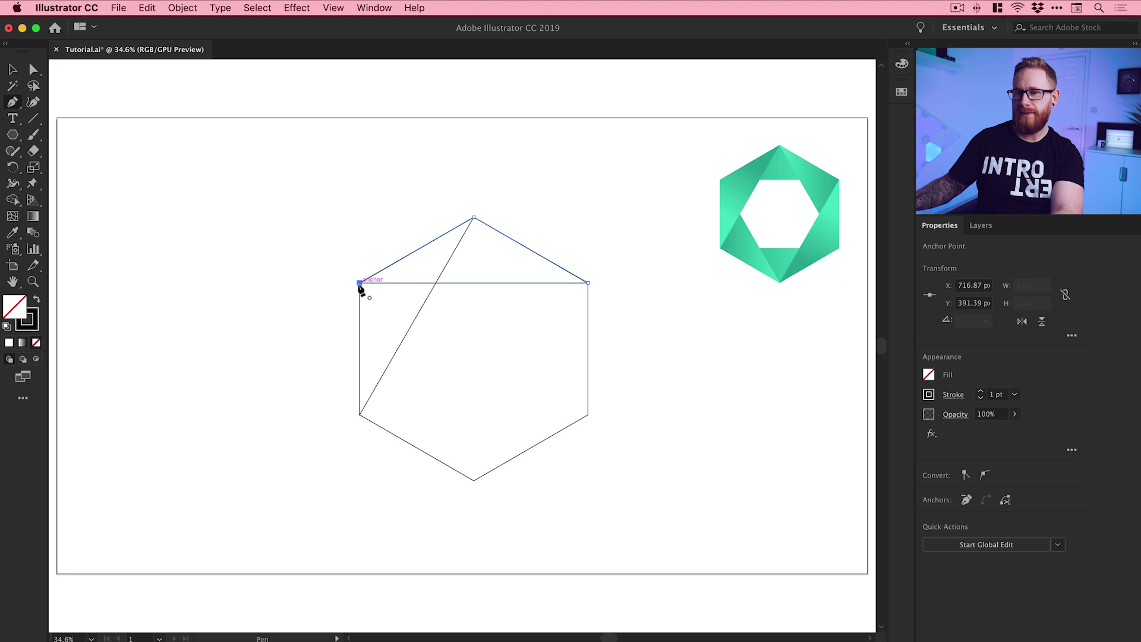
pyautogui.click(267, 8)
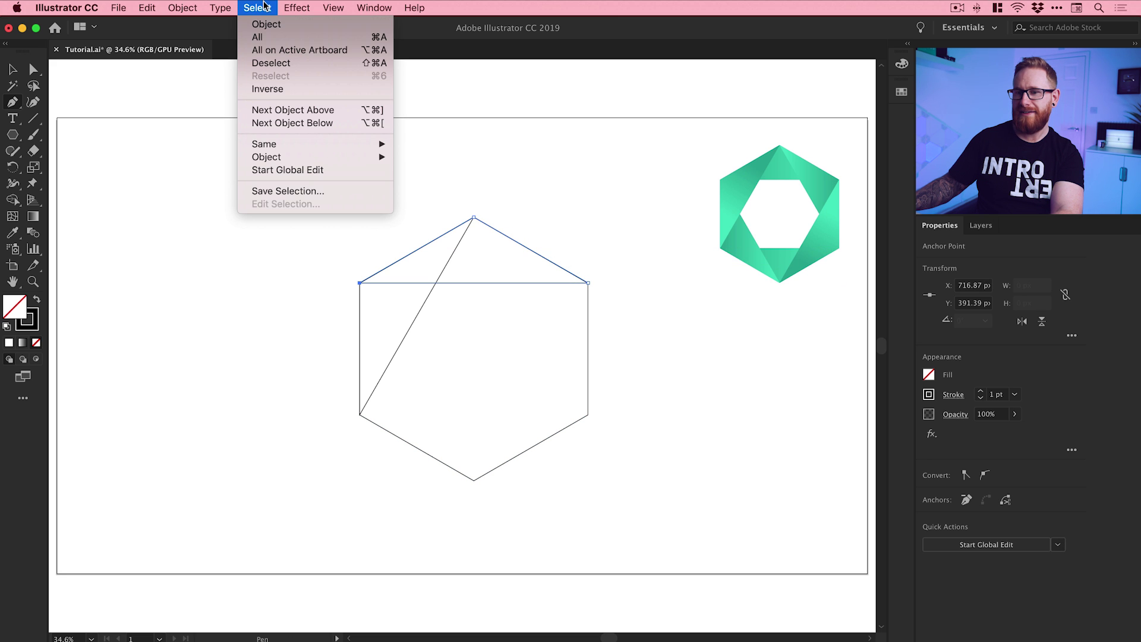
pyautogui.click(275, 63)
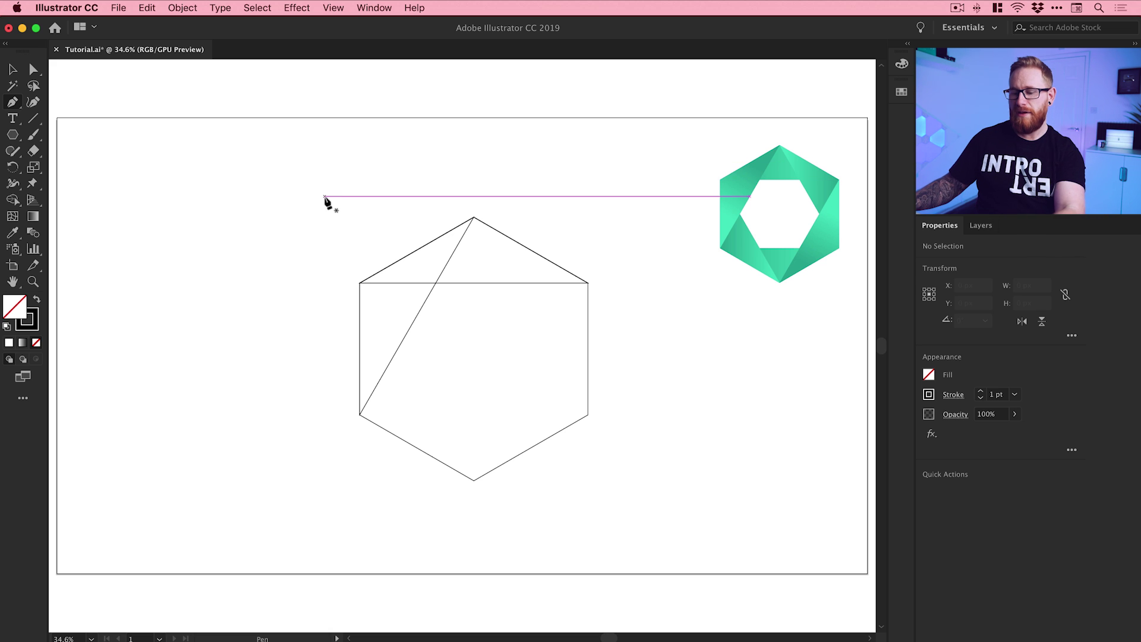
pyautogui.press('v')
pyautogui.click(466, 284)
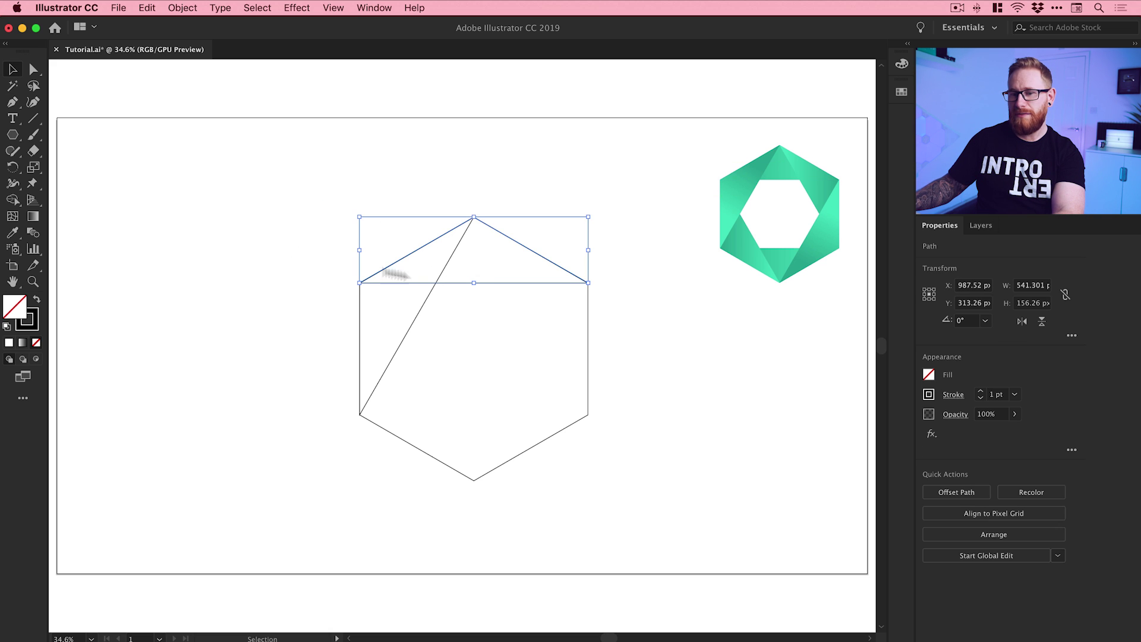
pyautogui.click(13, 102)
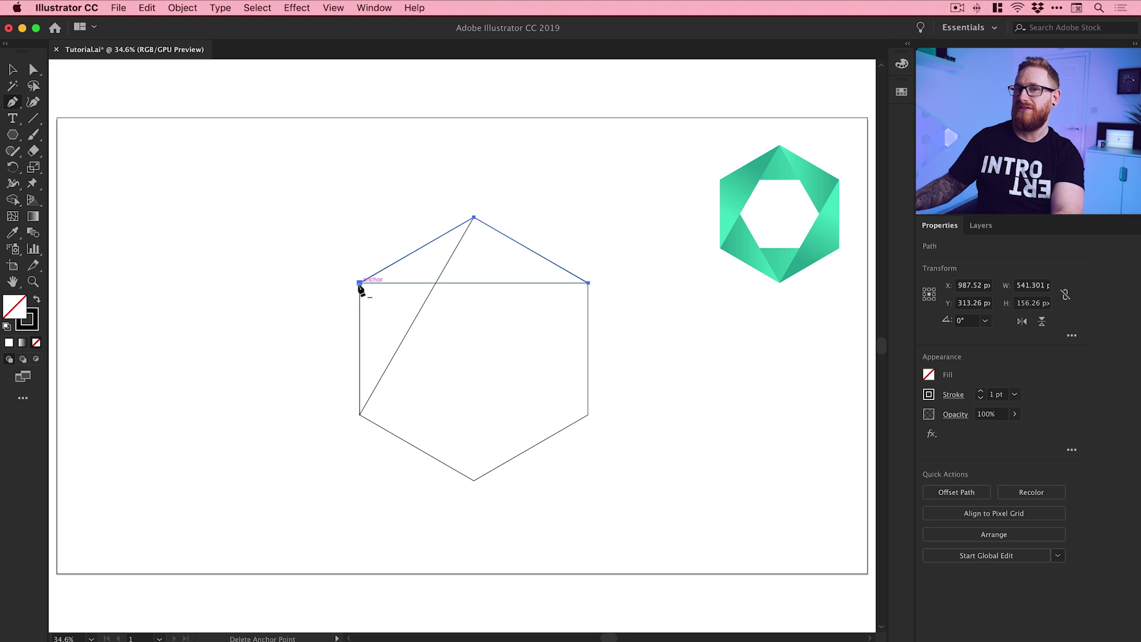
pyautogui.click(359, 283)
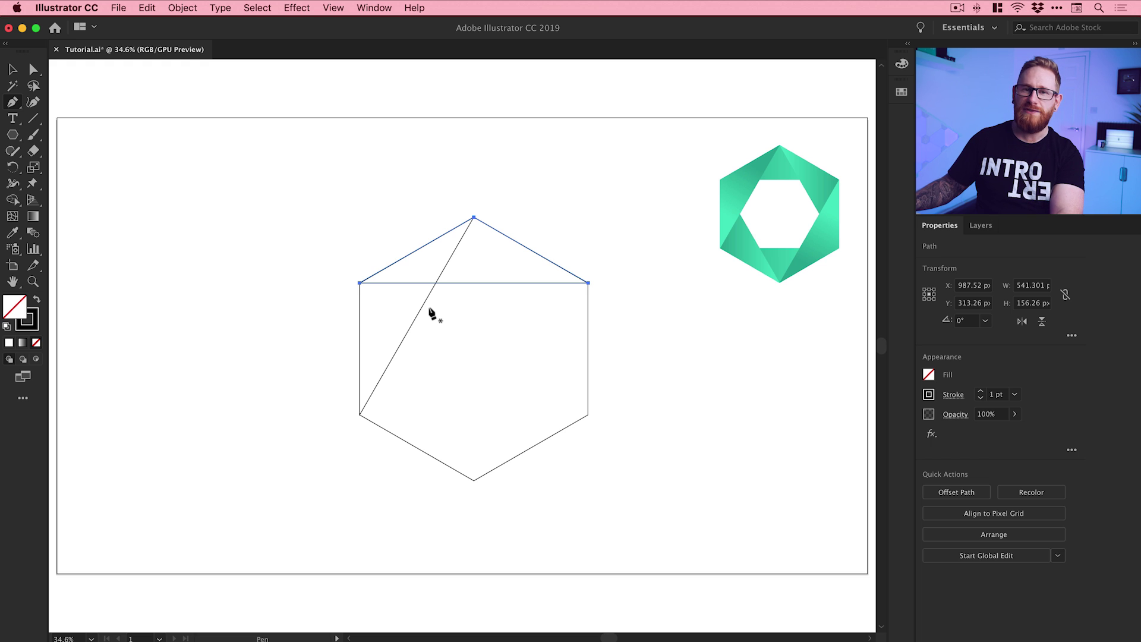
pyautogui.click(246, 7)
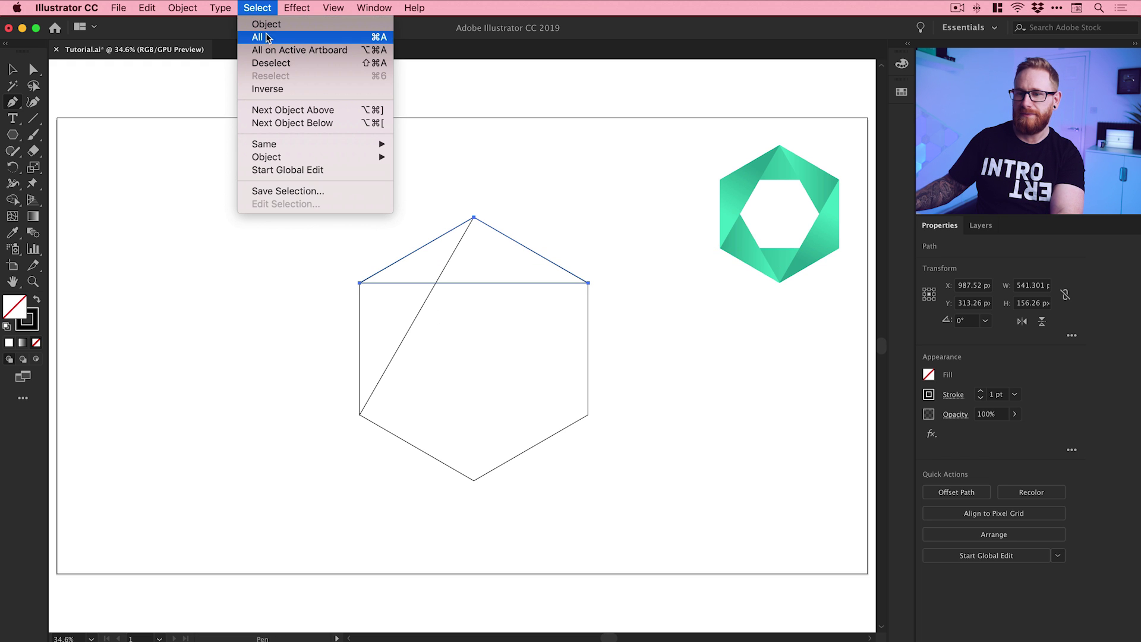
pyautogui.click(279, 64)
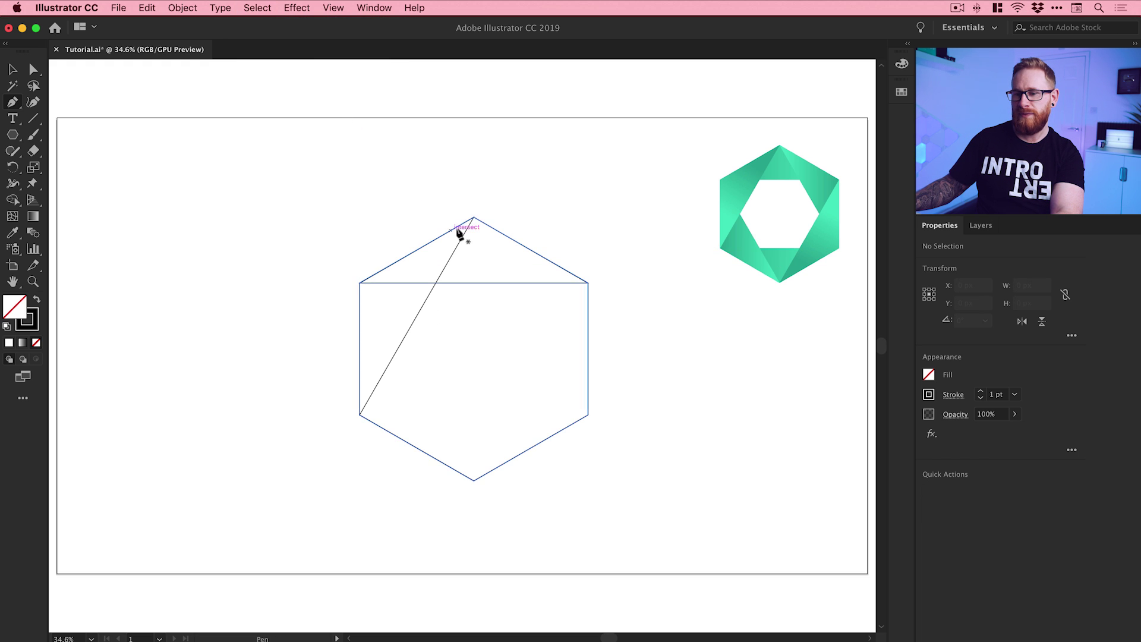
# Draw a third closed triangle through the hexagon's top, lower-right and upper-right corners, and deselect it.
pyautogui.click(473, 219)
pyautogui.click(588, 414)
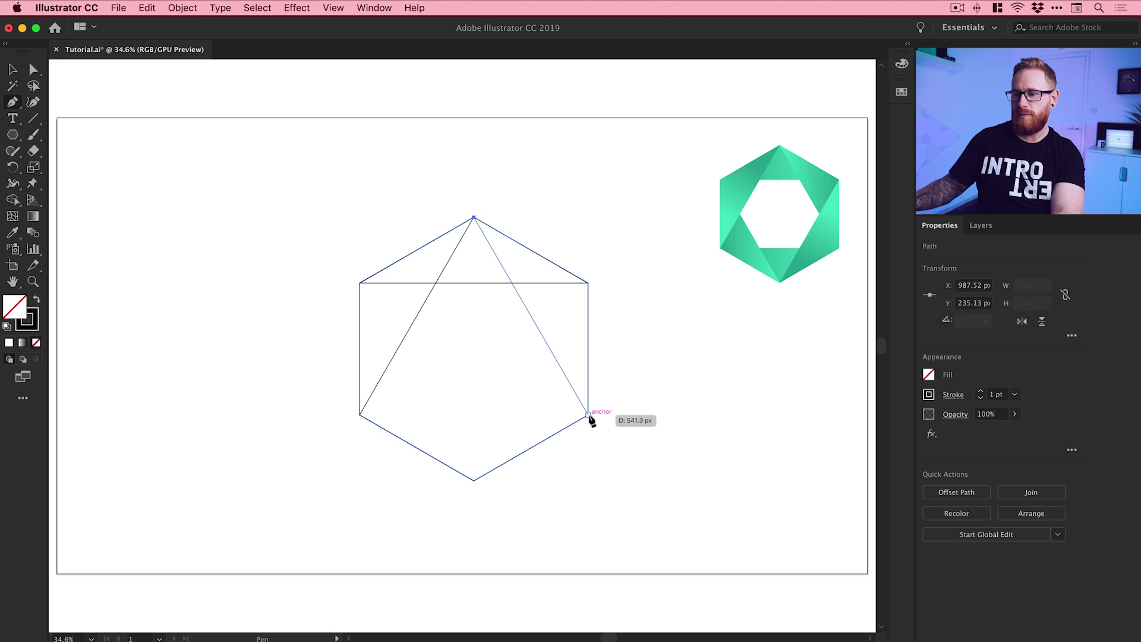
pyautogui.click(589, 282)
pyautogui.click(473, 218)
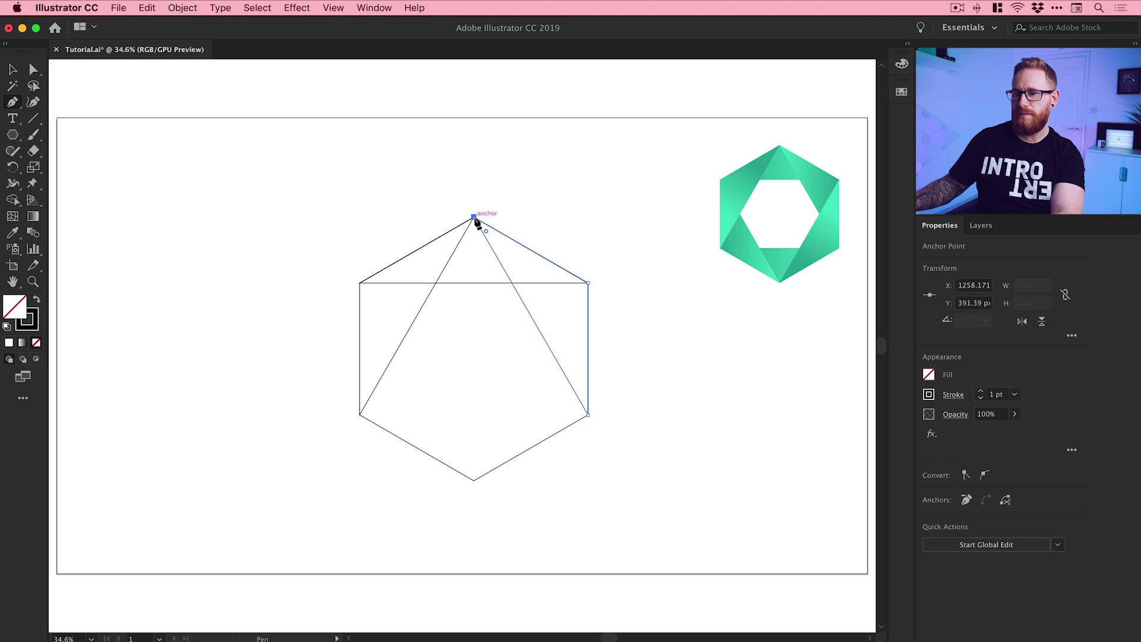
pyautogui.click(269, 7)
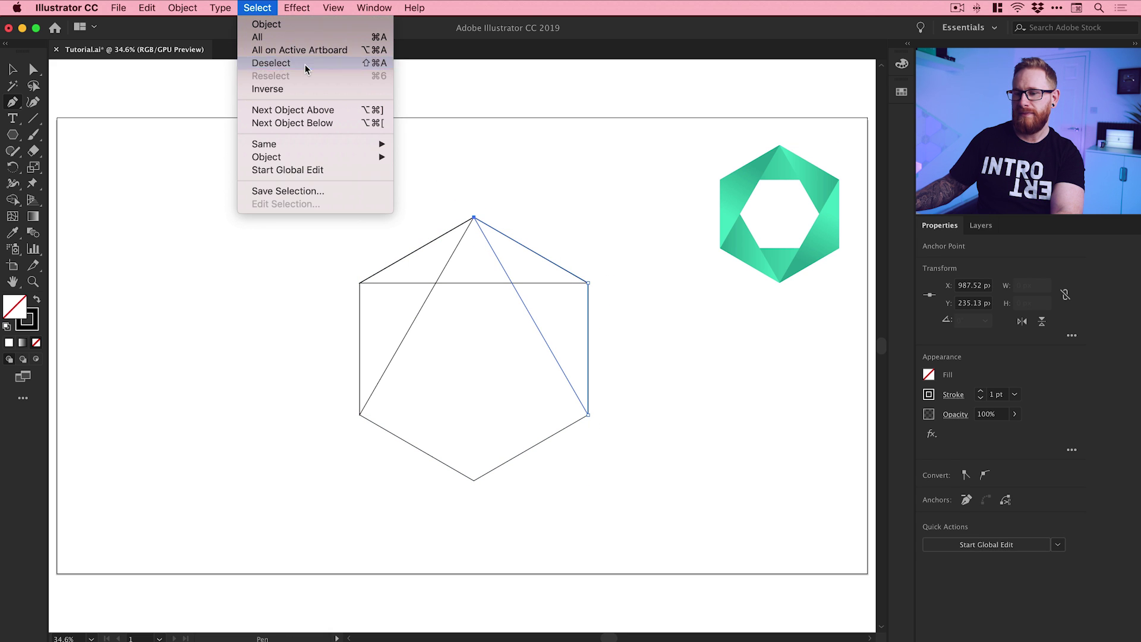
pyautogui.click(279, 64)
# Draw a fourth closed triangle through the hexagon's upper-right, bottom and lower-right corners, and deselect it.
pyautogui.click(588, 283)
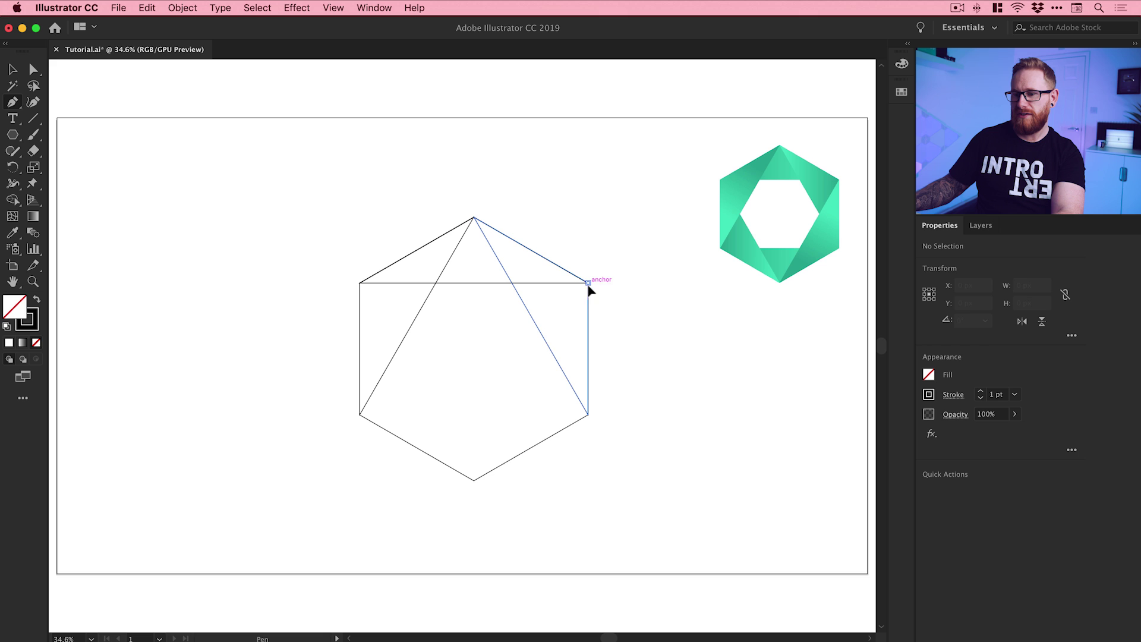
pyautogui.click(474, 480)
pyautogui.click(588, 414)
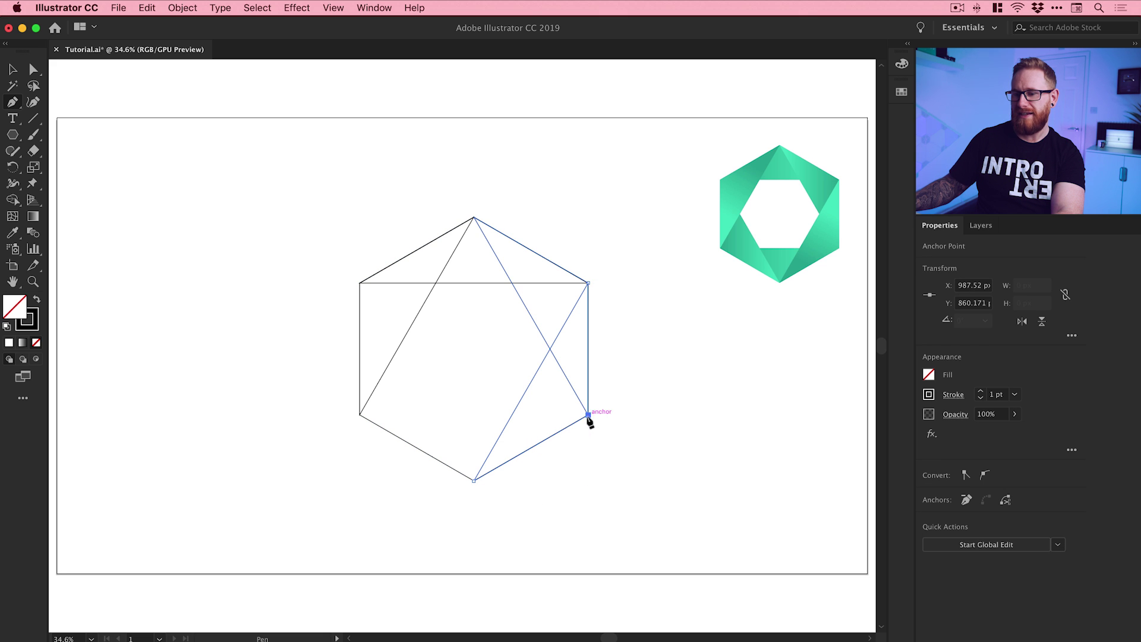
pyautogui.click(588, 283)
pyautogui.click(268, 12)
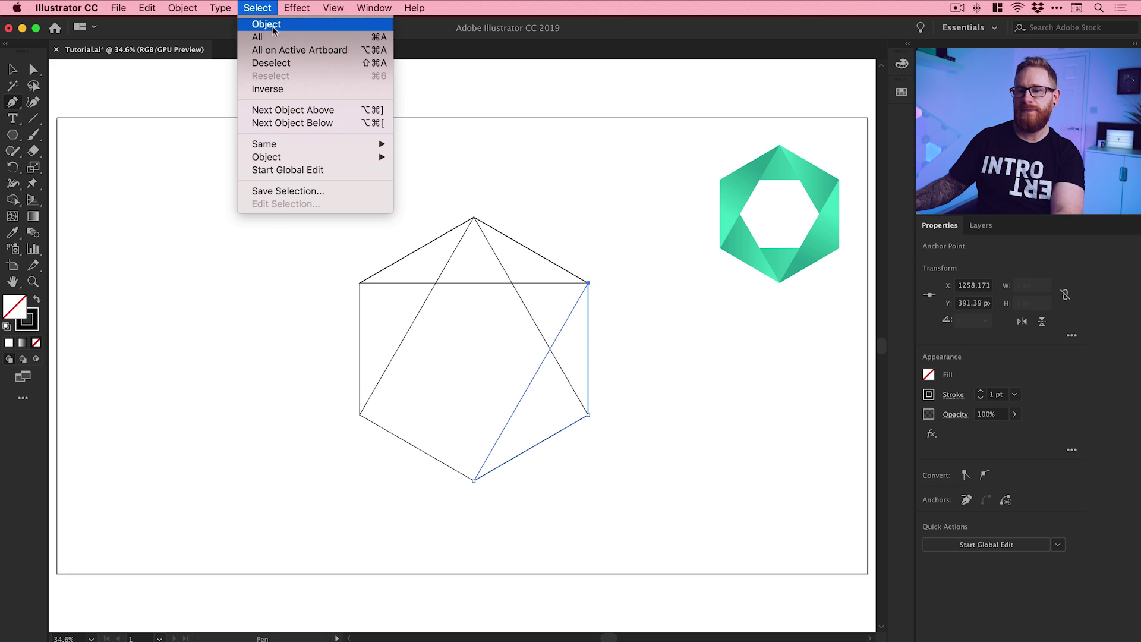
pyautogui.click(279, 62)
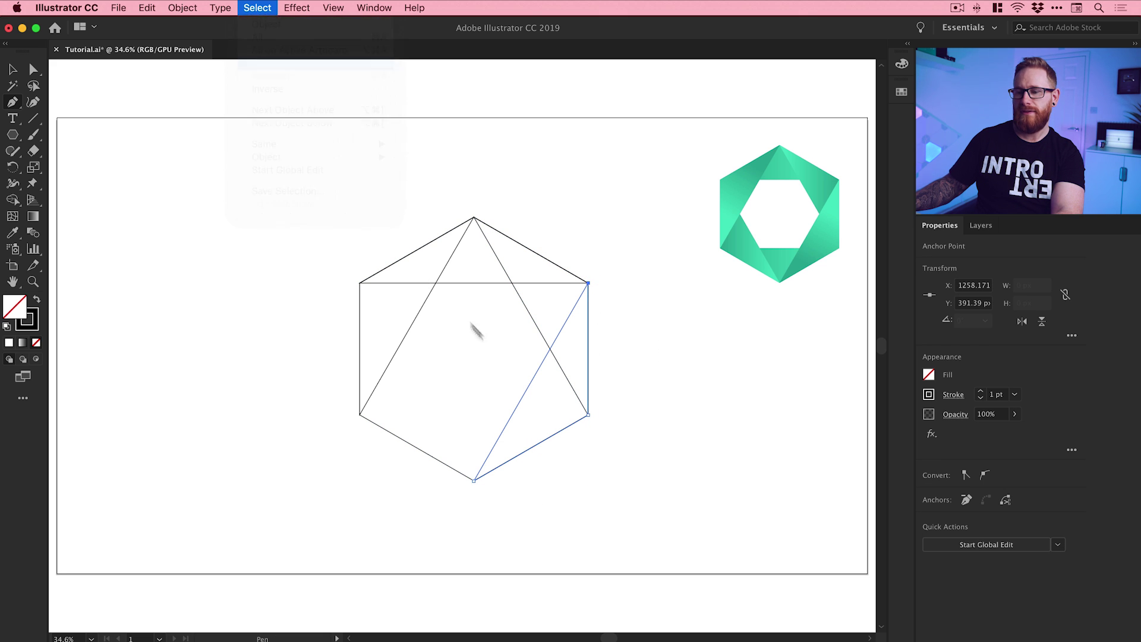
# Draw a fifth closed triangle through the hexagon's lower-right, lower-left and bottom corners, and deselect it.
pyautogui.click(588, 415)
pyautogui.click(359, 414)
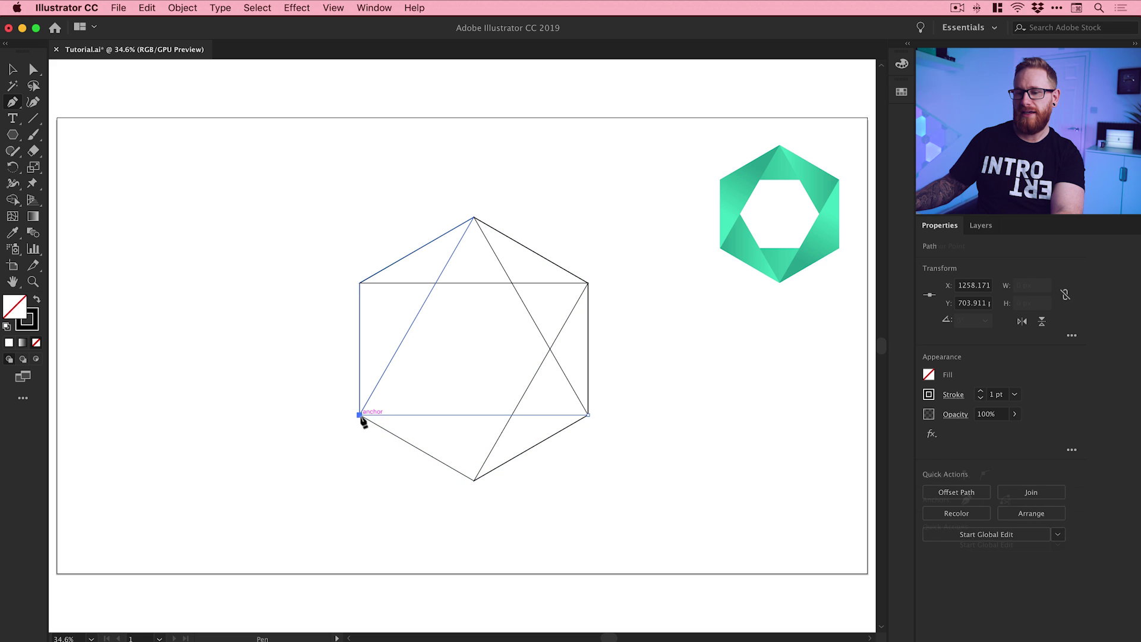
pyautogui.click(474, 480)
pyautogui.click(588, 416)
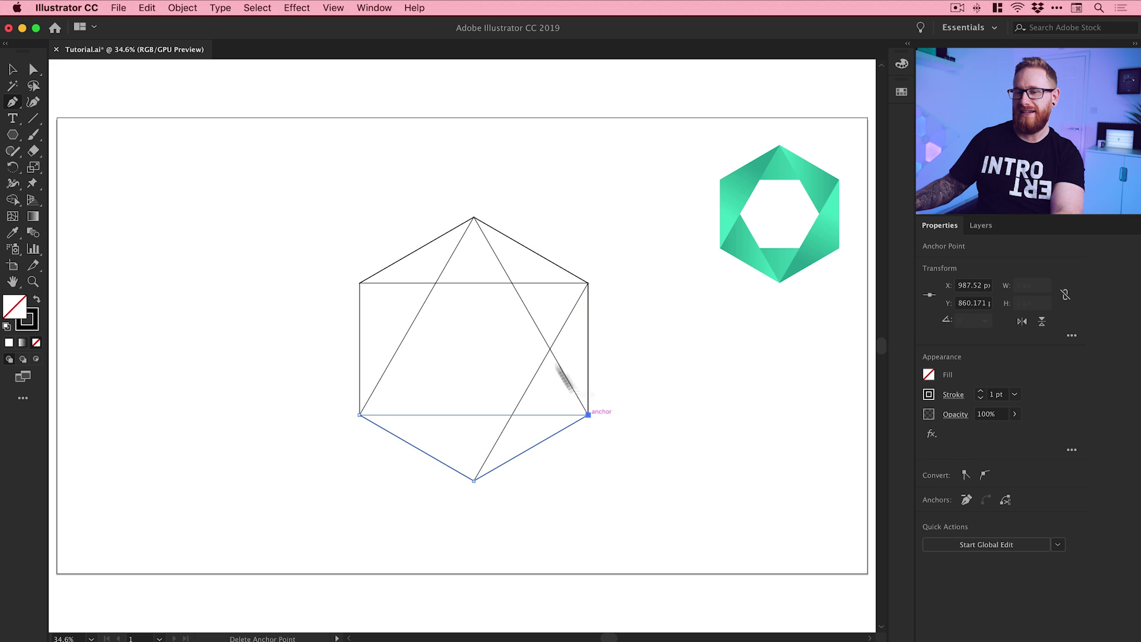
pyautogui.click(272, 7)
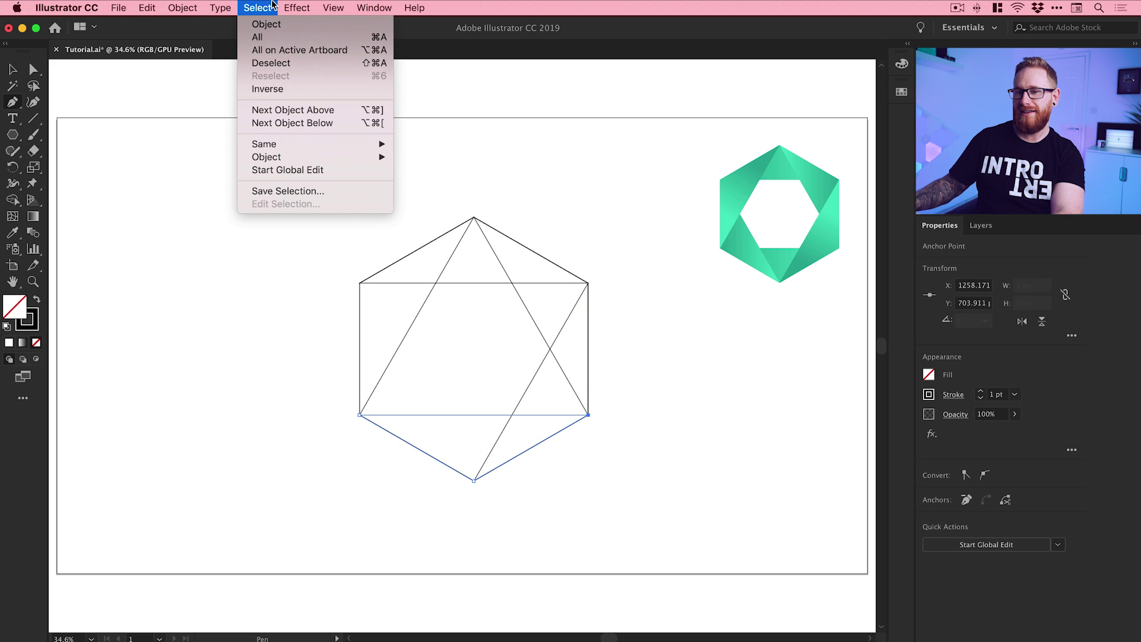
pyautogui.click(282, 63)
# Draw a sixth closed triangle through the hexagon's upper-left, bottom and lower-left corners, and deselect it with the Selection tool.
pyautogui.click(359, 282)
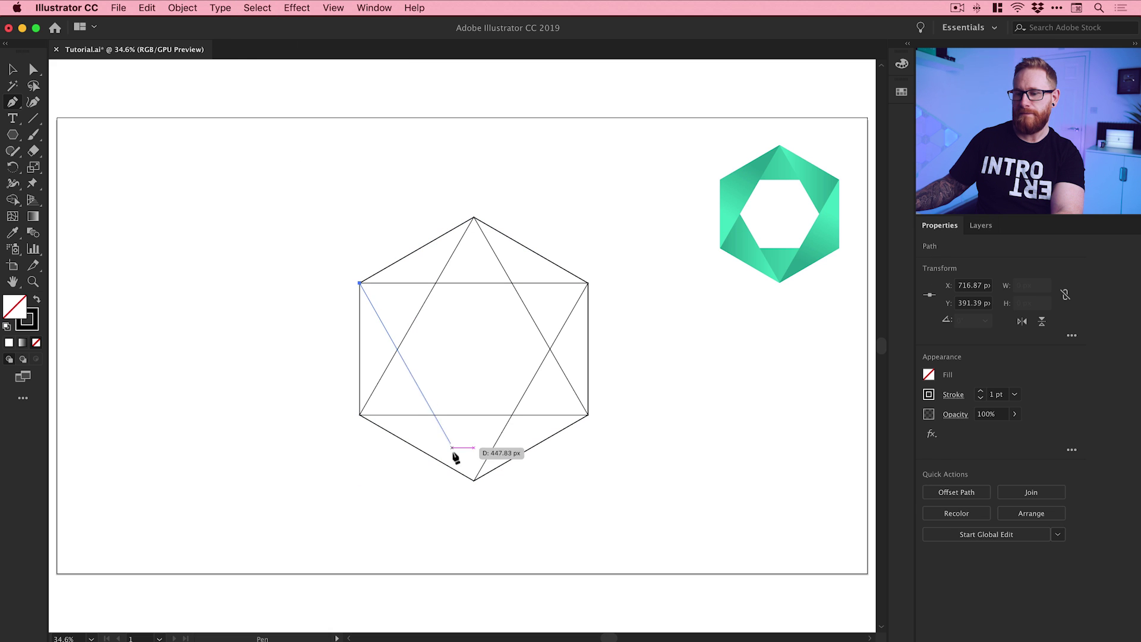
pyautogui.click(474, 480)
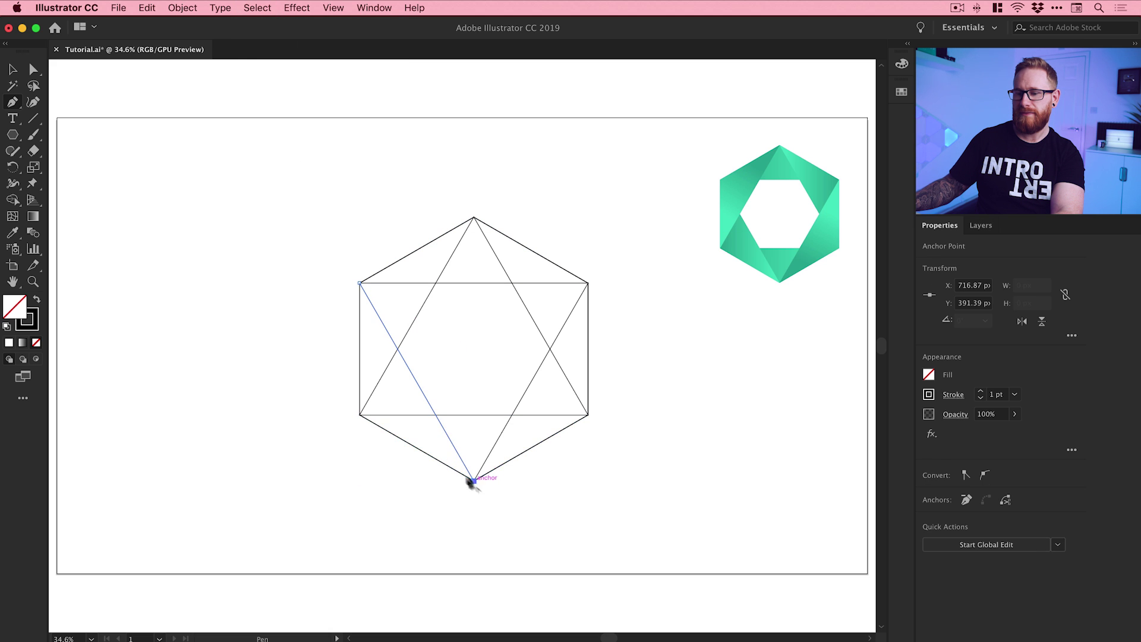
pyautogui.click(359, 415)
pyautogui.click(360, 283)
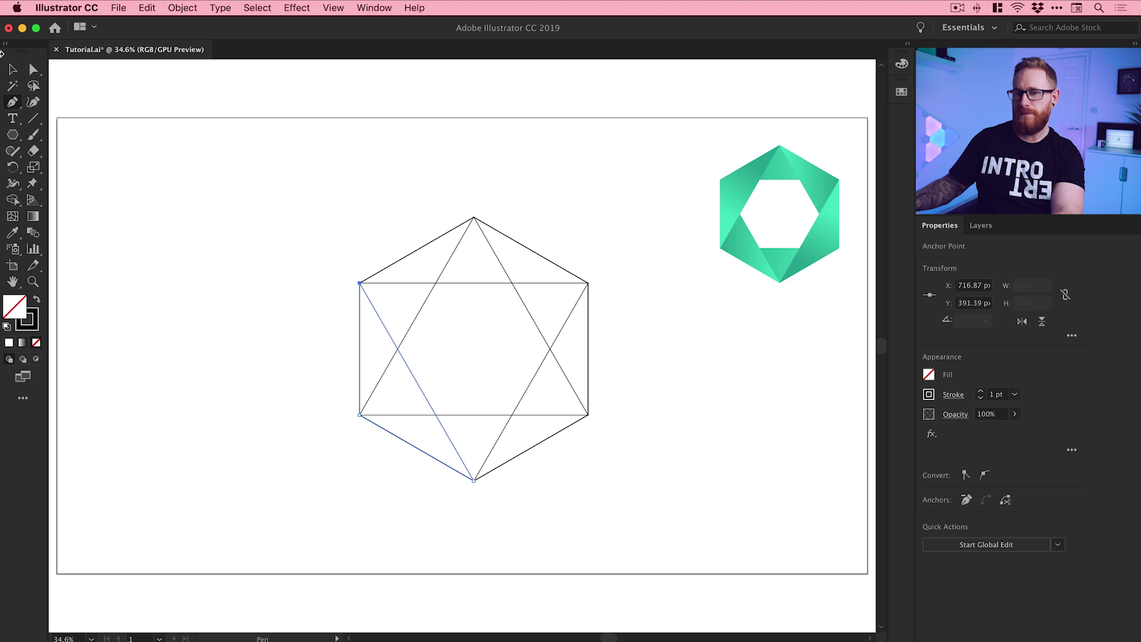
pyautogui.press('v')
pyautogui.click(339, 220)
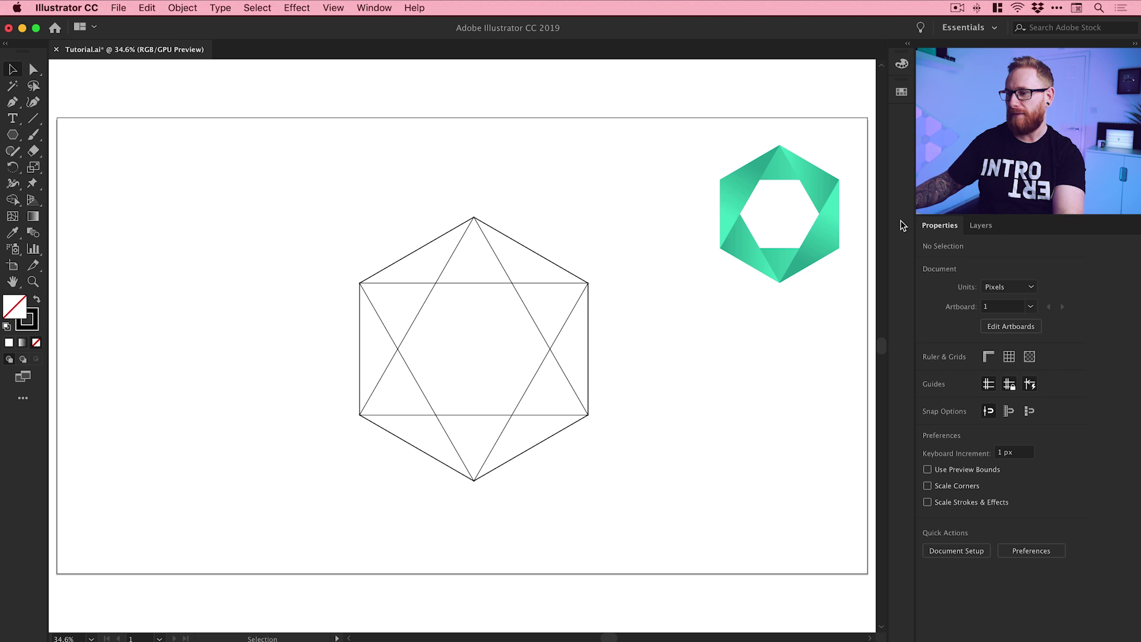
# Delete the original hexagon polygon from Layer 1, keeping the six triangle paths, and return to the object properties.
pyautogui.click(991, 227)
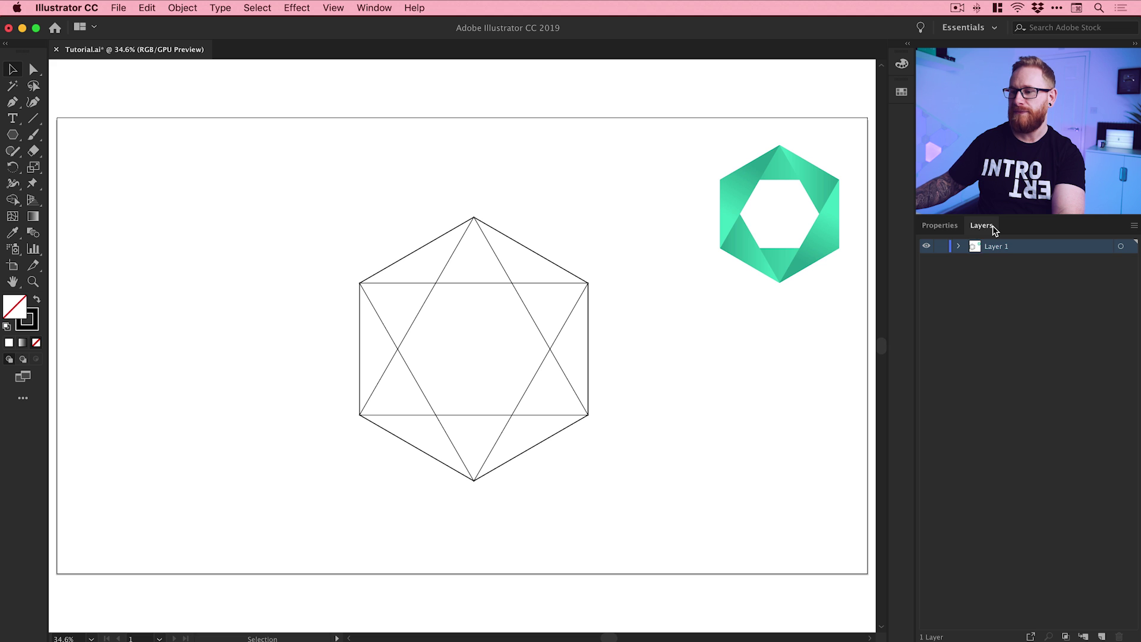
pyautogui.click(374, 7)
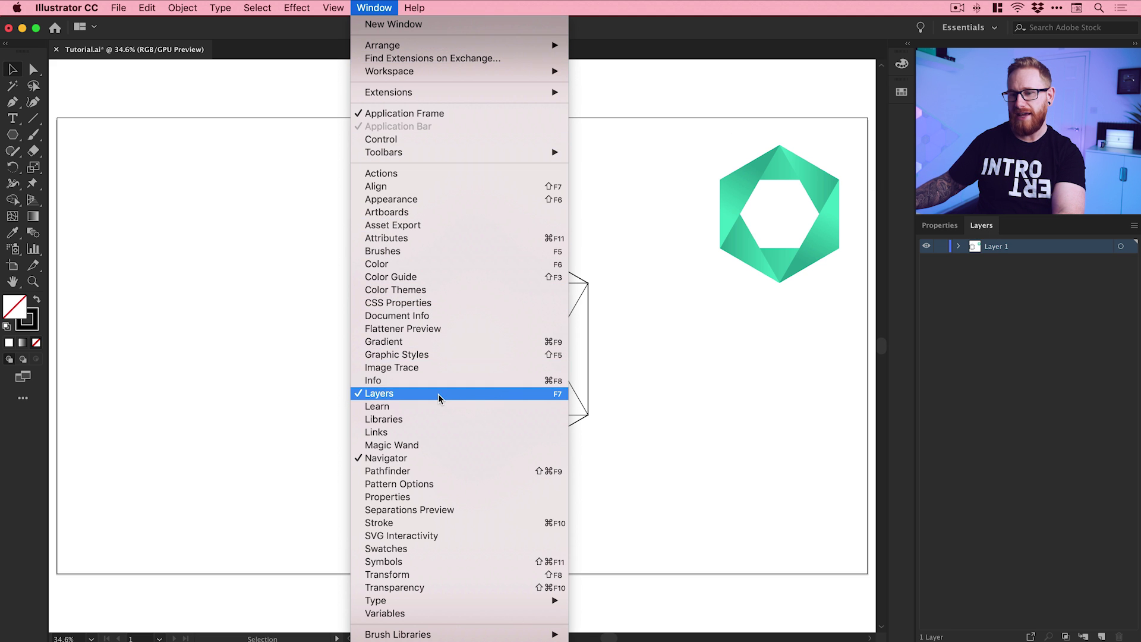
pyautogui.click(376, 7)
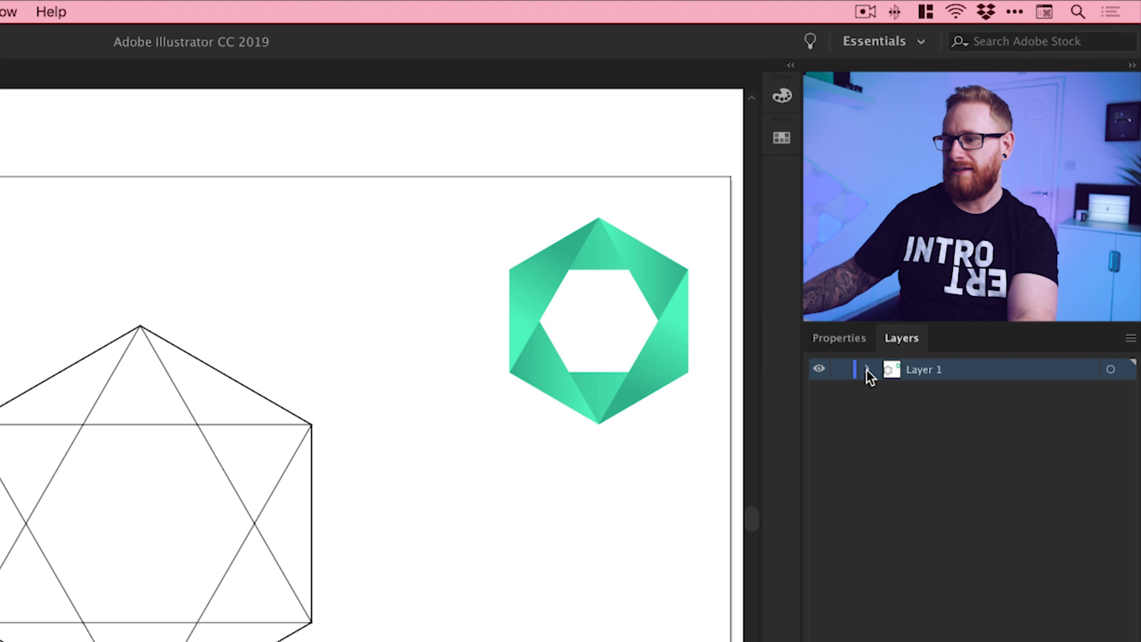
pyautogui.click(954, 253)
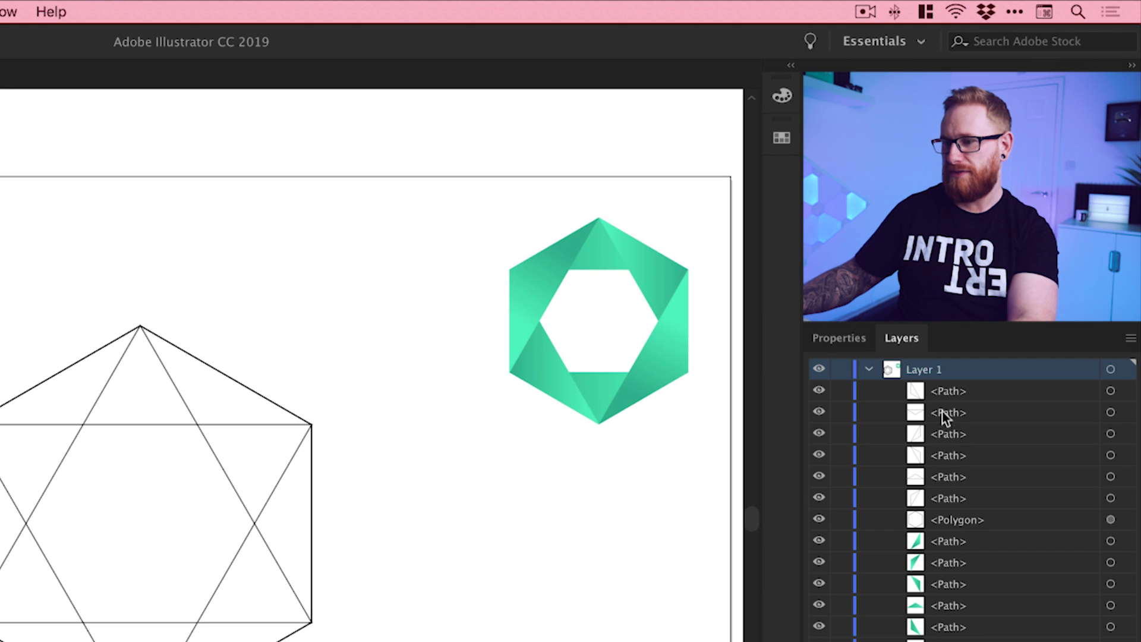
pyautogui.click(965, 519)
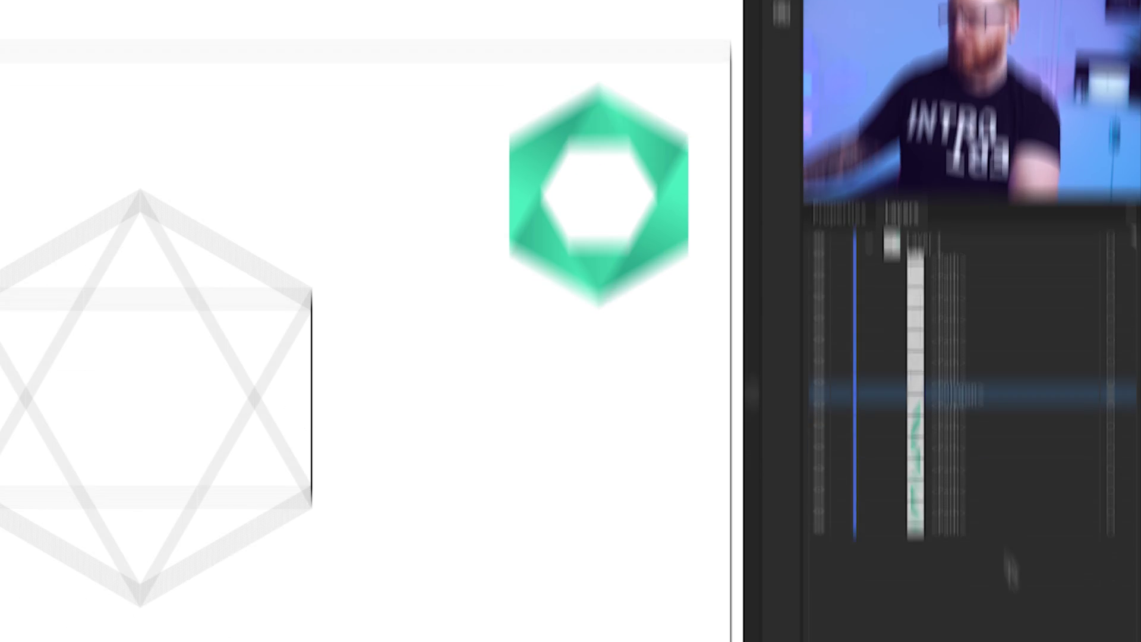
pyautogui.click(1109, 633)
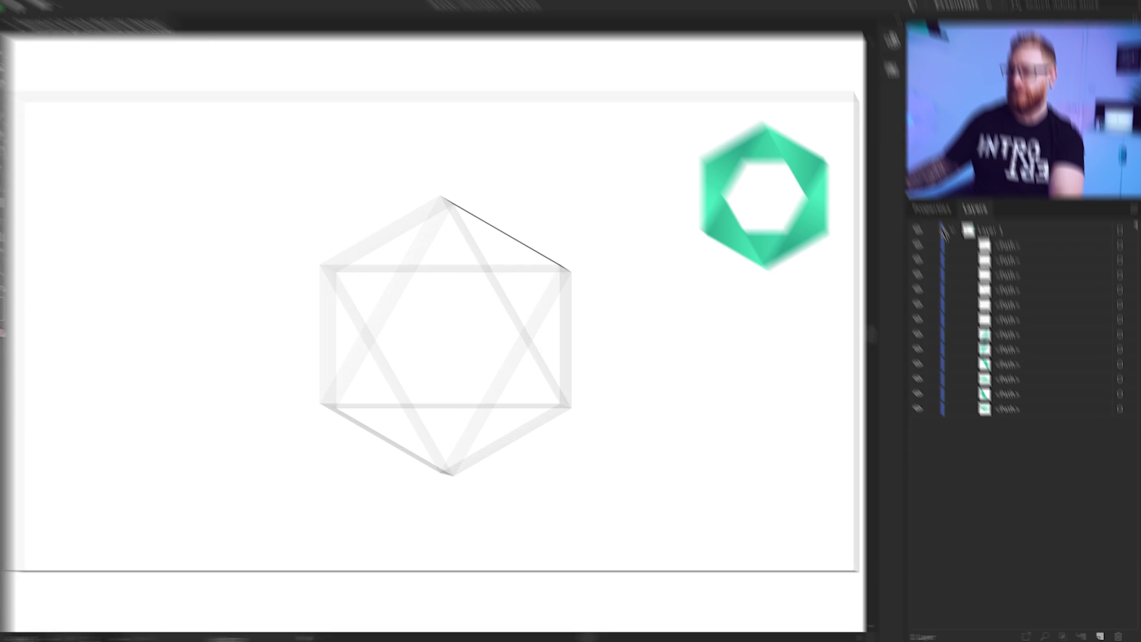
pyautogui.click(931, 208)
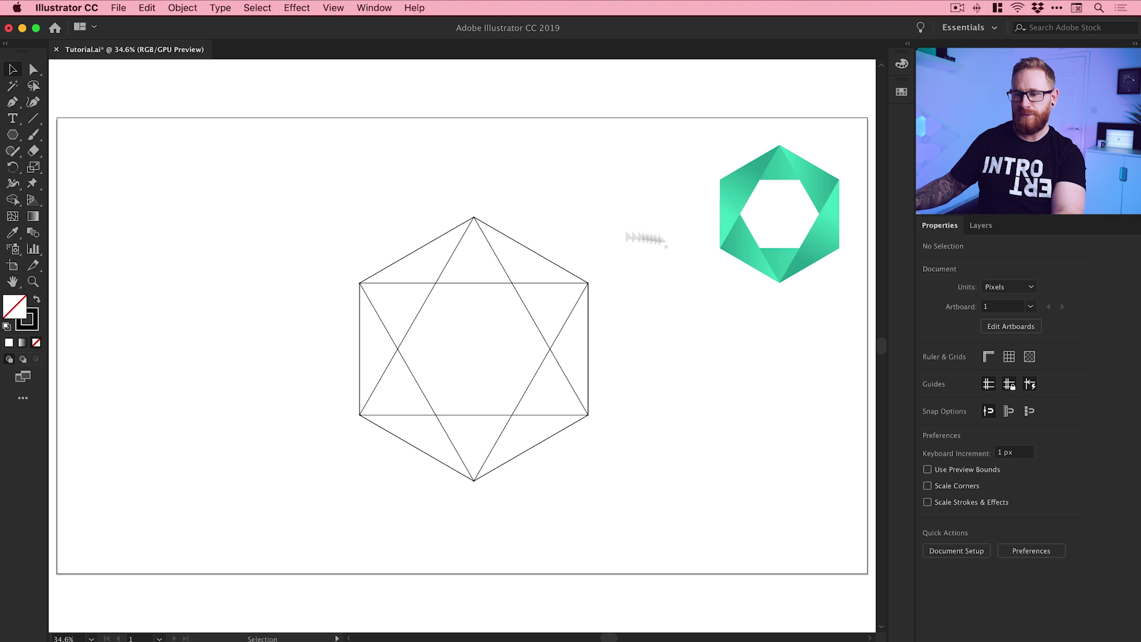
# Move three of the upper triangles apart to check that they are separate shapes, and undo the moves.
pyautogui.moveTo(499, 253); pyautogui.dragTo(527, 186)
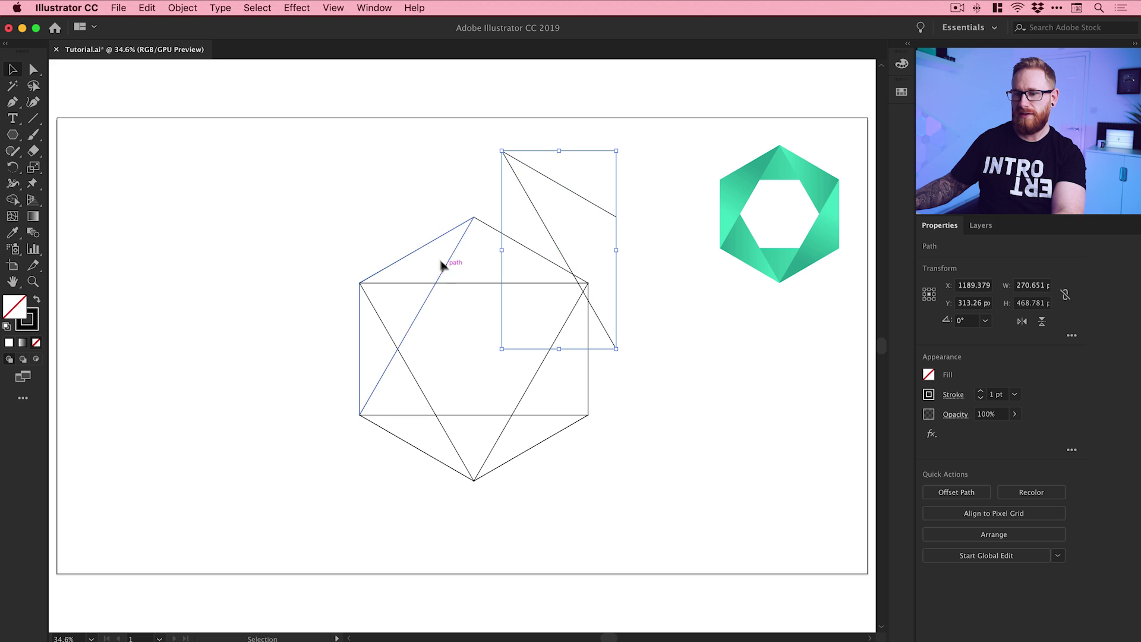
pyautogui.moveTo(446, 262); pyautogui.dragTo(319, 159)
pyautogui.moveTo(471, 283); pyautogui.dragTo(533, 208)
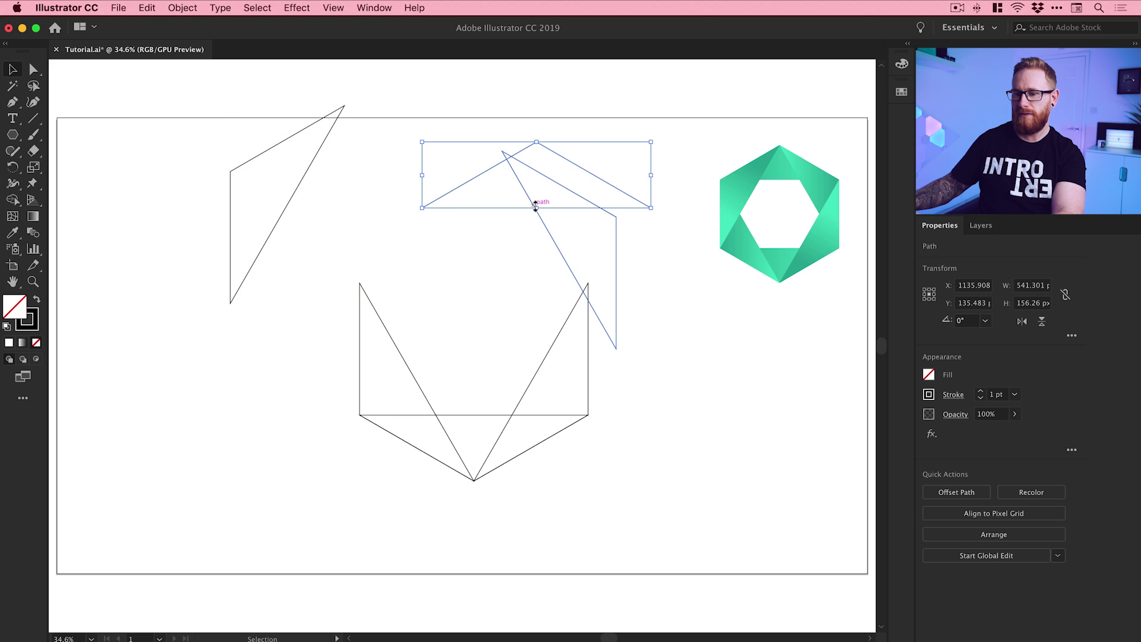
pyautogui.press('a')
pyautogui.press('super+z')
pyautogui.press('super+z')
pyautogui.press('super+z')
pyautogui.press('v')
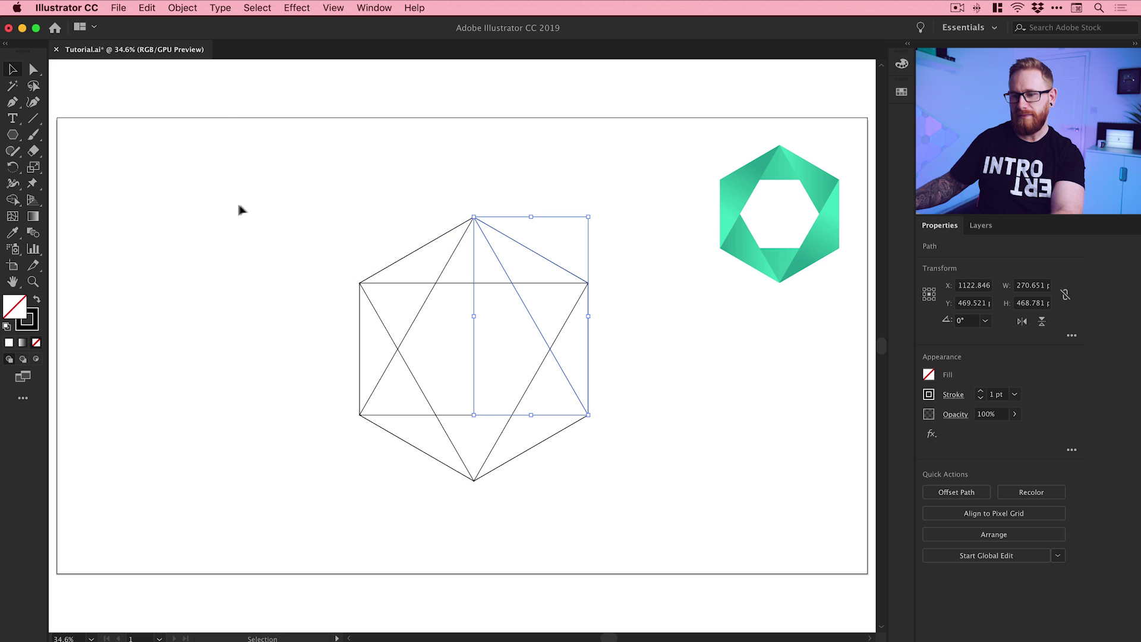
pyautogui.click(237, 202)
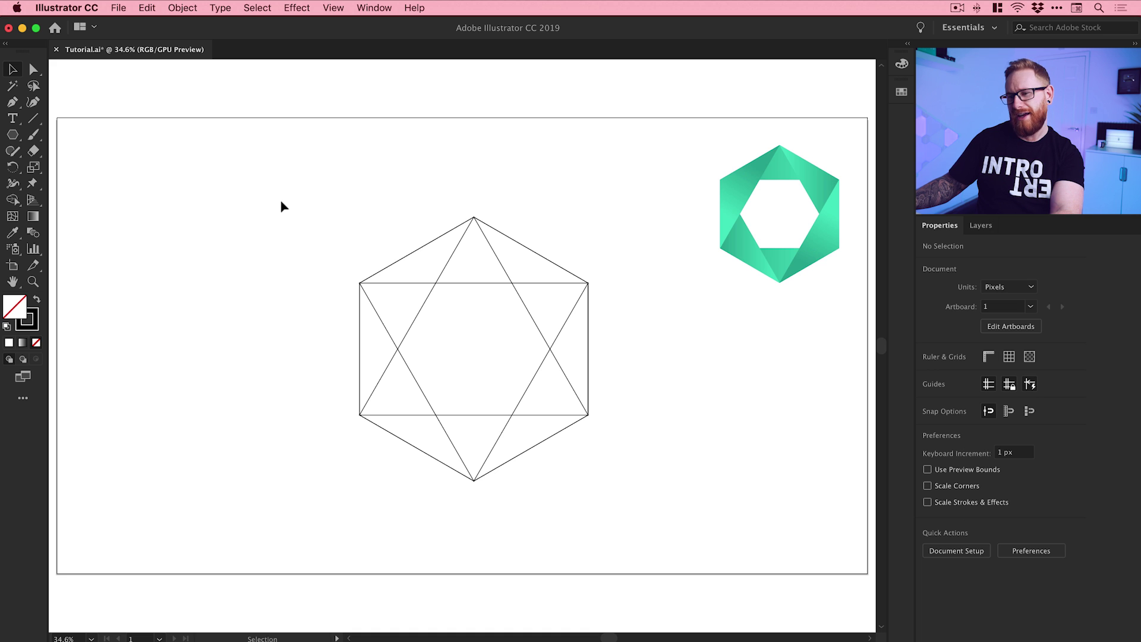
# Swap fill and stroke on all six triangles to give them a solid black fill without outline, and deselect them.
pyautogui.moveTo(305, 230); pyautogui.dragTo(653, 526)
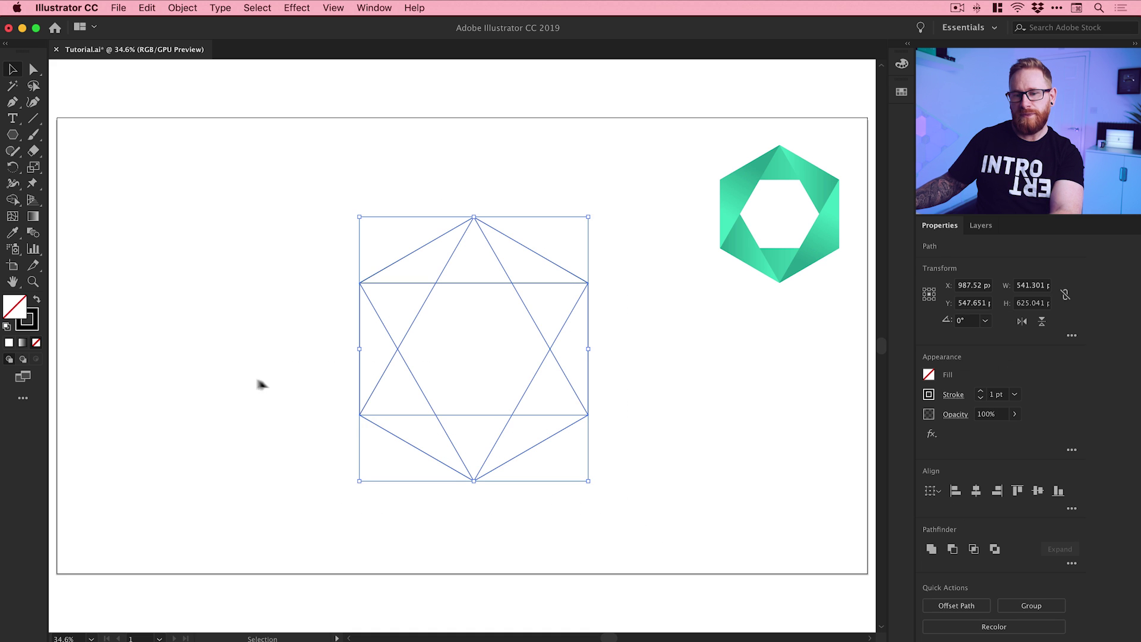
pyautogui.click(38, 303)
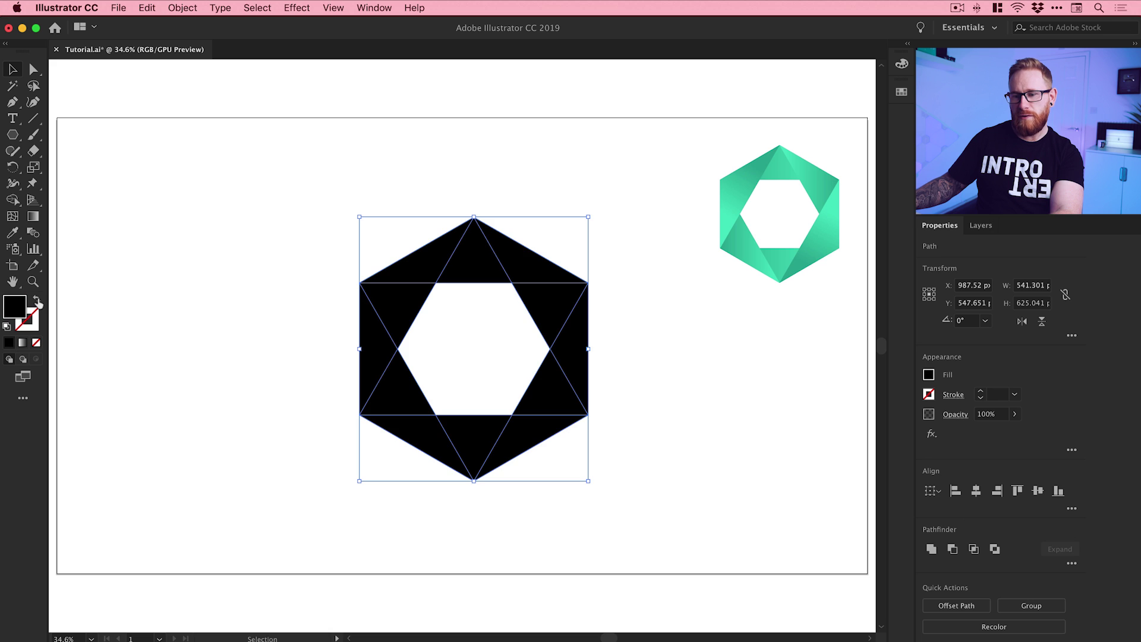
pyautogui.click(215, 320)
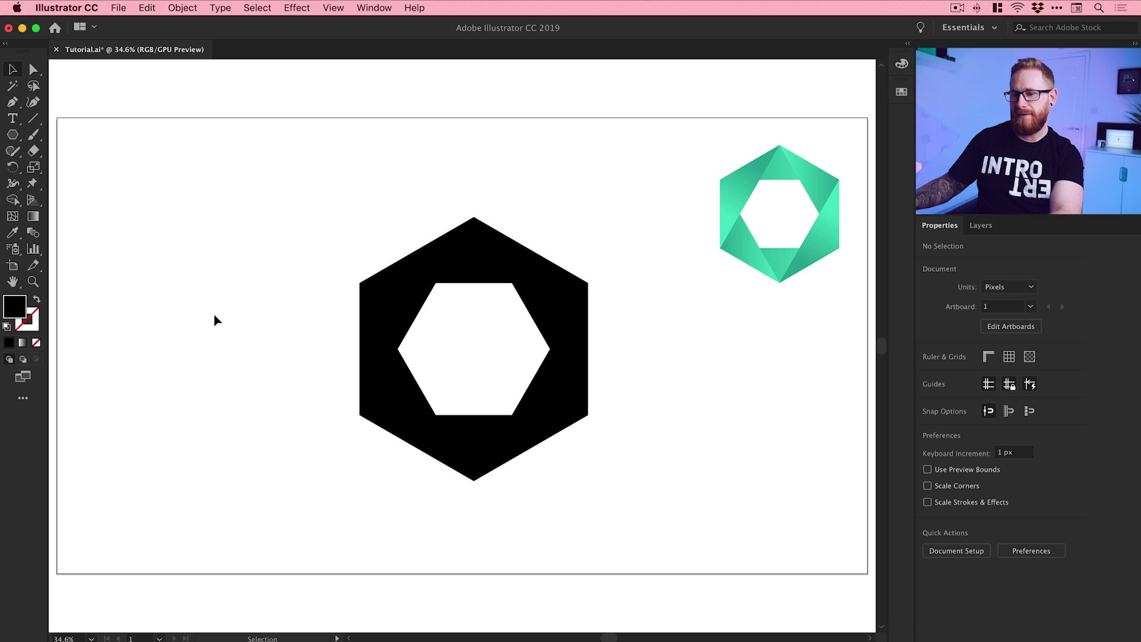
pyautogui.click(389, 301)
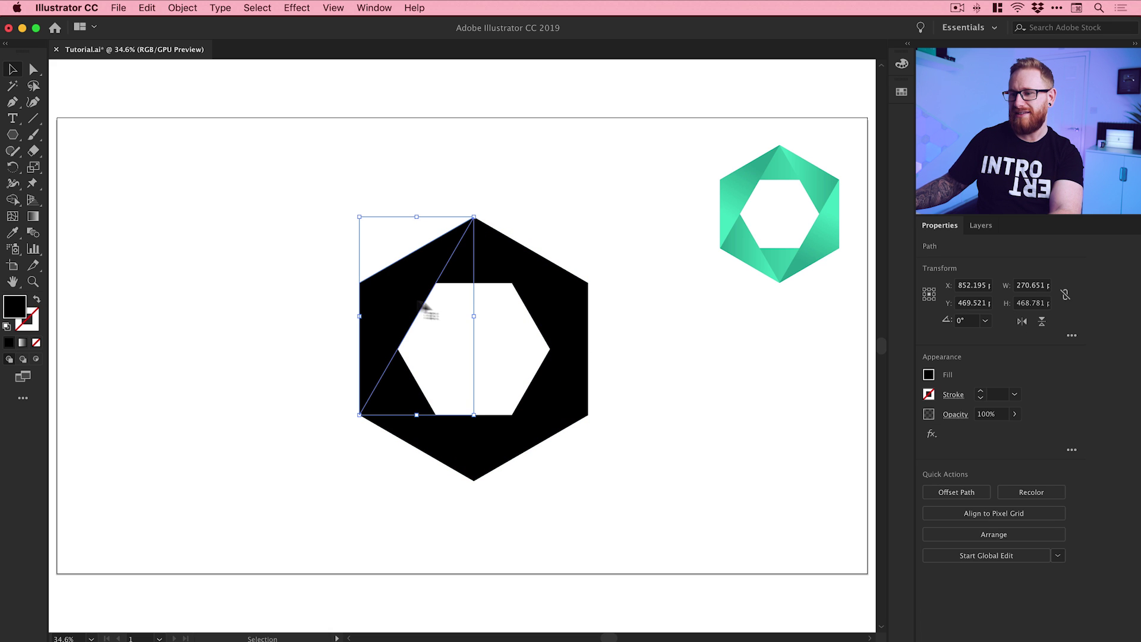
pyautogui.click(927, 376)
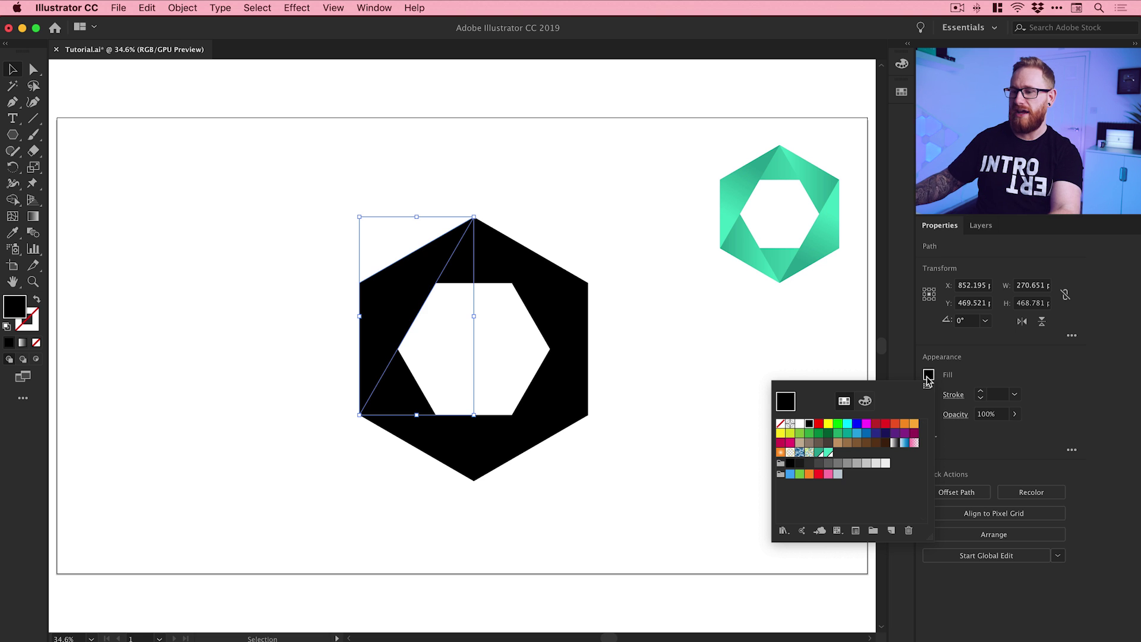
pyautogui.click(373, 9)
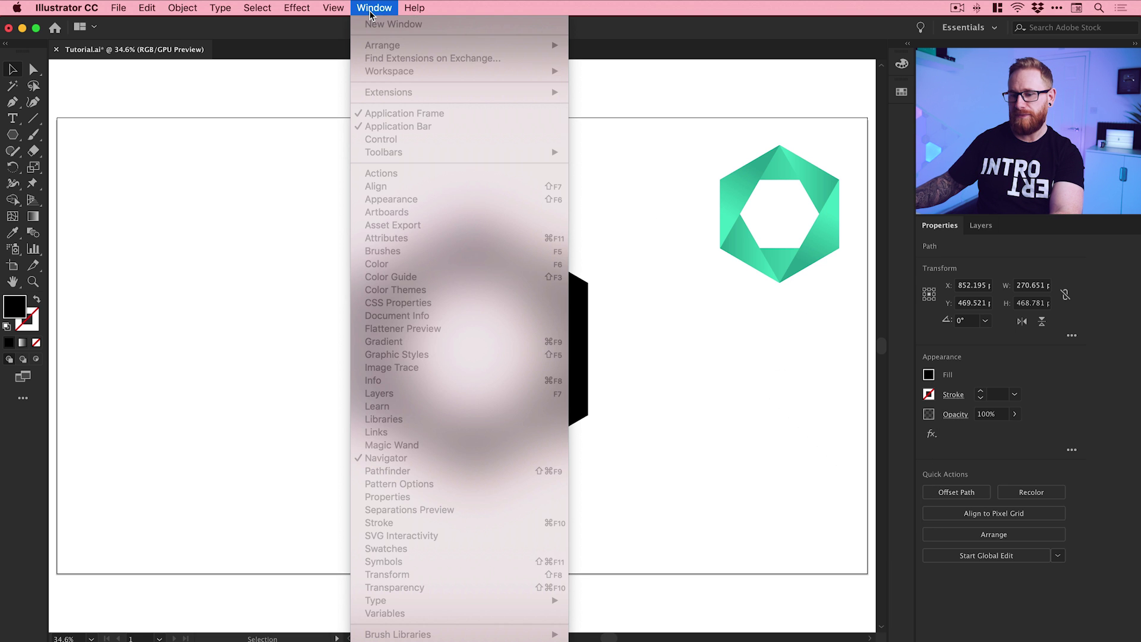
pyautogui.click(370, 10)
pyautogui.click(491, 179)
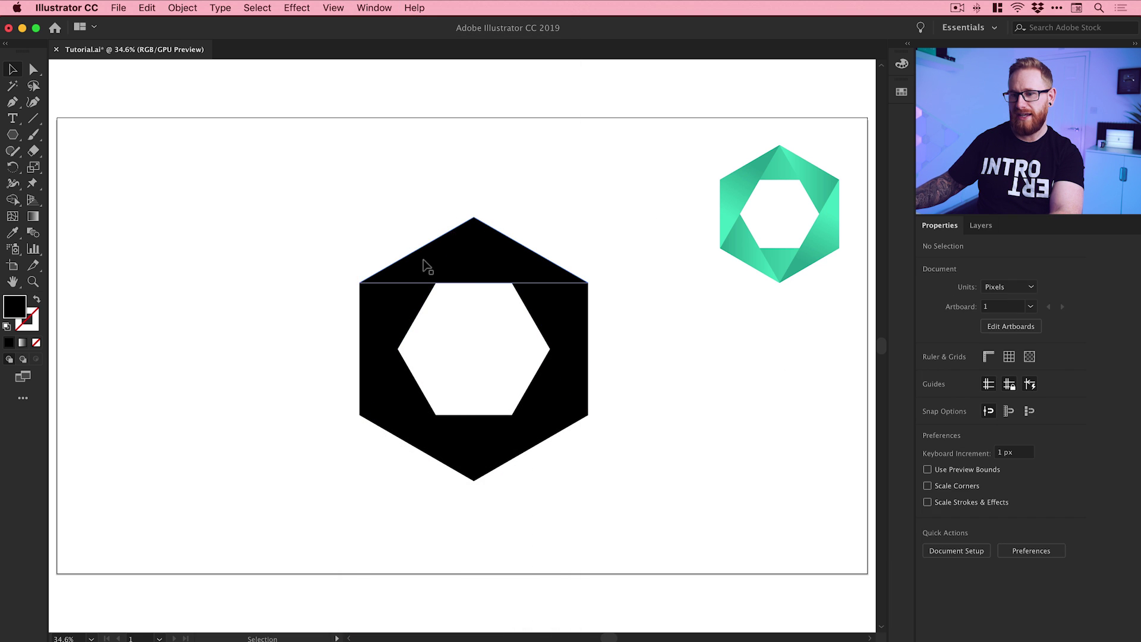
pyautogui.click(425, 265)
pyautogui.click(342, 8)
pyautogui.moveTo(374, 8)
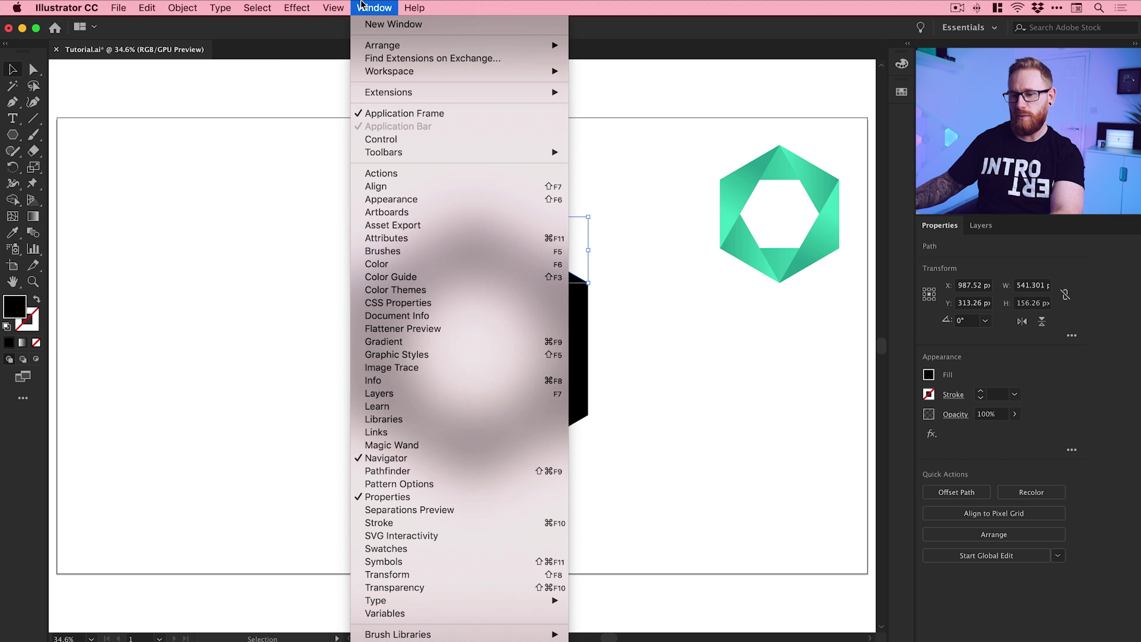
pyautogui.click(465, 549)
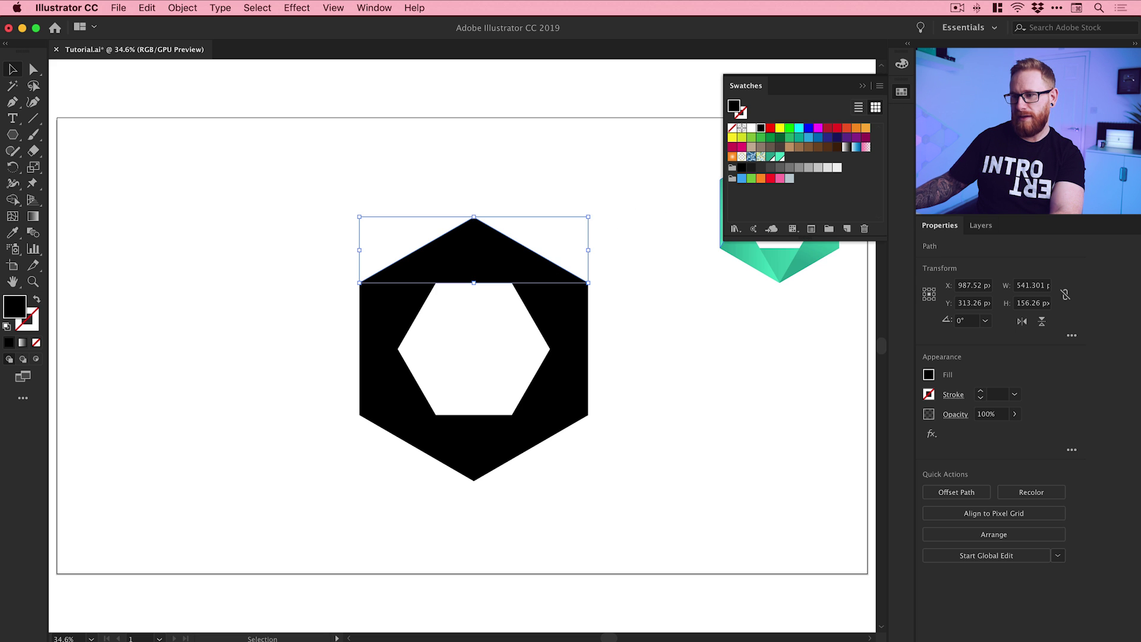
pyautogui.click(901, 94)
# Fill the triangle through the lower-left, upper-left and top corners with the light mint green swatch.
pyautogui.click(398, 312)
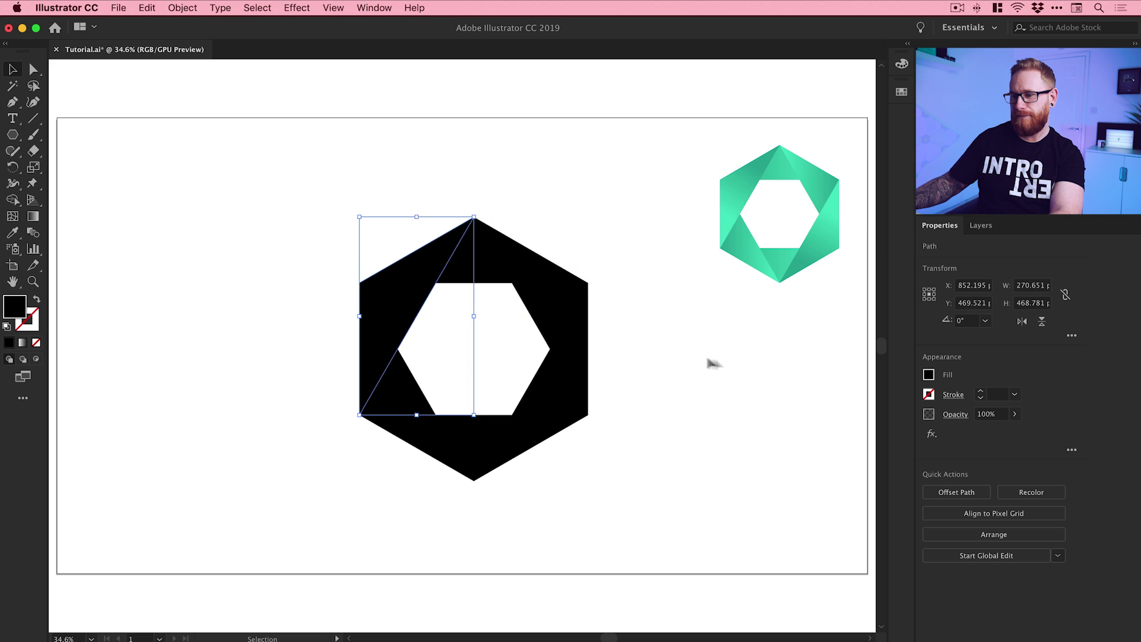
pyautogui.click(929, 375)
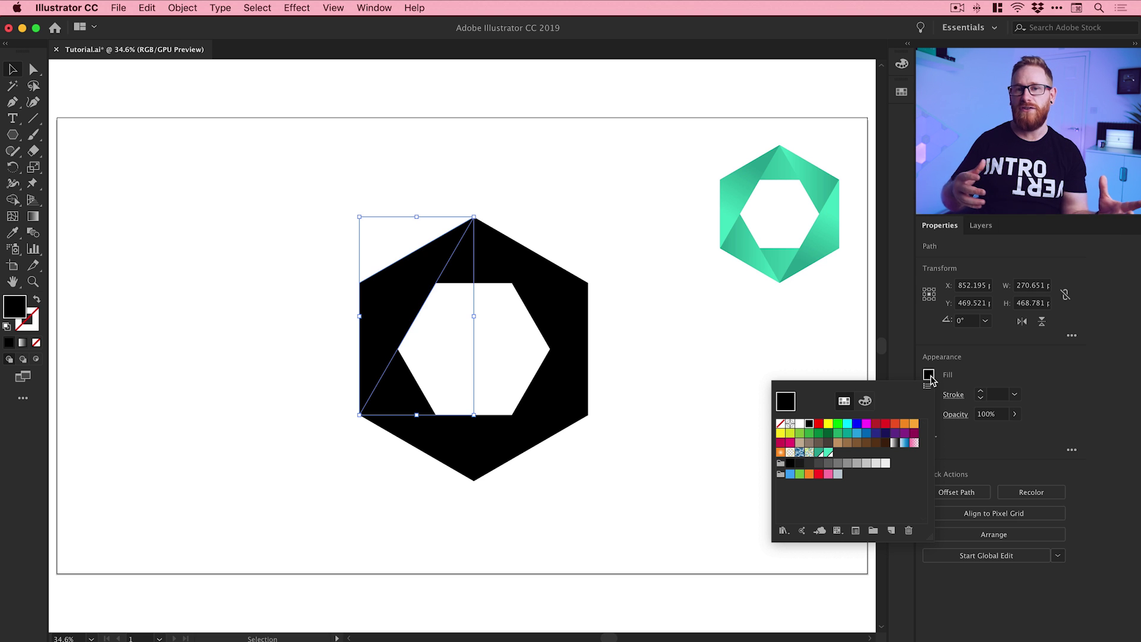
pyautogui.click(830, 458)
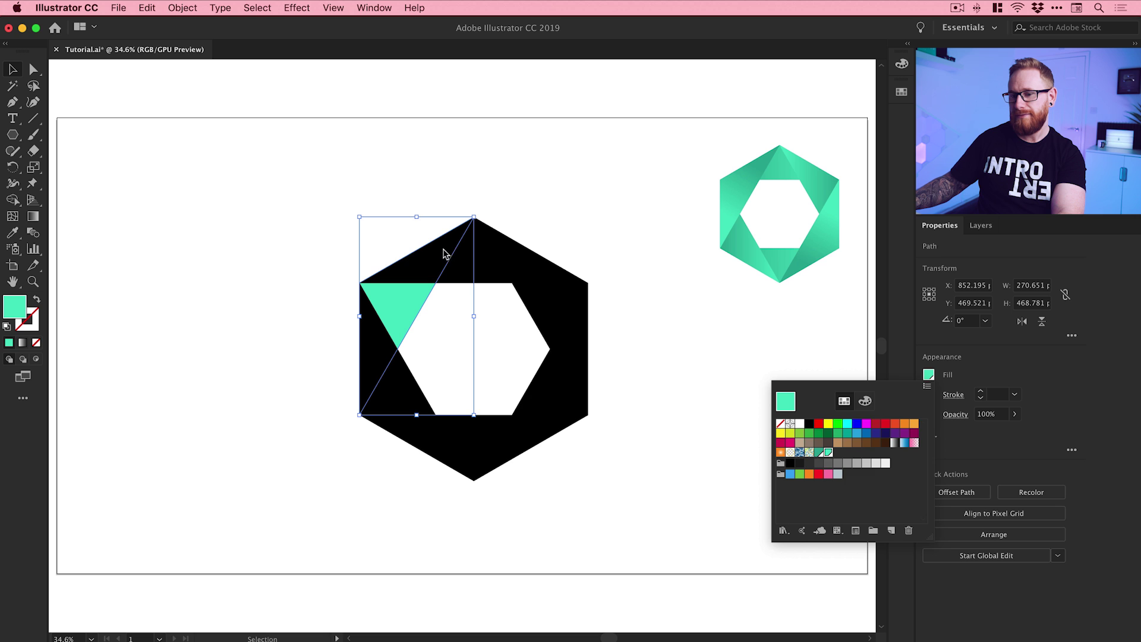
pyautogui.press('Escape')
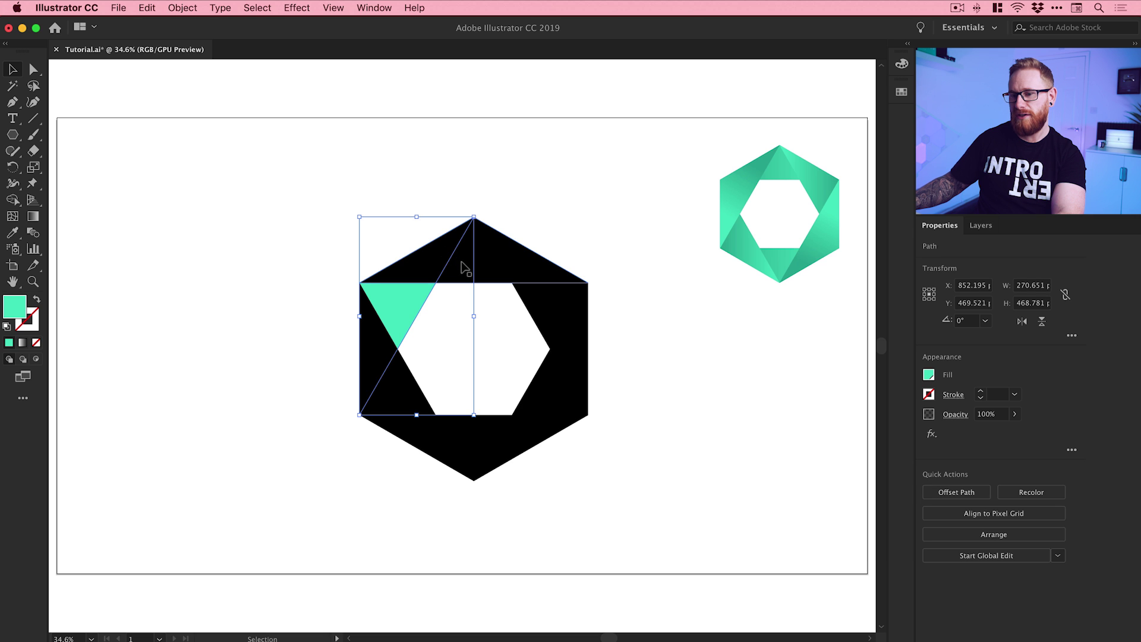
# Fill the wide top triangle between the upper-left, top and upper-right corners with the darker green swatch.
pyautogui.click(466, 262)
pyautogui.click(922, 373)
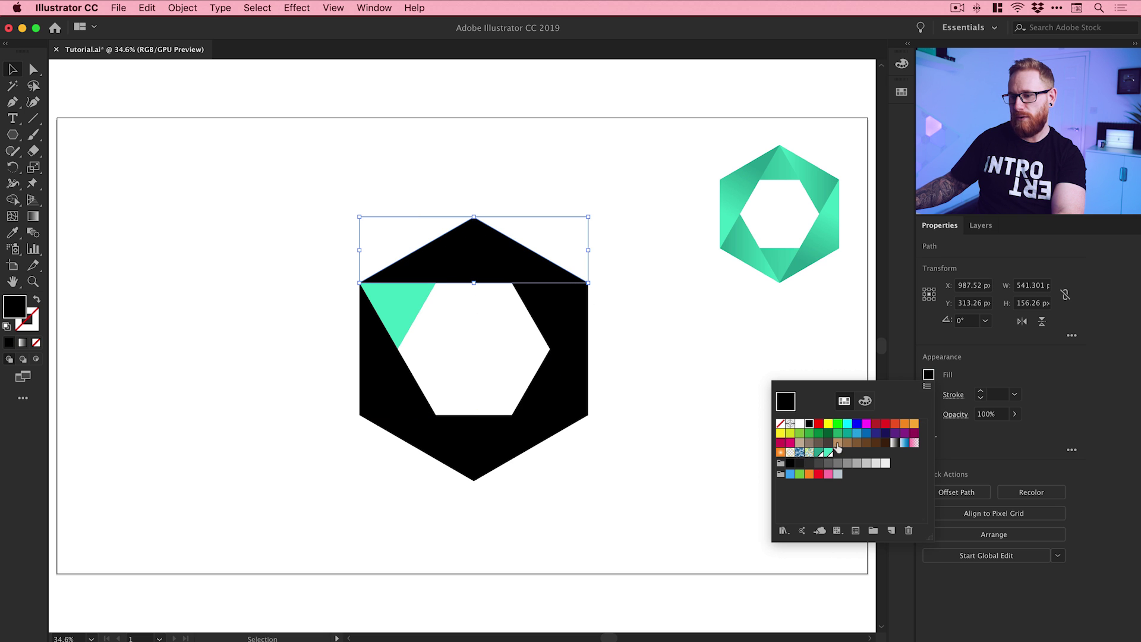
pyautogui.click(824, 453)
pyautogui.press('Escape')
# Fill the triangle through the top, upper-right and lower-right corners with the light mint green swatch.
pyautogui.click(544, 298)
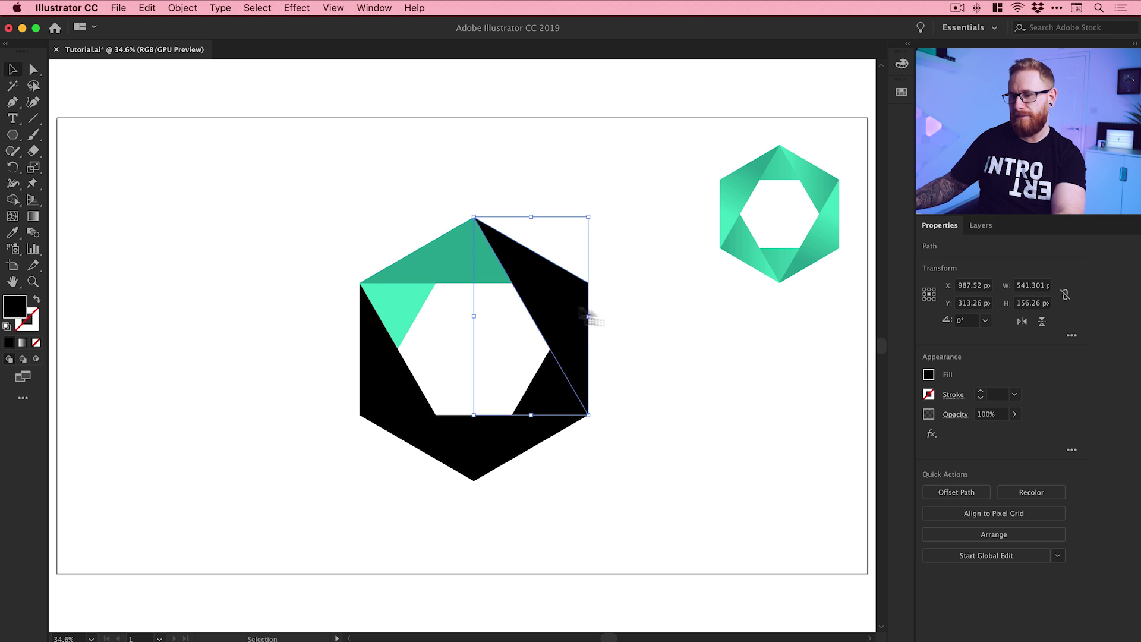
pyautogui.click(928, 374)
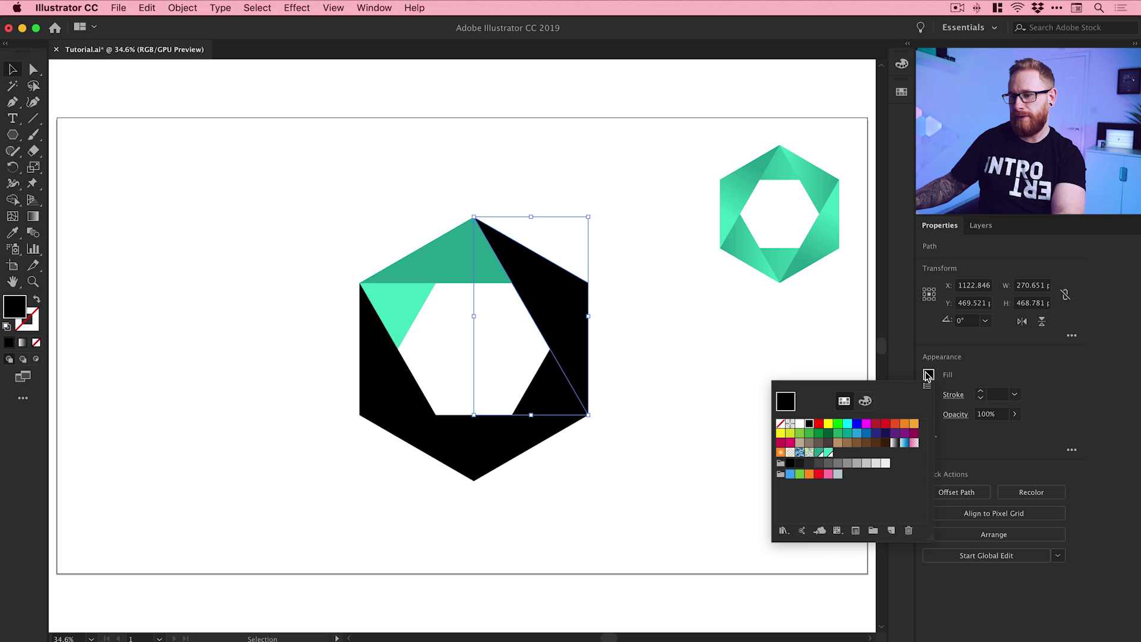
pyautogui.click(828, 453)
pyautogui.press('Escape')
# Fill the triangle through the upper-right, lower-right and bottom corners with the darker green swatch.
pyautogui.click(565, 398)
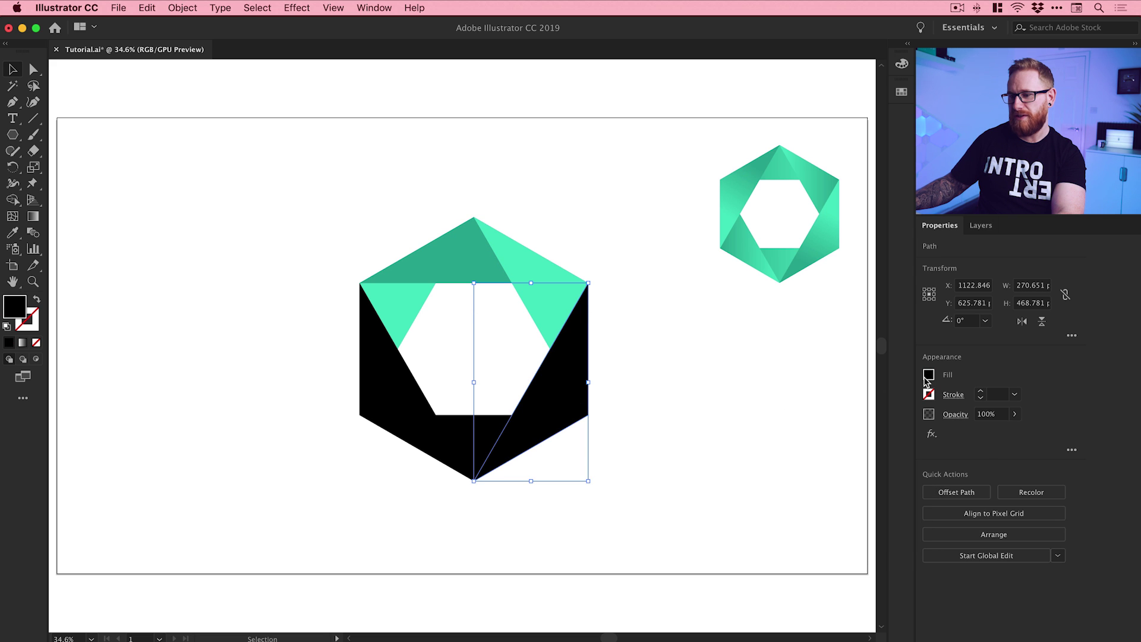
pyautogui.click(929, 375)
pyautogui.click(820, 452)
pyautogui.press('Escape')
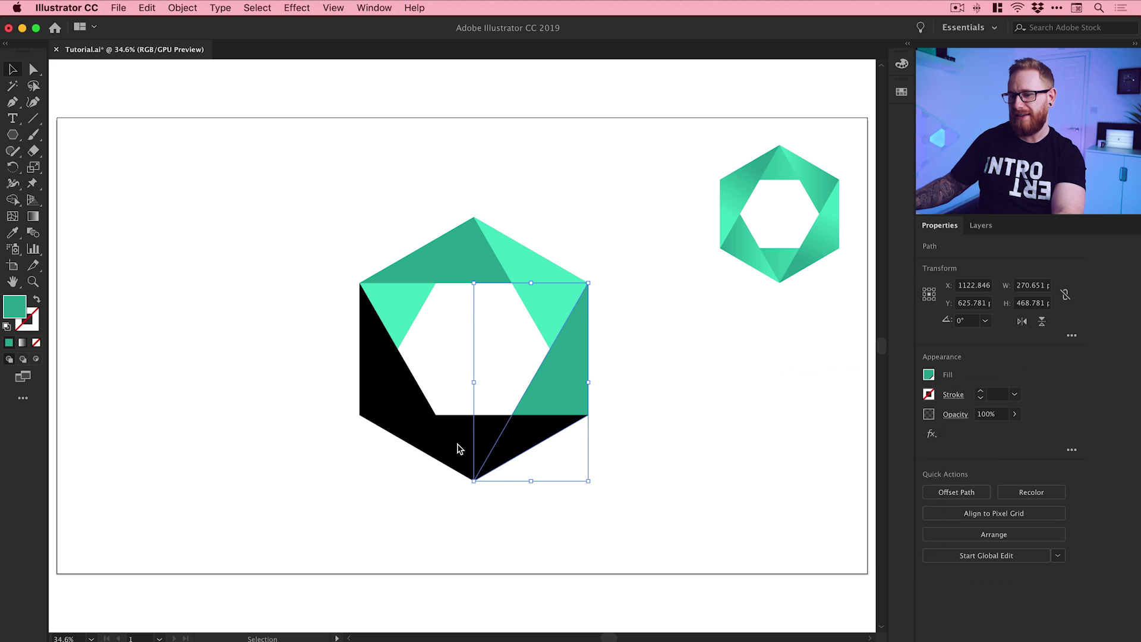
# Fill the wide bottom triangle with the light mint green swatch and the triangle through the upper-left, lower-left and bottom corners with the darker green swatch.
pyautogui.click(508, 450)
pyautogui.click(929, 375)
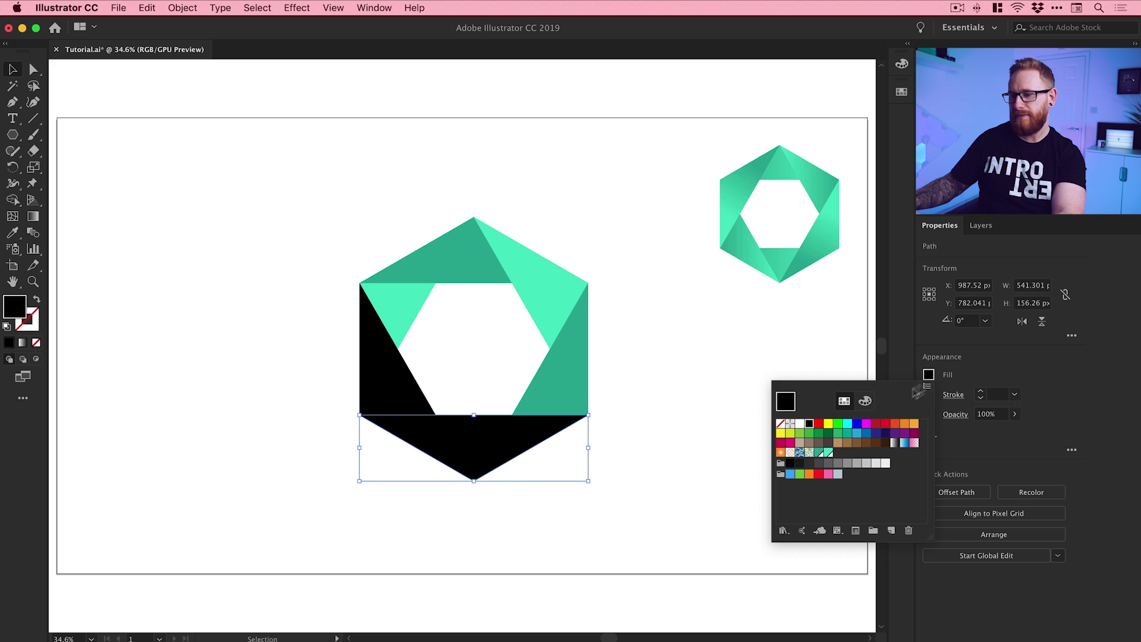
pyautogui.click(838, 452)
pyautogui.press('Escape')
pyautogui.click(386, 395)
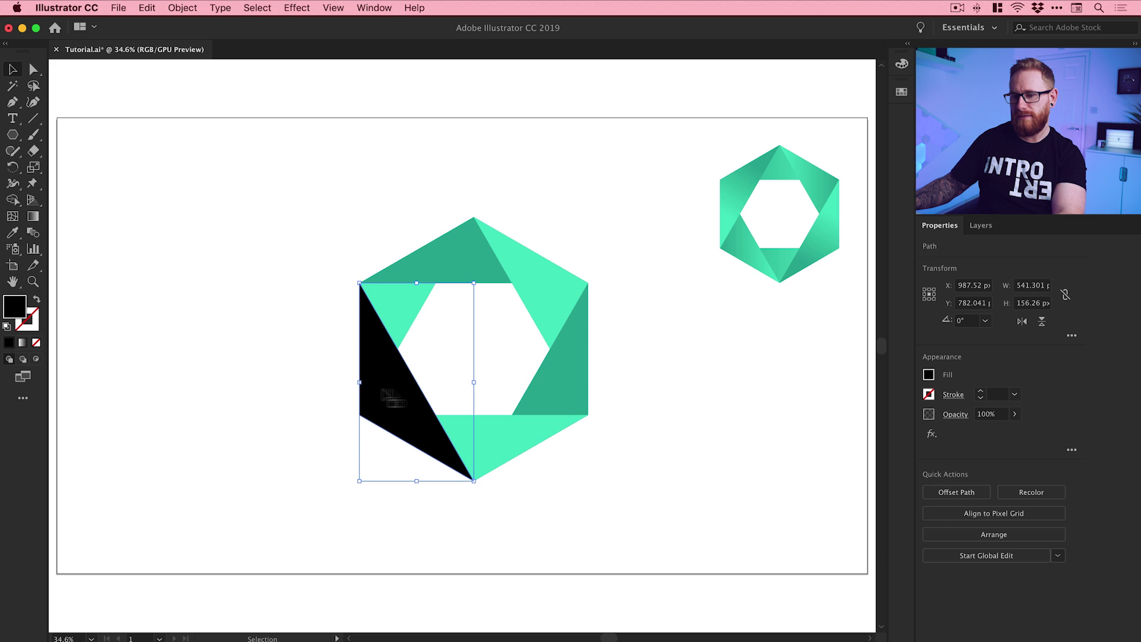
pyautogui.click(929, 375)
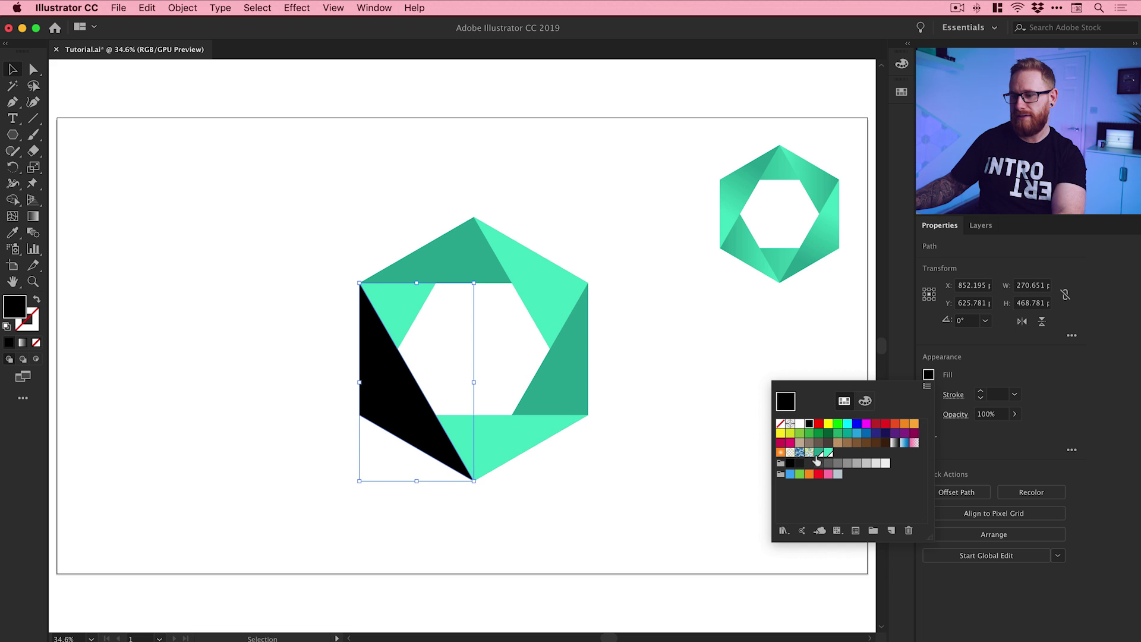
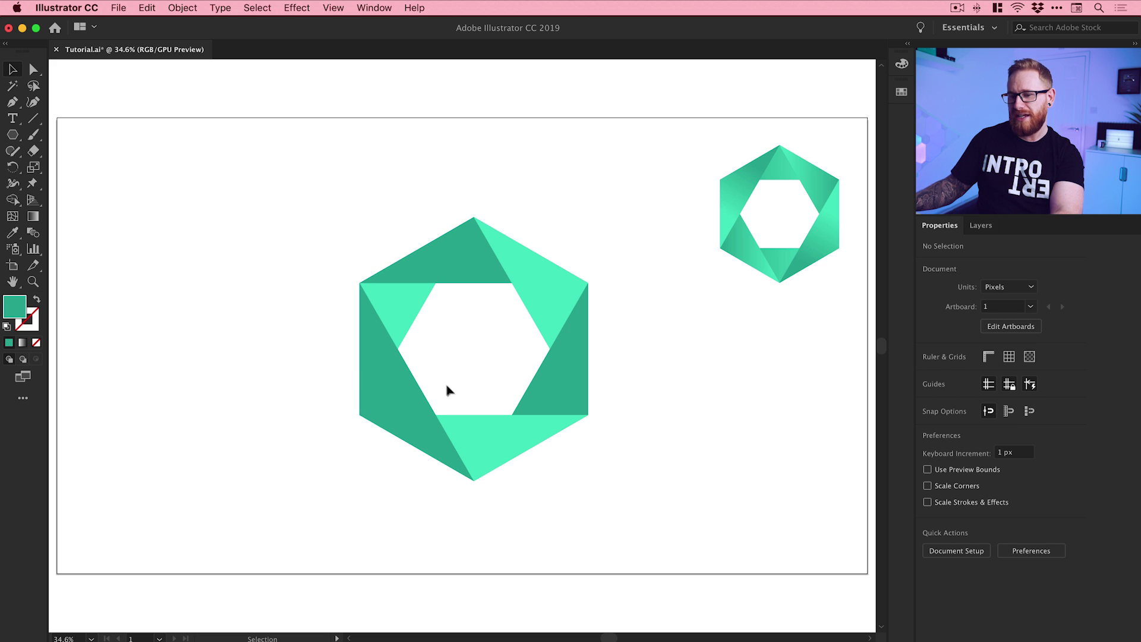
# Send the wide bottom light mint triangle to the back of the stacking order.
pyautogui.click(492, 436)
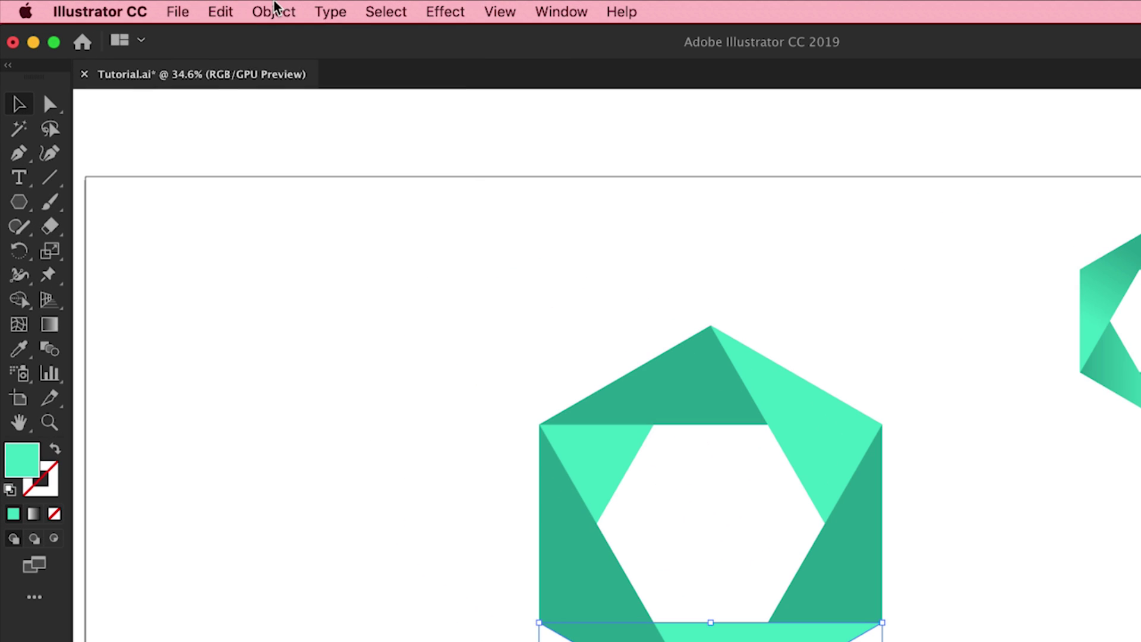
pyautogui.click(274, 11)
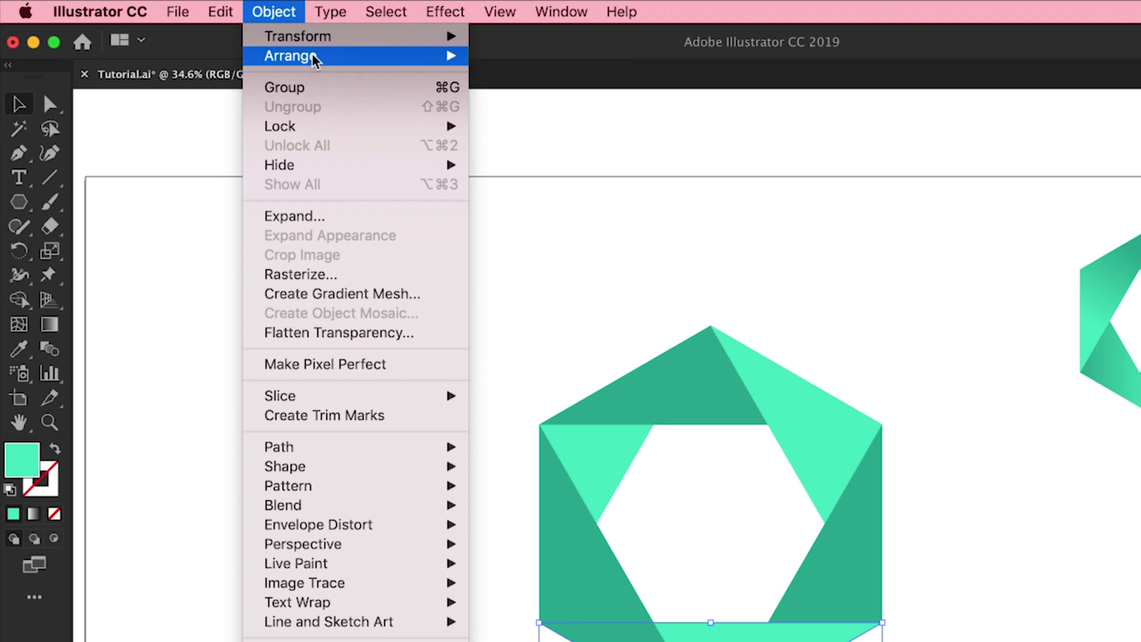
pyautogui.moveTo(313, 56)
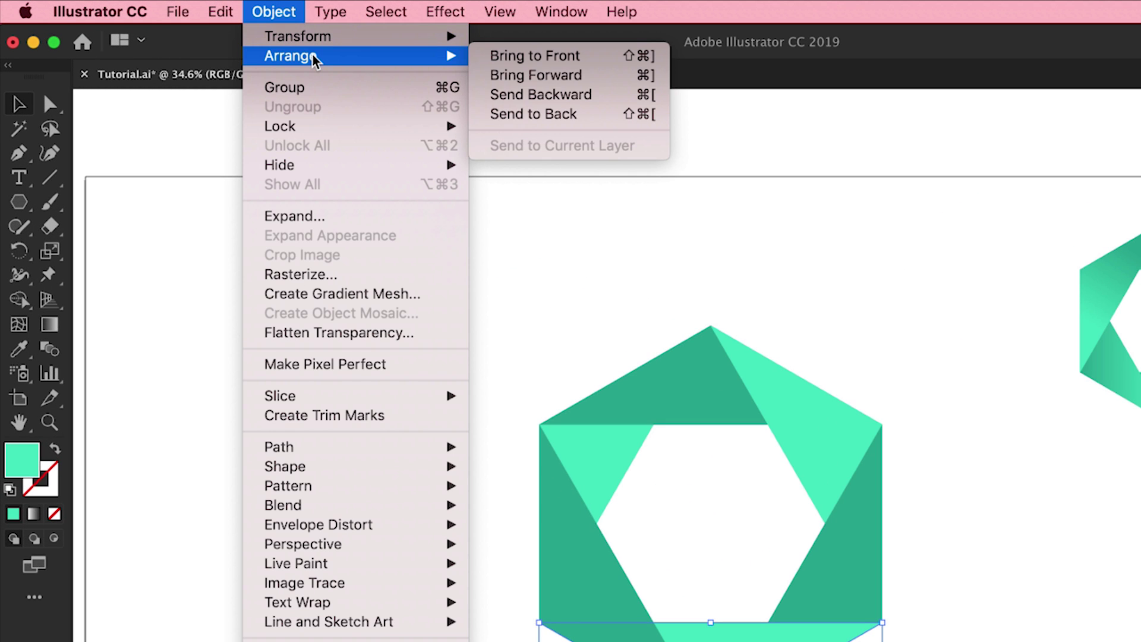
pyautogui.click(529, 116)
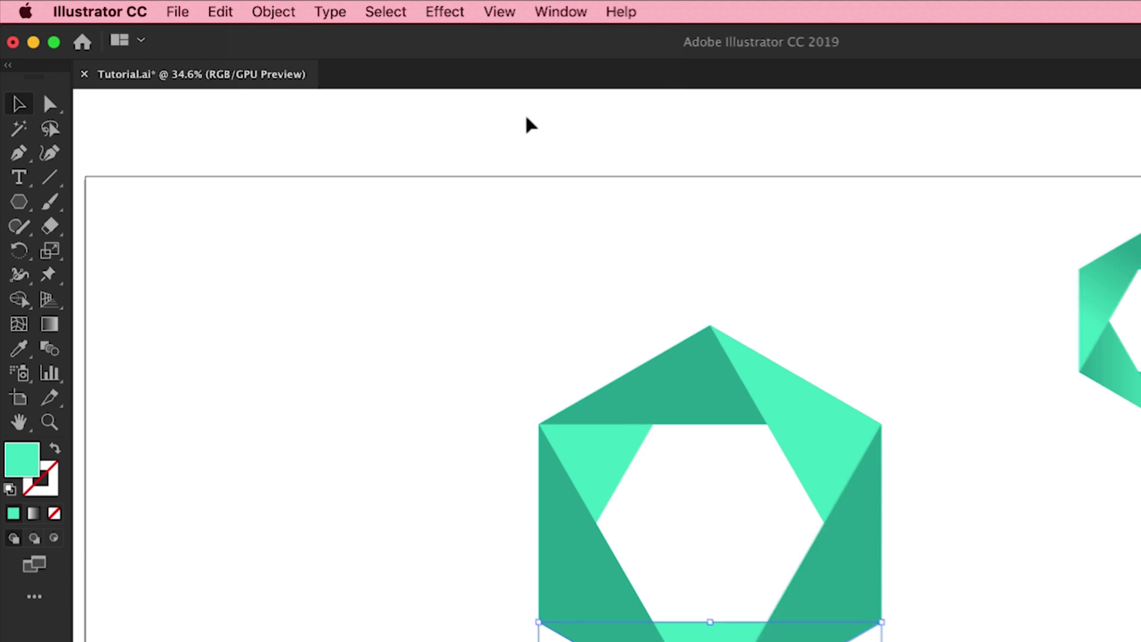
# Send the wide top darker green triangle to the back of the stacking order.
pyautogui.click(458, 240)
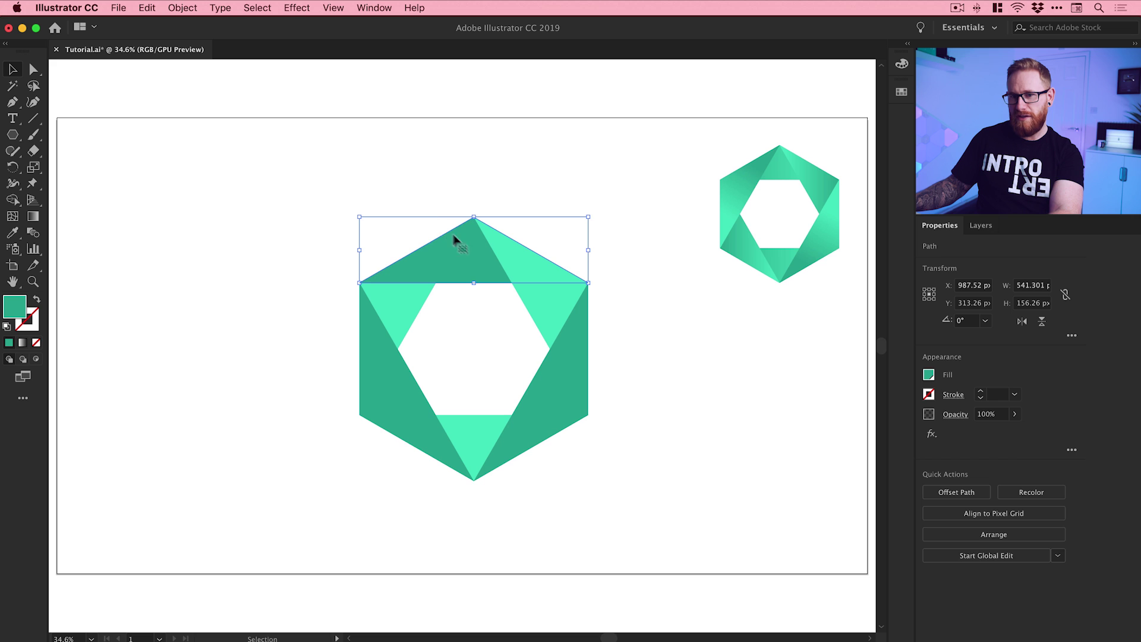
pyautogui.click(182, 8)
pyautogui.moveTo(205, 39)
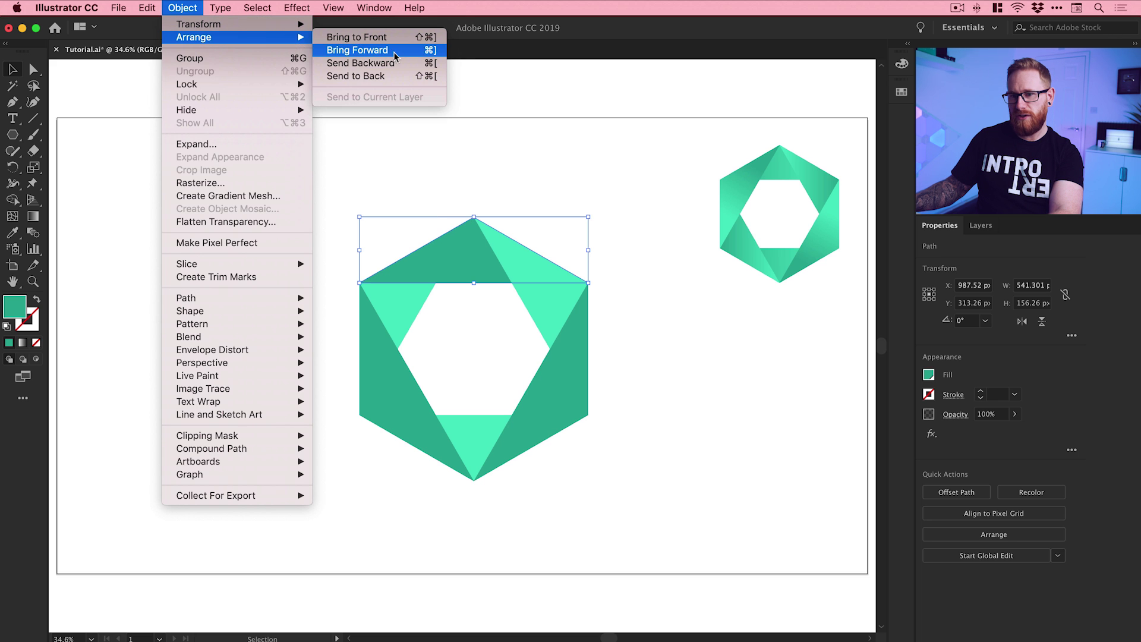
pyautogui.click(392, 77)
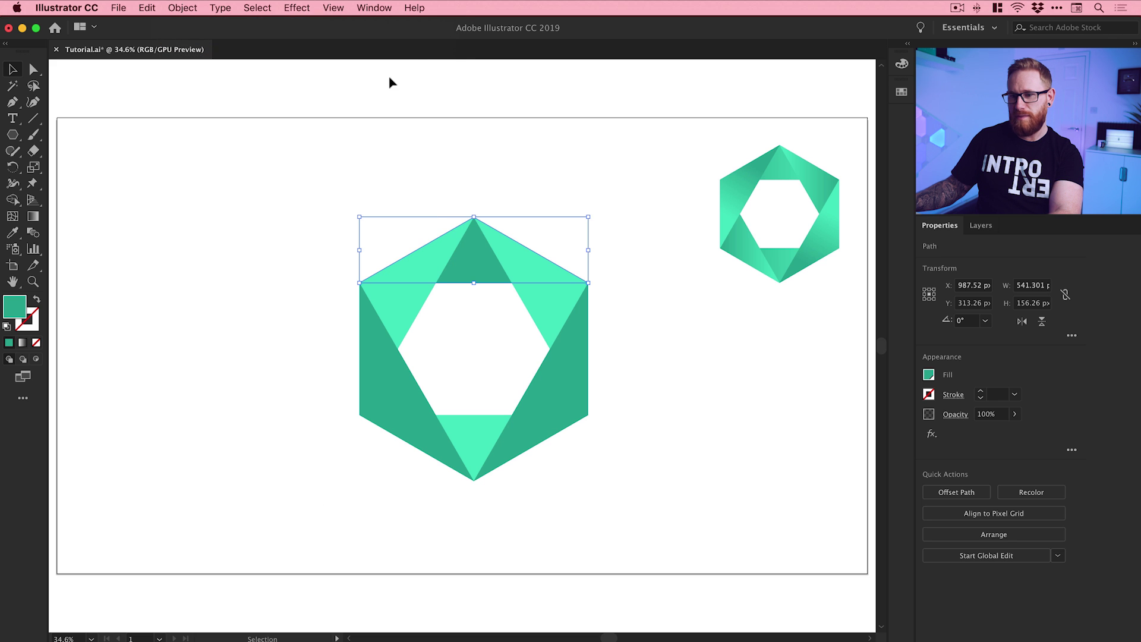
# Bring the light mint triangle through the lower-left, upper-left and top corners to the front, and deselect it.
pyautogui.click(407, 298)
pyautogui.click(198, 9)
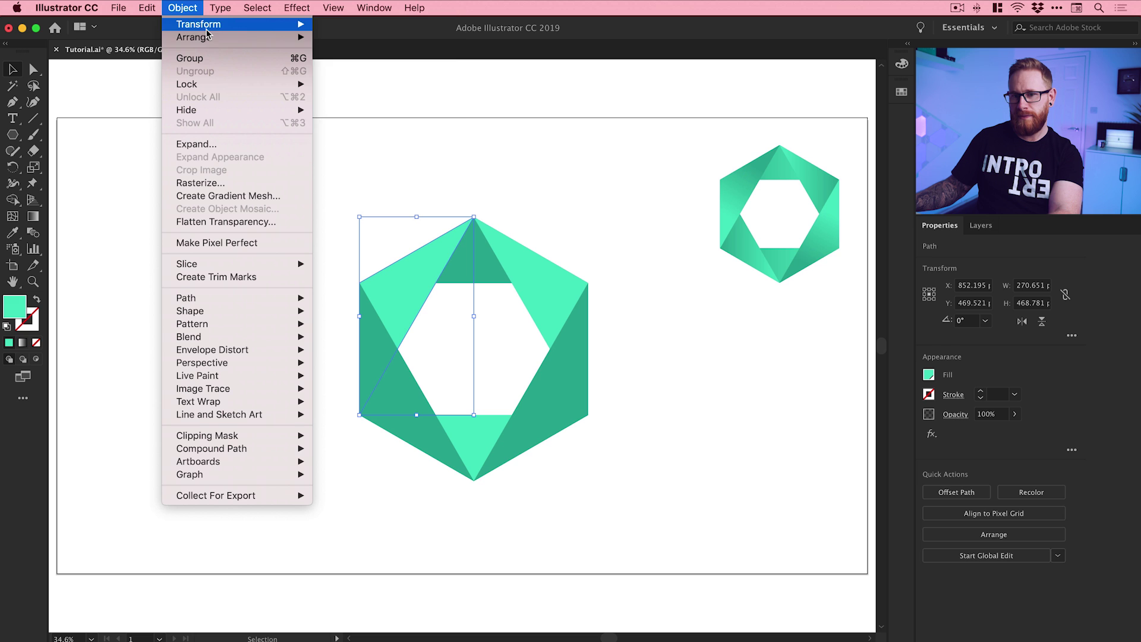
pyautogui.moveTo(205, 37)
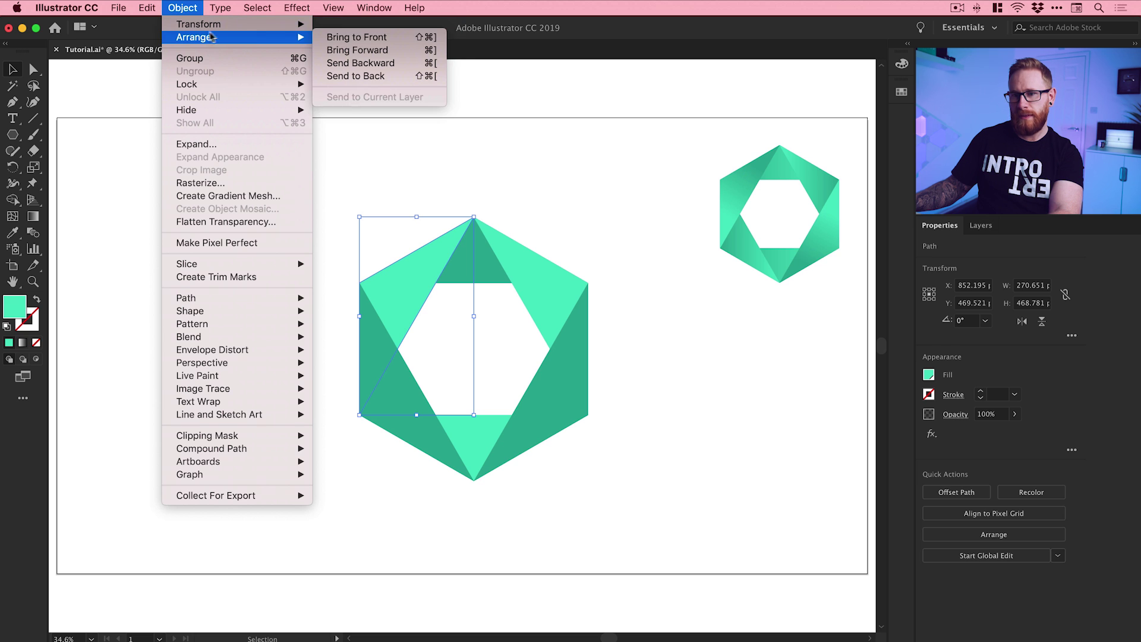
pyautogui.click(364, 39)
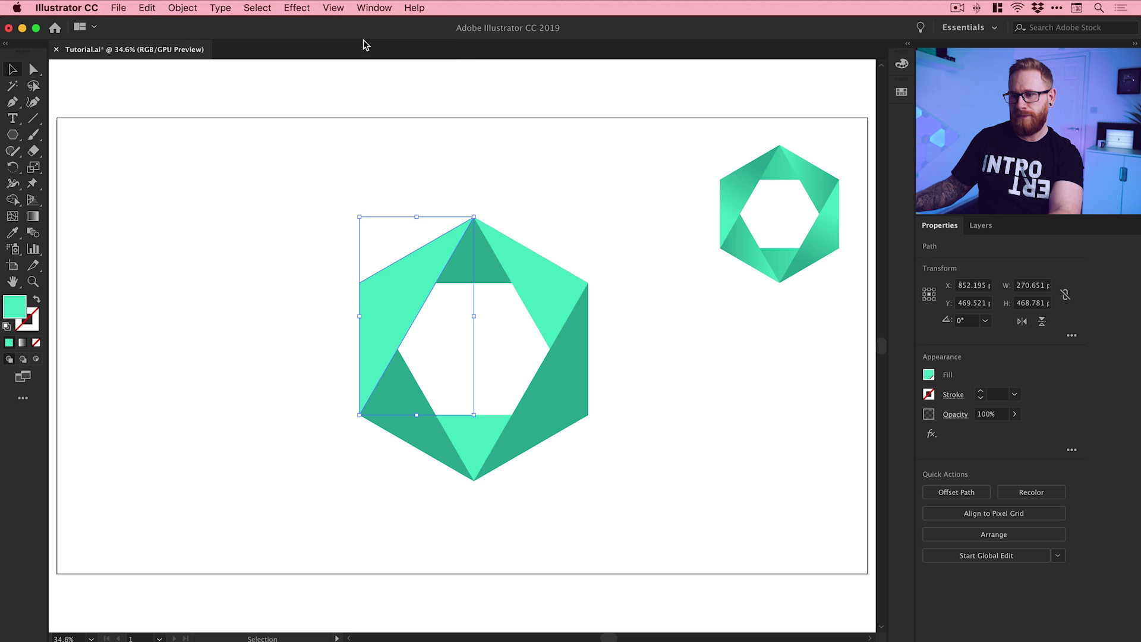
pyautogui.click(563, 187)
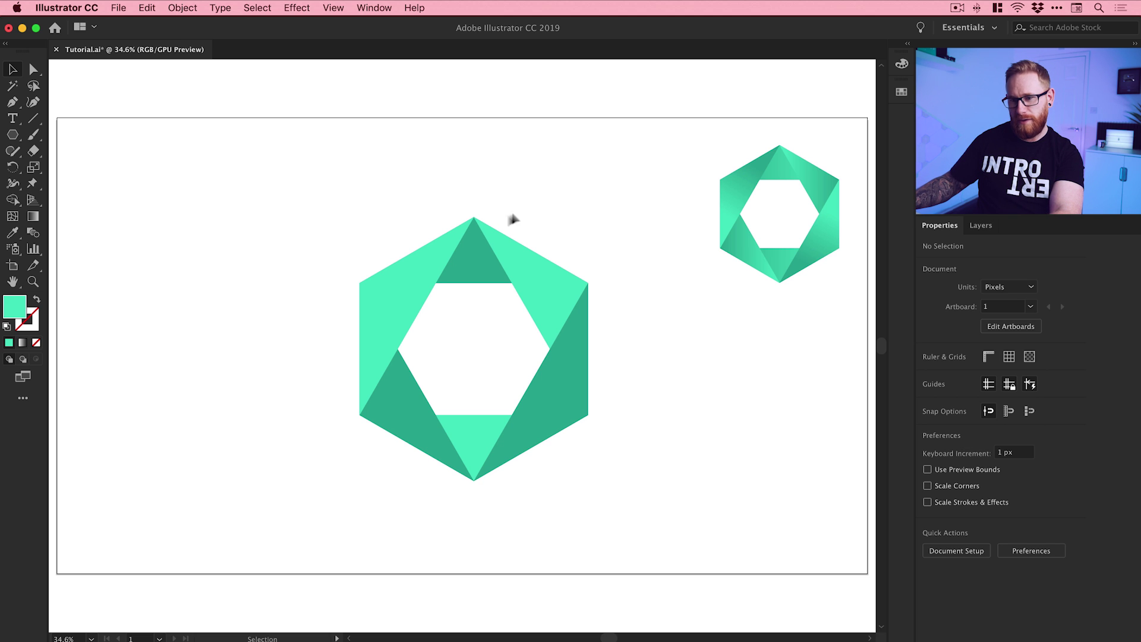
# Apply a linear gradient fill to the triangle through the lower-left, upper-left and top corners.
pyautogui.click(396, 282)
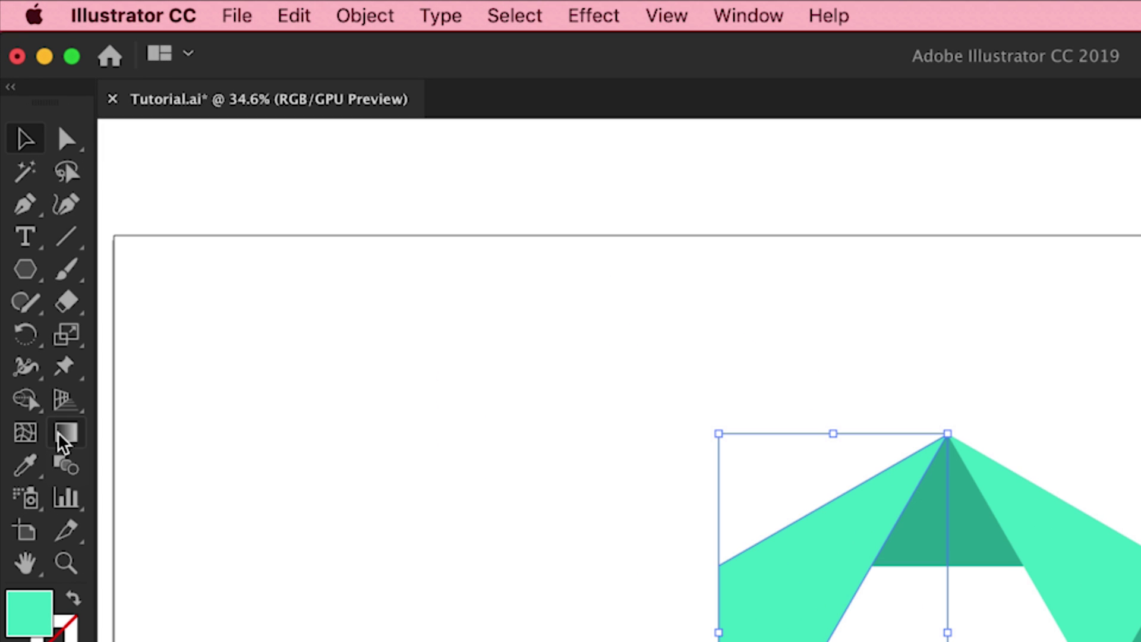
pyautogui.click(61, 443)
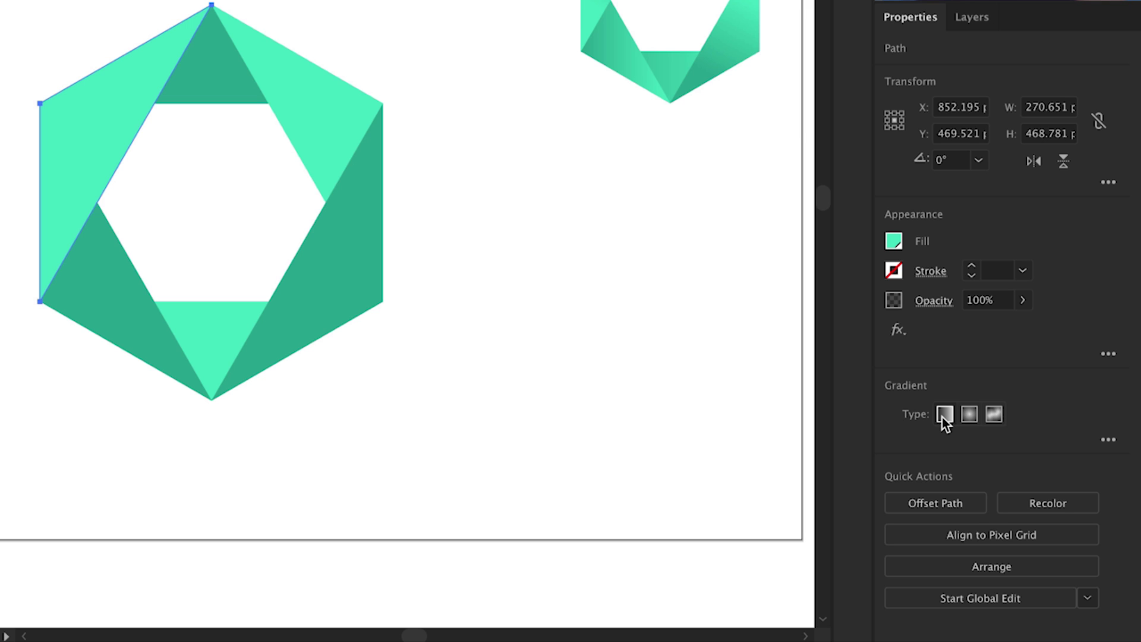
pyautogui.click(944, 414)
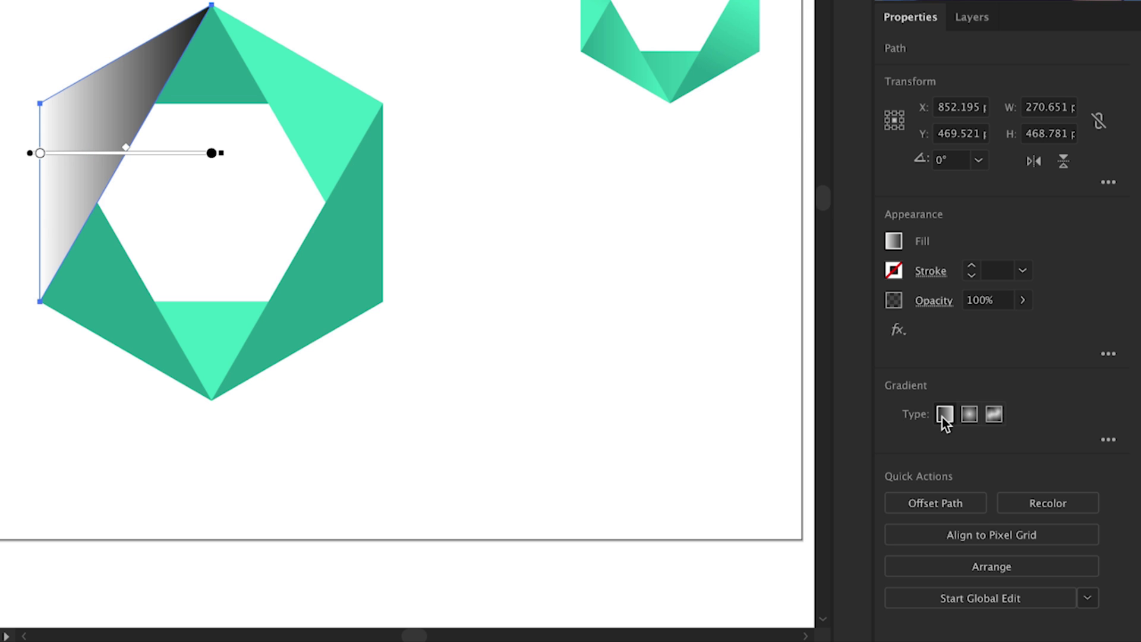
# Set the gradient's black stop to the darker green swatch and its white stop to the light mint green swatch.
pyautogui.click(1104, 440)
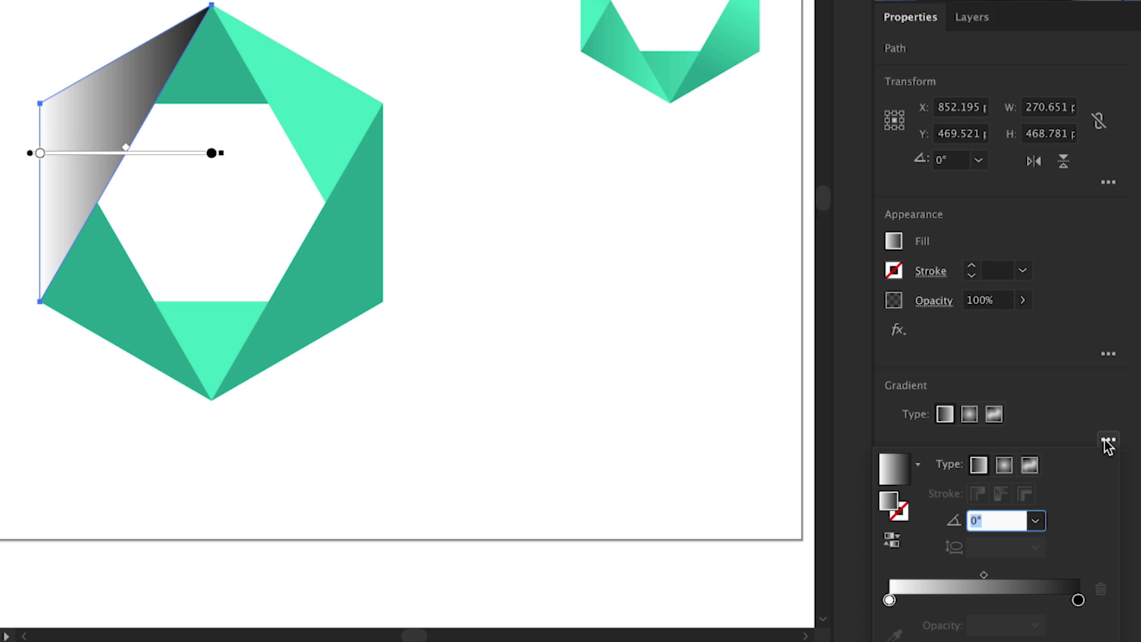
pyautogui.click(1078, 600)
pyautogui.doubleClick(1078, 600)
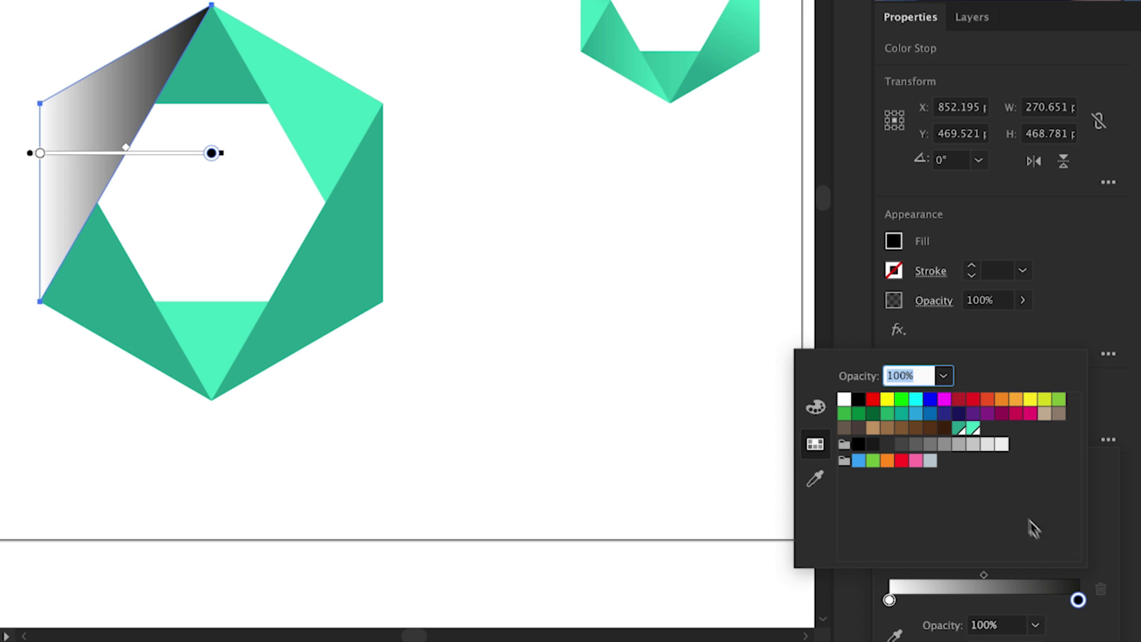
pyautogui.click(958, 429)
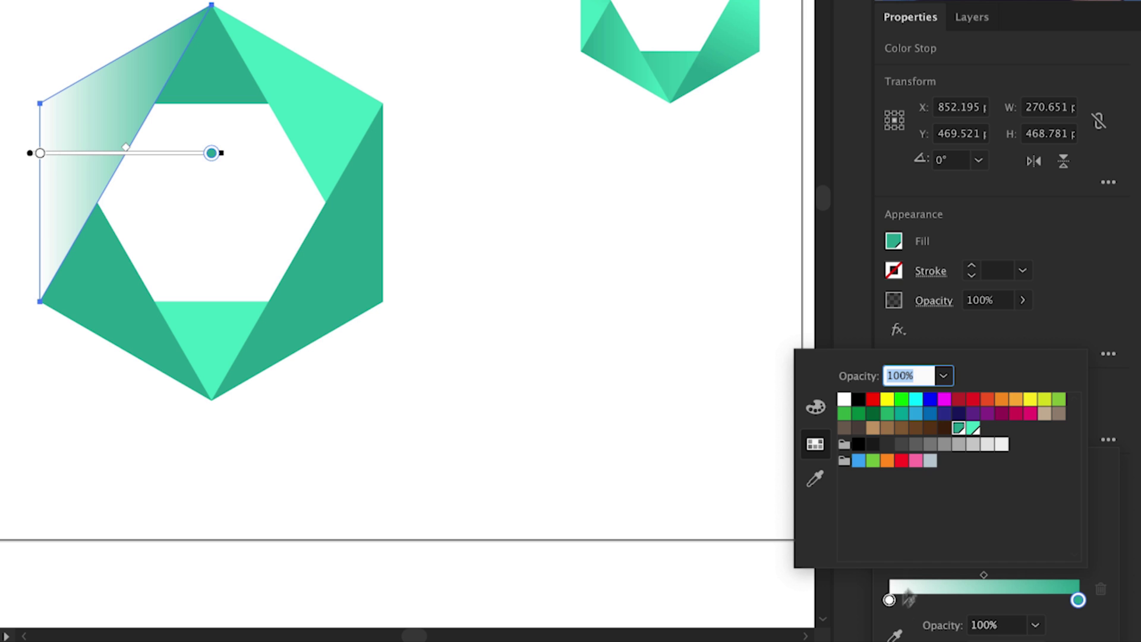
pyautogui.click(890, 601)
pyautogui.doubleClick(890, 600)
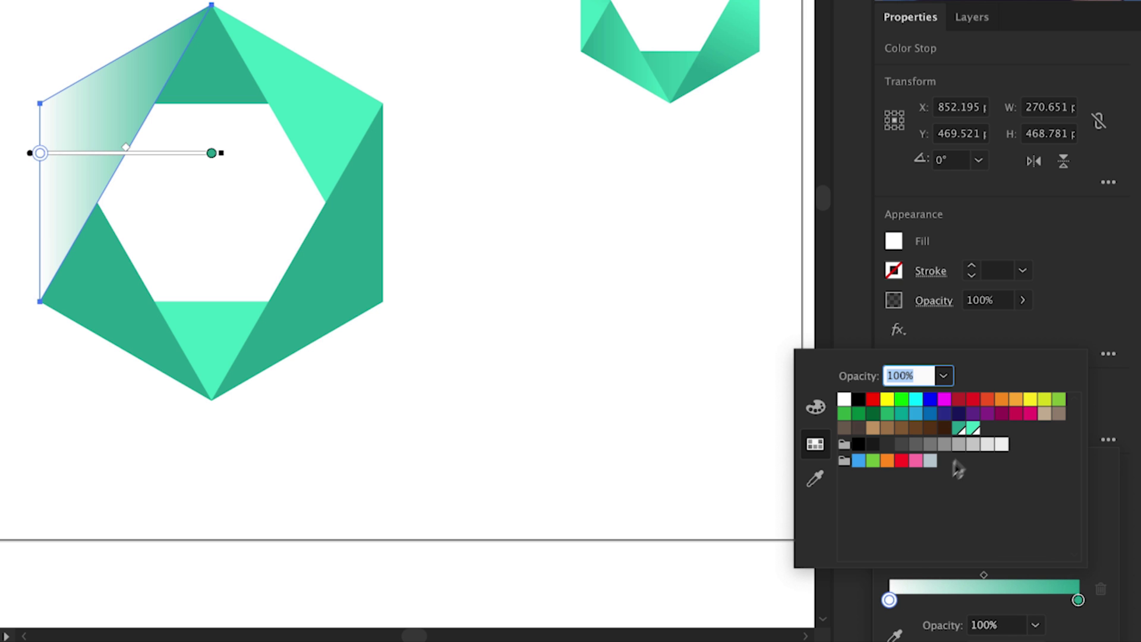
pyautogui.click(972, 428)
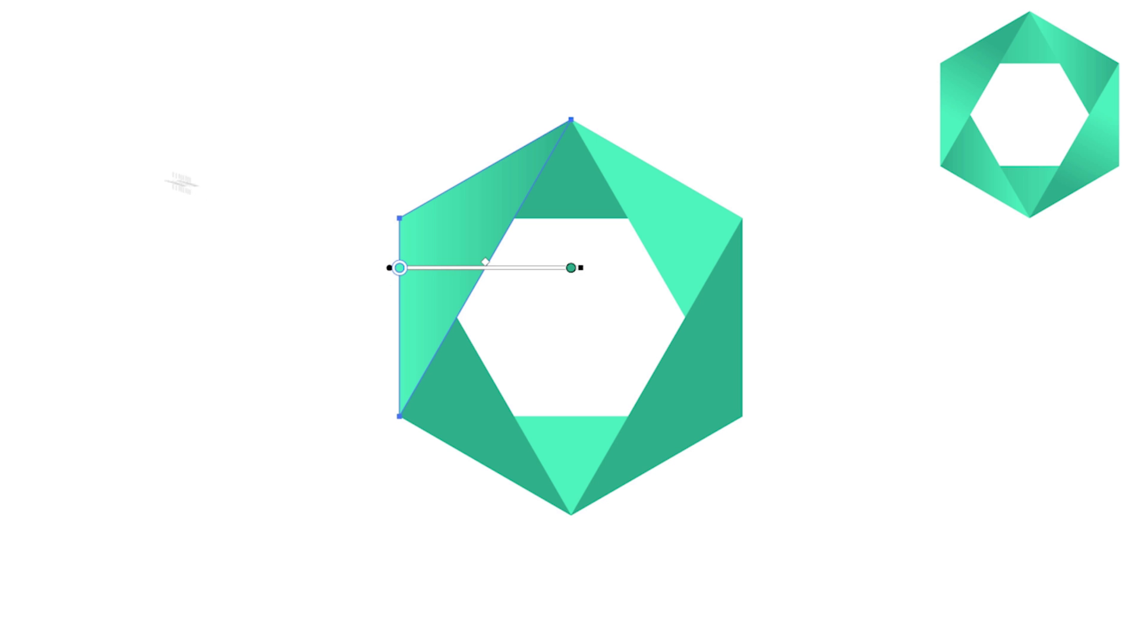
# Rotate and reposition the gradient to about 62°, running from light mint near the lower-left corner up to darker green near the top edge.
pyautogui.moveTo(387, 265)
pyautogui.mouseDown()
pyautogui.moveTo(385, 306)
pyautogui.moveTo(379, 266)
pyautogui.mouseUp()
pyautogui.moveTo(578, 266); pyautogui.dragTo(474, 111)
pyautogui.moveTo(416, 299); pyautogui.dragTo(410, 338)
pyautogui.moveTo(490, 178)
pyautogui.mouseDown()
pyautogui.moveTo(431, 264)
pyautogui.moveTo(485, 173)
pyautogui.mouseUp()
pyautogui.moveTo(437, 246)
pyautogui.mouseDown()
pyautogui.moveTo(418, 288)
pyautogui.moveTo(451, 217)
pyautogui.moveTo(441, 253)
pyautogui.mouseUp()
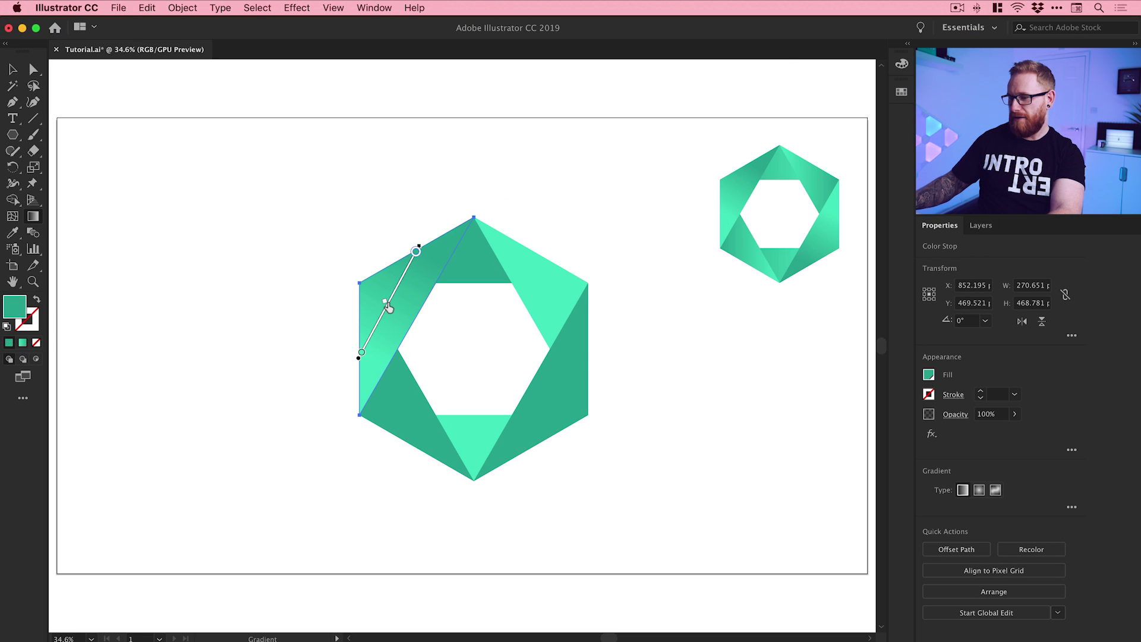
# Reverse the gradient's colour direction on the same triangle and reverse it back.
pyautogui.click(1071, 507)
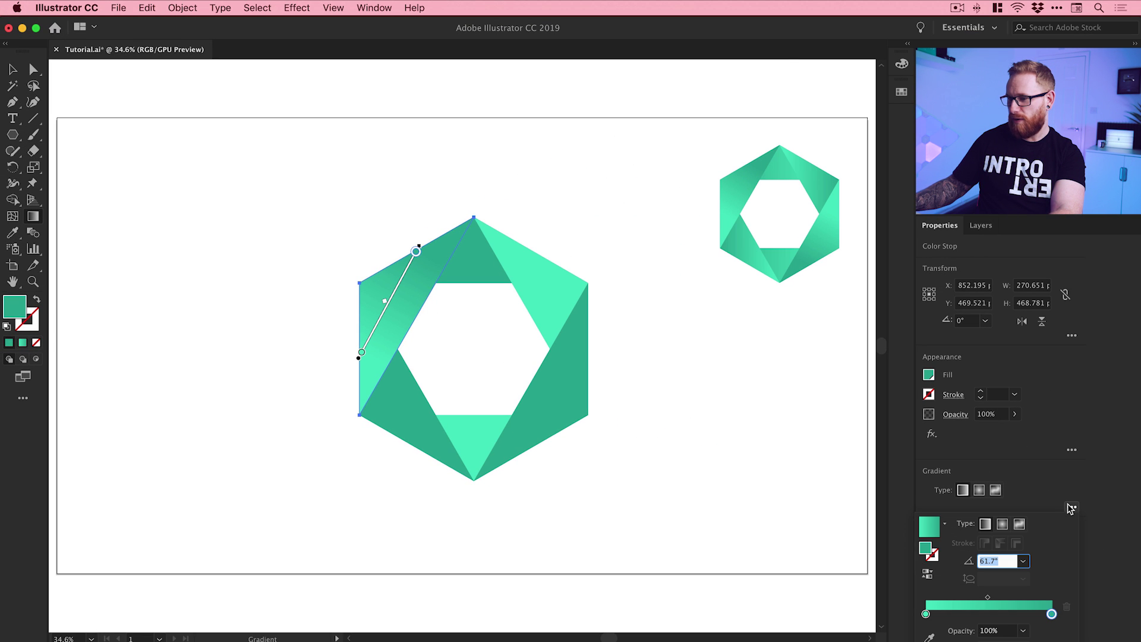
pyautogui.click(928, 575)
pyautogui.click(928, 575)
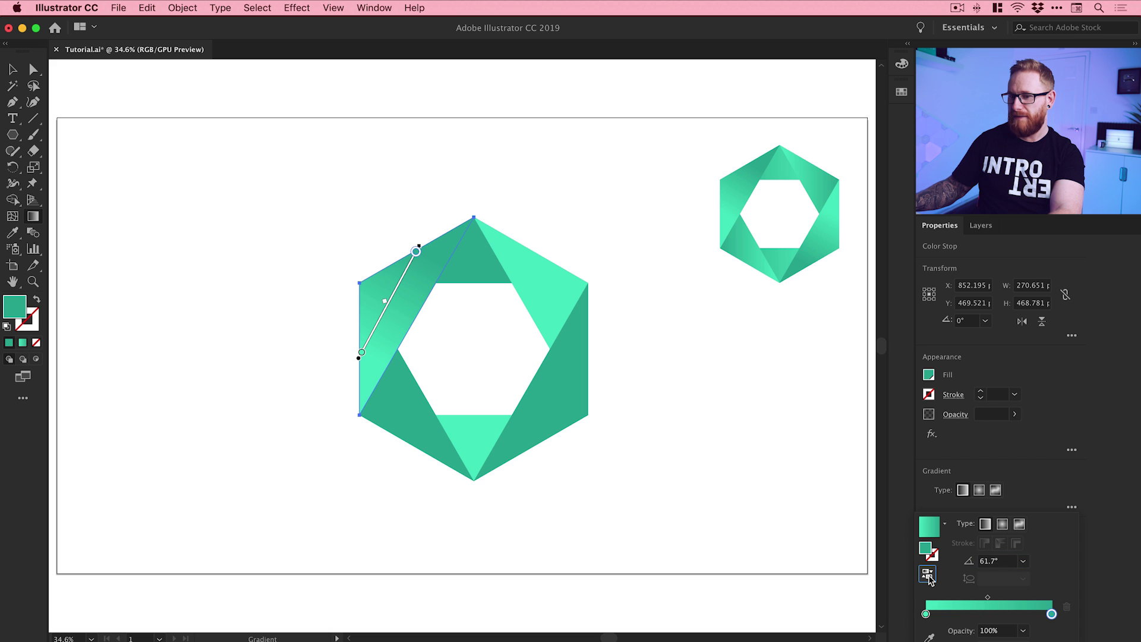
pyautogui.click(1071, 507)
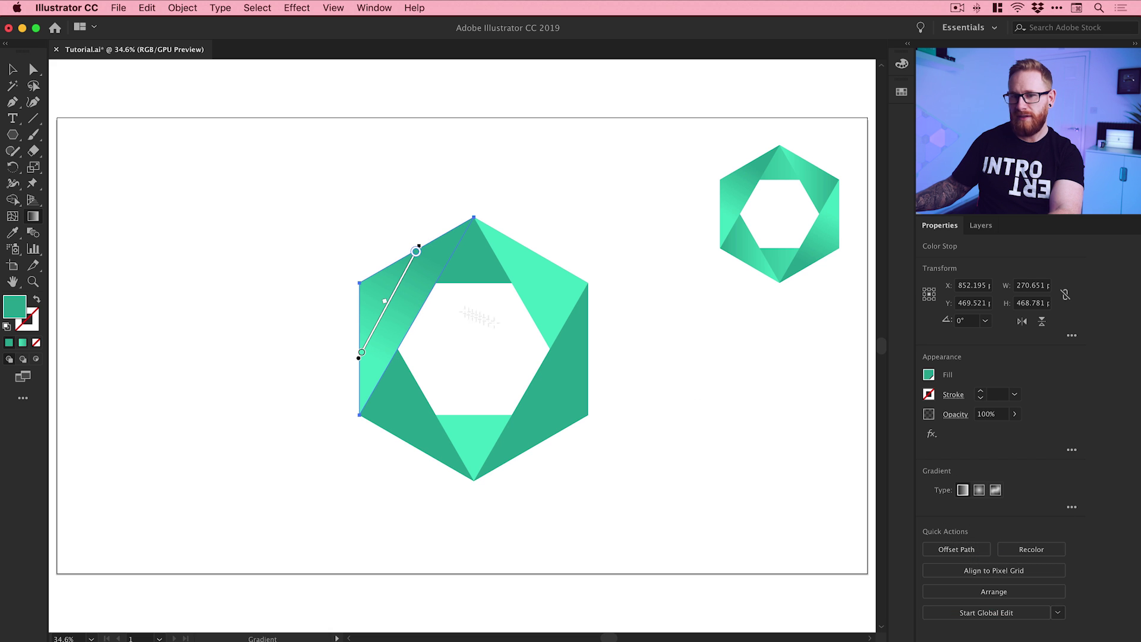
# Copy the gradient fill from the upper-left triangle to the other five triangles with the Eyedropper tool, and deselect them.
pyautogui.click(14, 69)
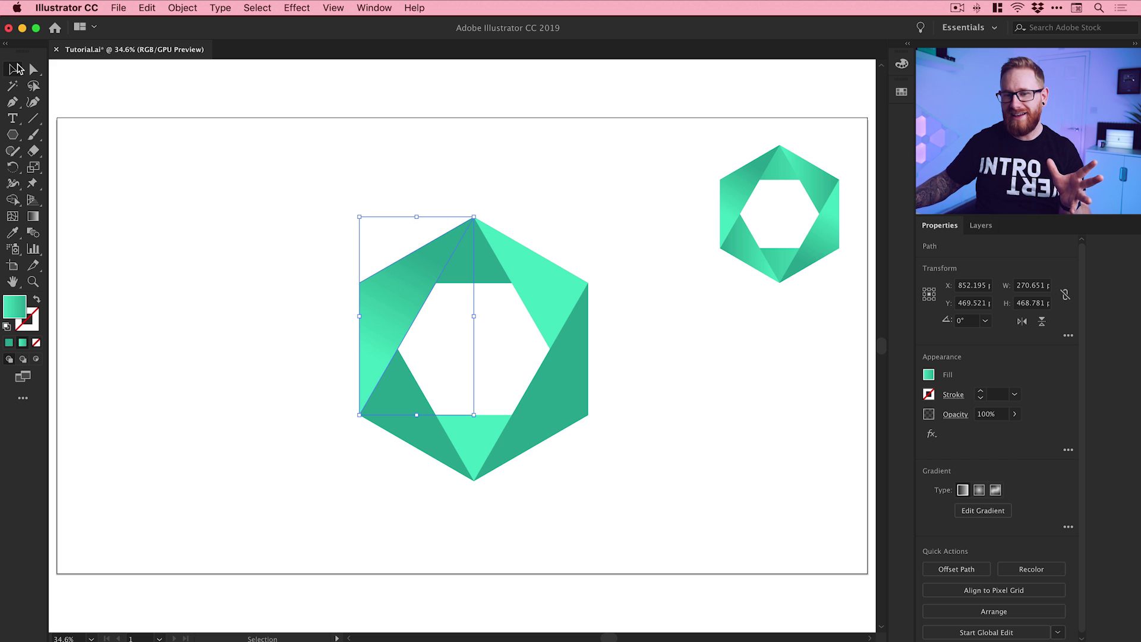
pyautogui.click(239, 143)
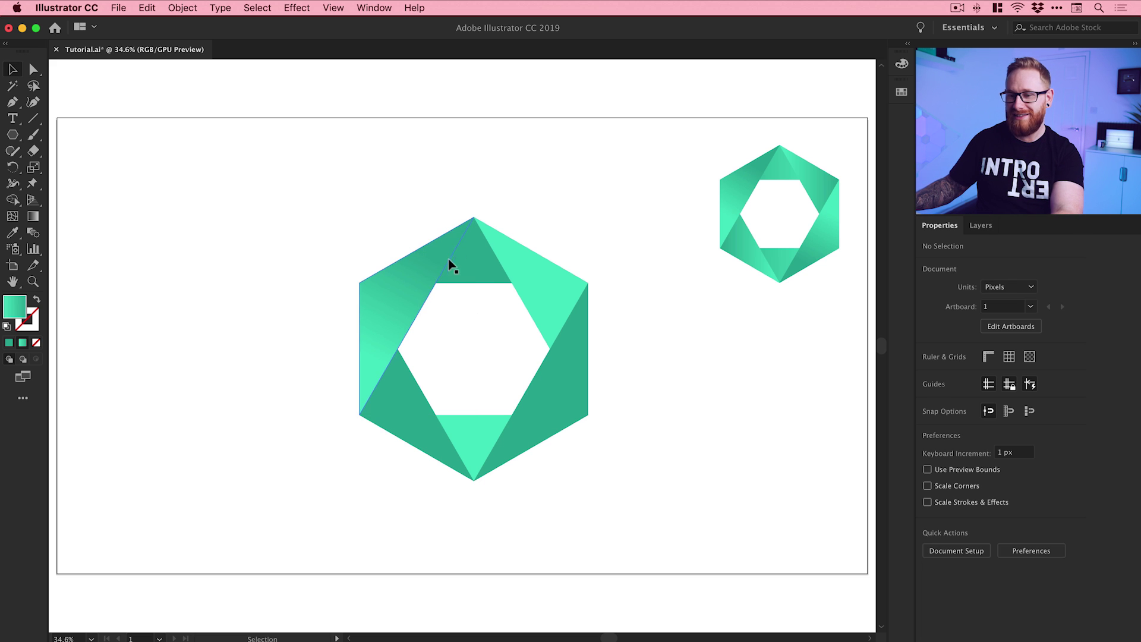
pyautogui.click(492, 279)
pyautogui.keyDown('shift'); pyautogui.click(551, 377); pyautogui.keyUp('shift')
pyautogui.keyDown('shift'); pyautogui.click(545, 395); pyautogui.keyUp('shift')
pyautogui.keyDown('shift'); pyautogui.click(485, 439); pyautogui.keyUp('shift')
pyautogui.keyDown('shift'); pyautogui.click(423, 418); pyautogui.keyUp('shift')
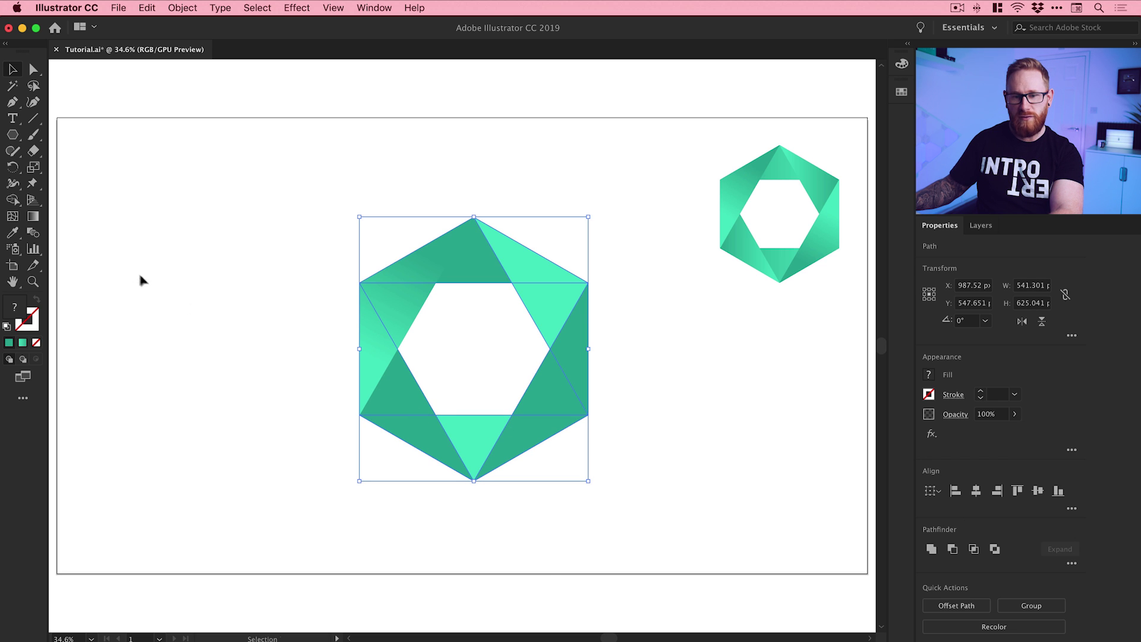
pyautogui.click(13, 234)
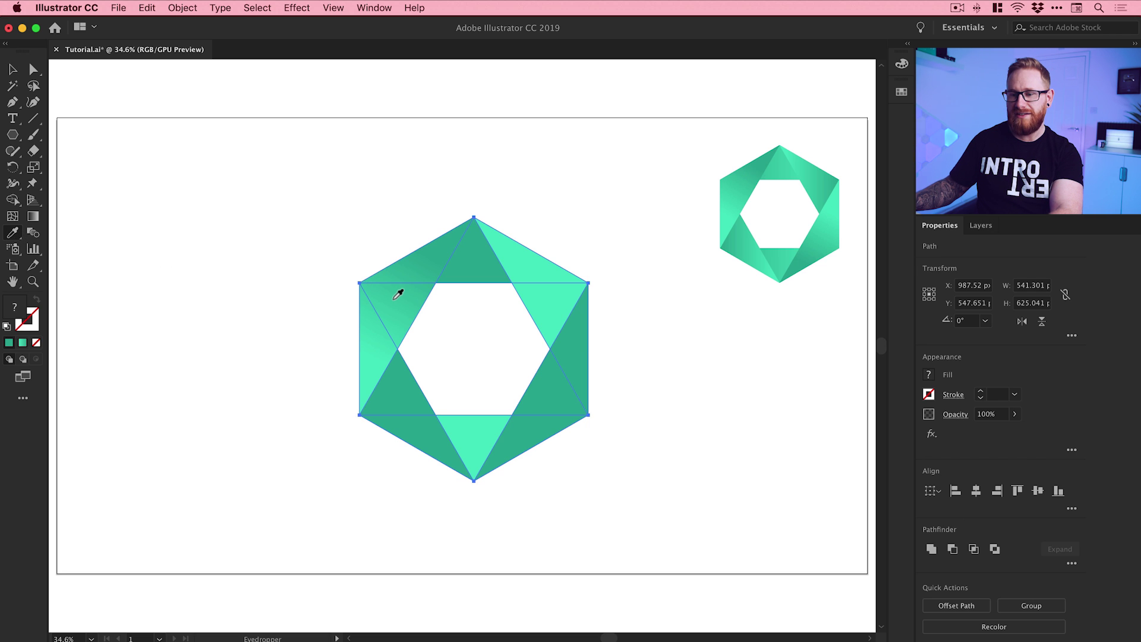
pyautogui.click(398, 295)
pyautogui.click(12, 69)
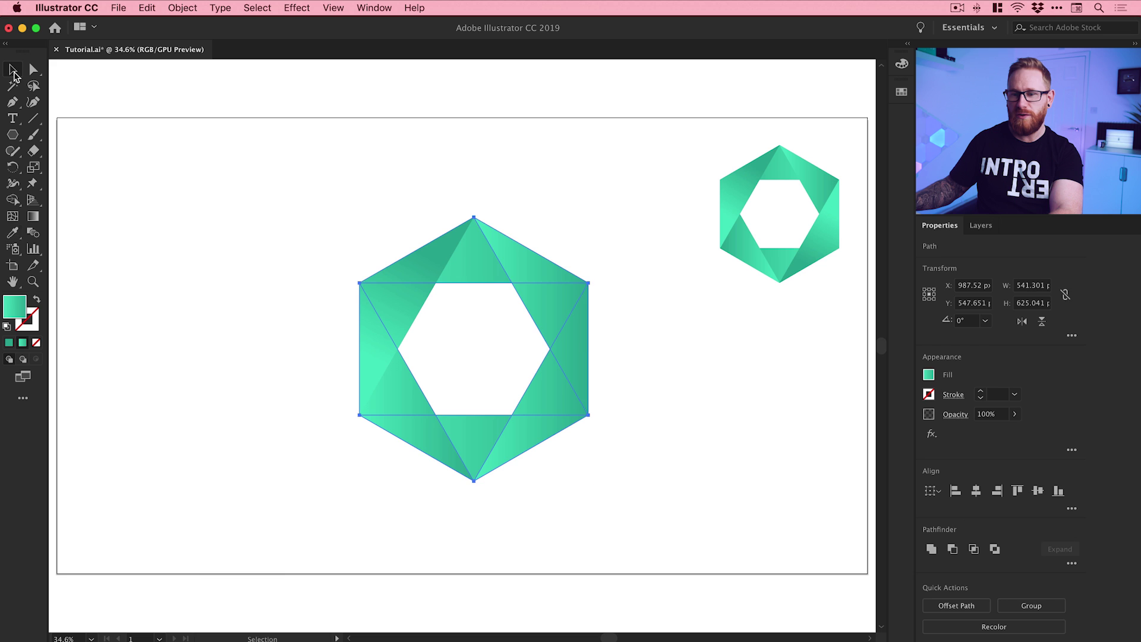
pyautogui.click(267, 189)
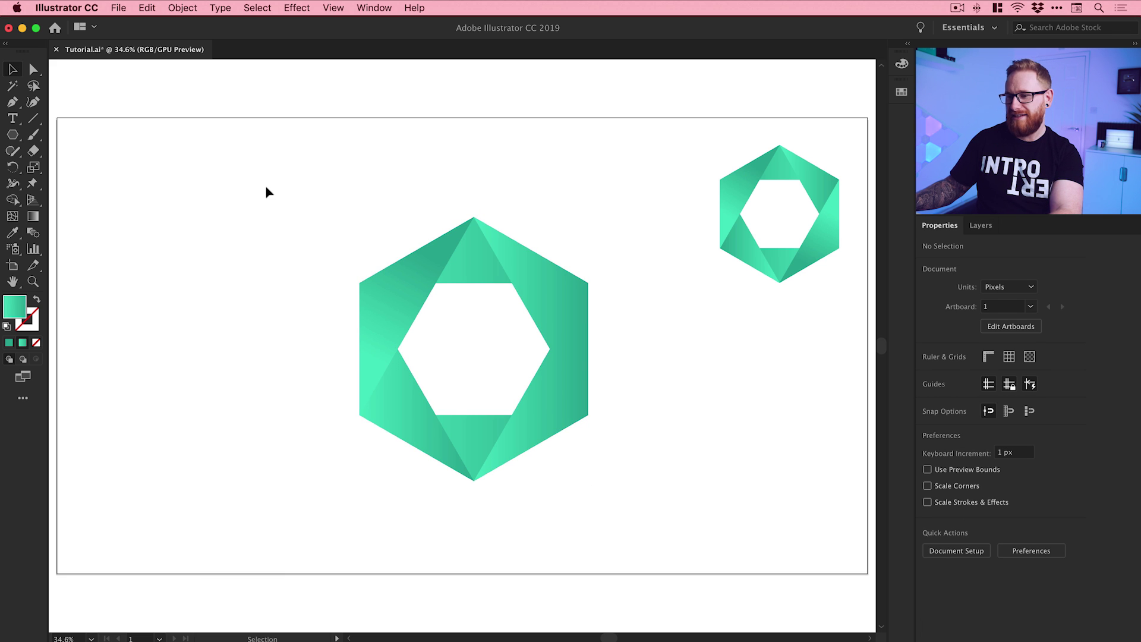
# Reverse the gradient's colour direction on the lower-right triangle.
pyautogui.click(560, 396)
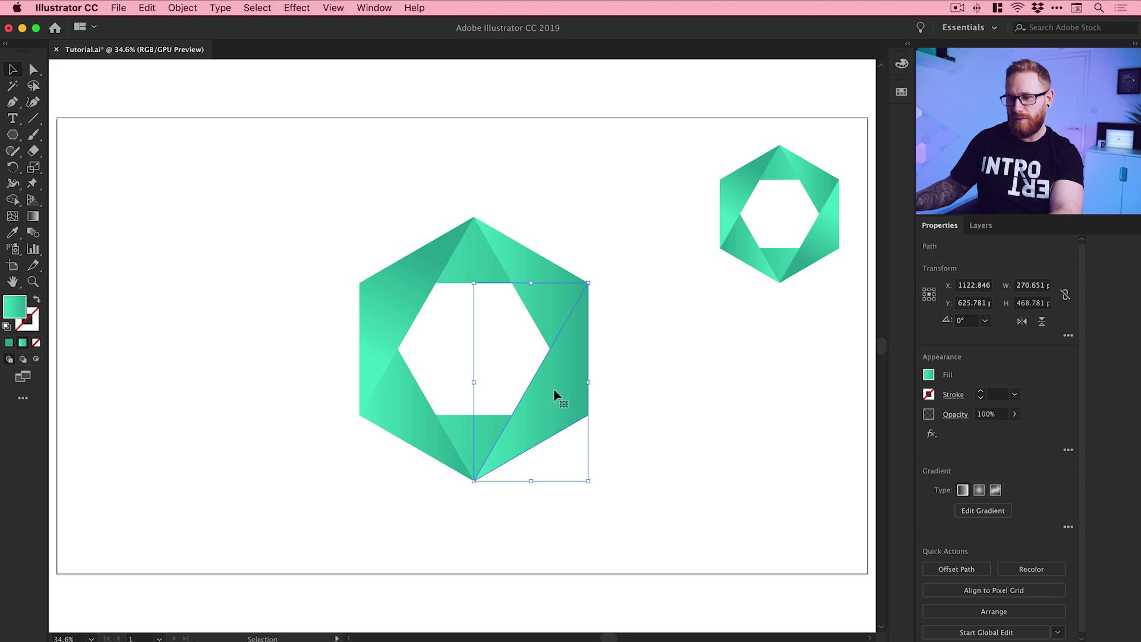
pyautogui.click(1068, 527)
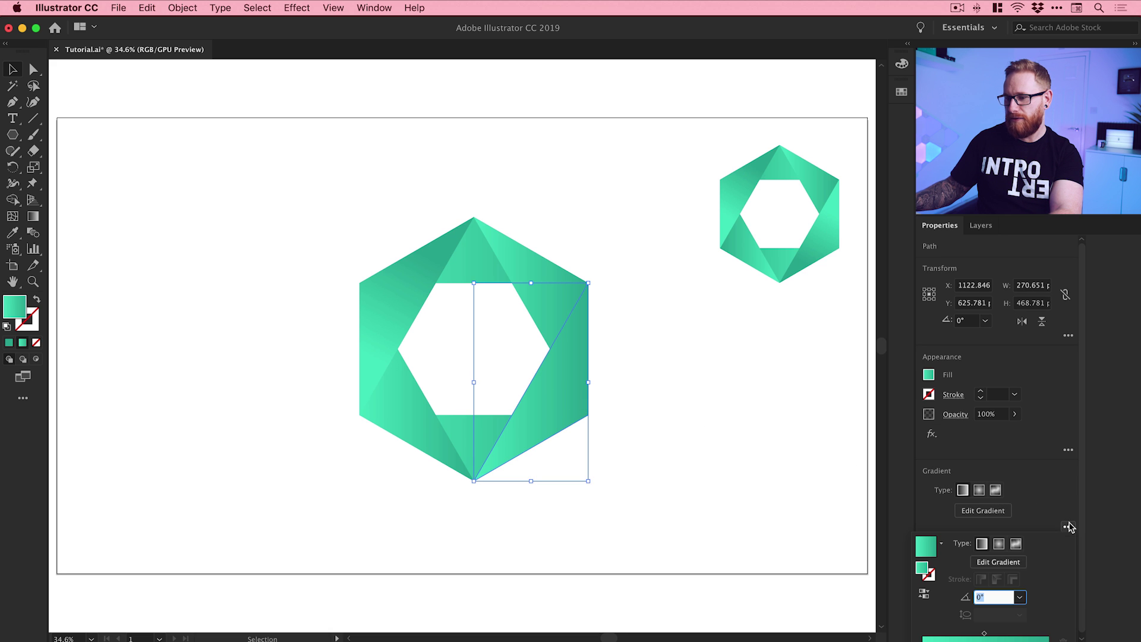
pyautogui.click(924, 594)
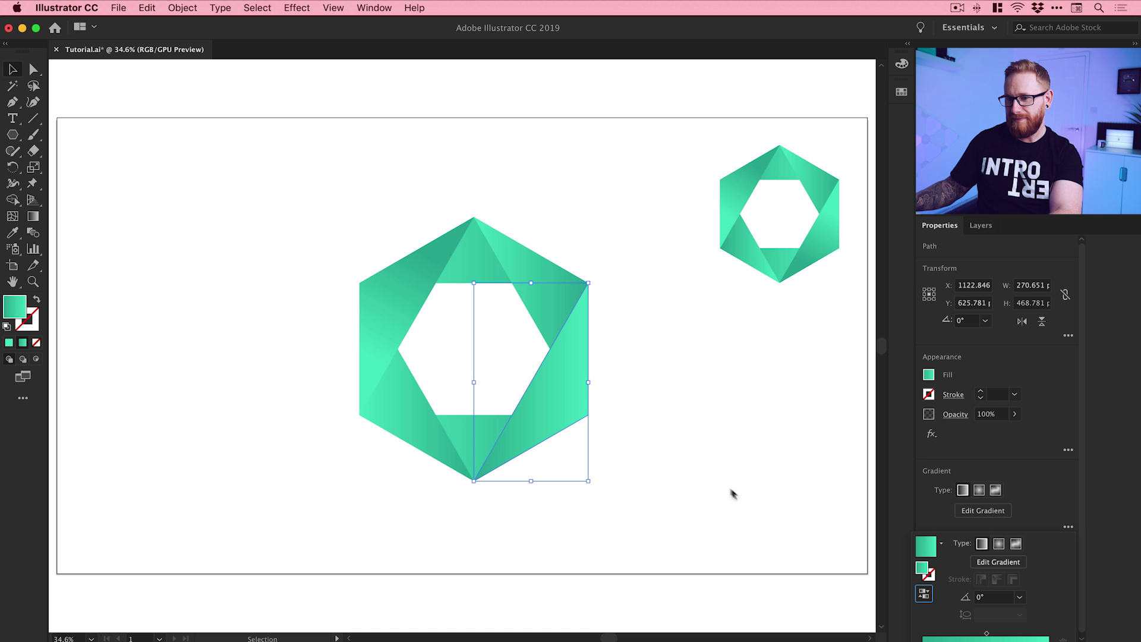
# Tighten the top triangle's gradient by moving its light and dark stops inward to about one third and two thirds of its width.
pyautogui.click(467, 266)
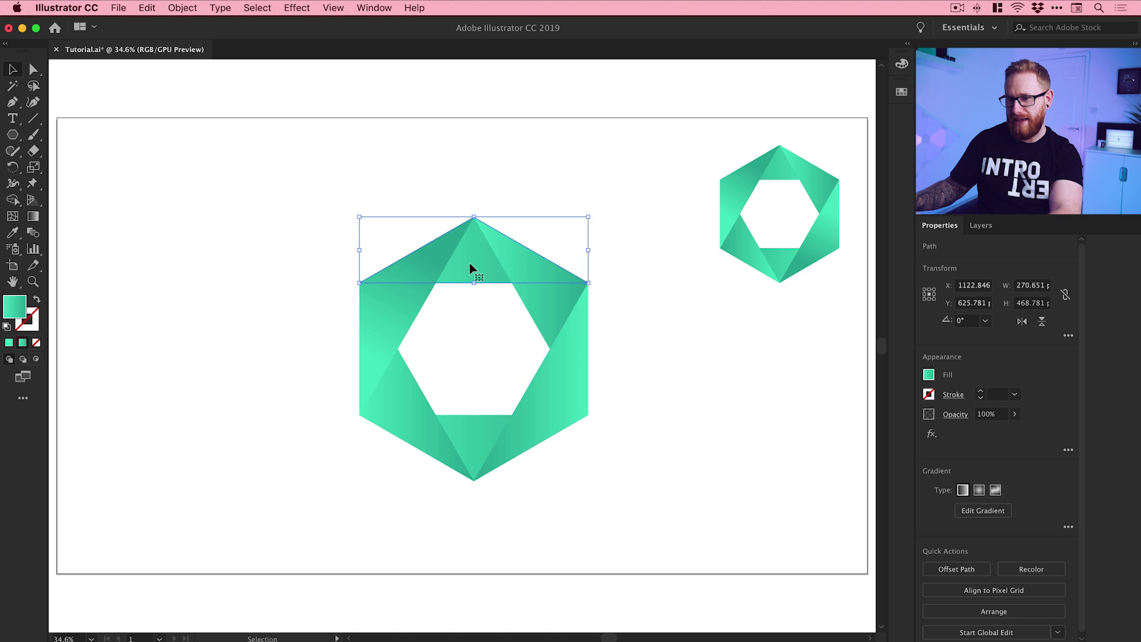
pyautogui.click(33, 218)
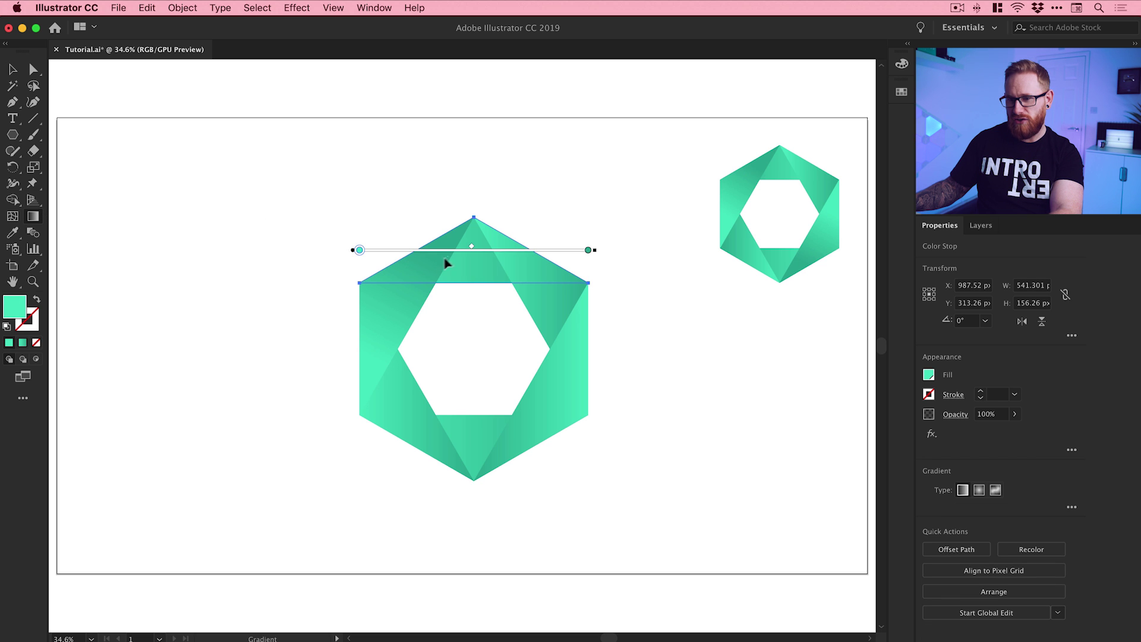
pyautogui.moveTo(360, 250); pyautogui.dragTo(435, 250)
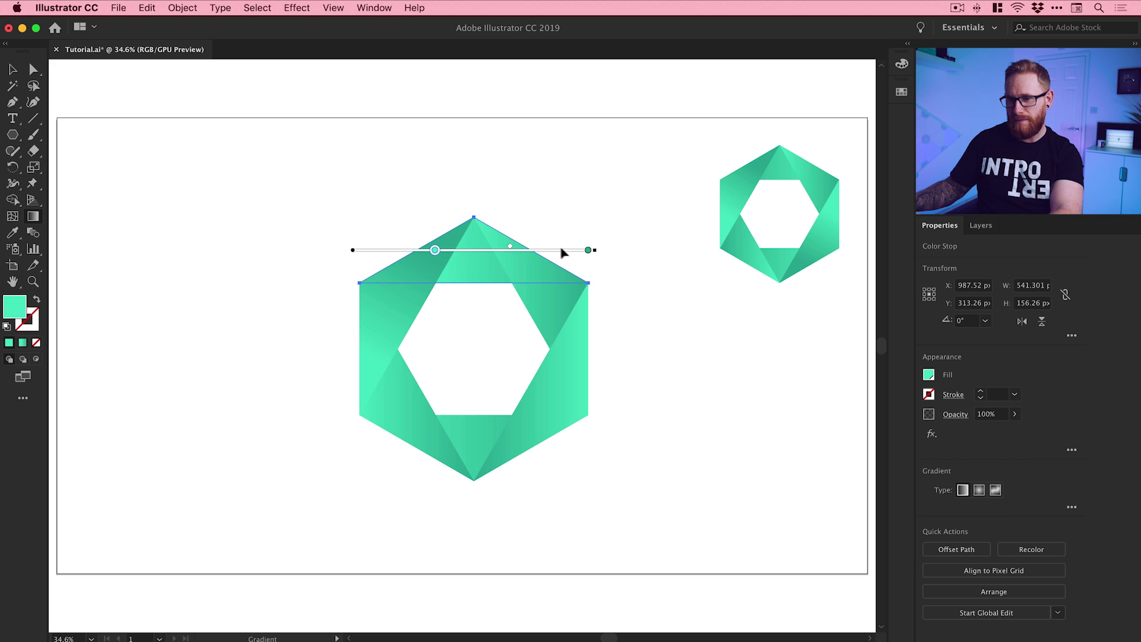
pyautogui.moveTo(588, 250); pyautogui.dragTo(509, 250)
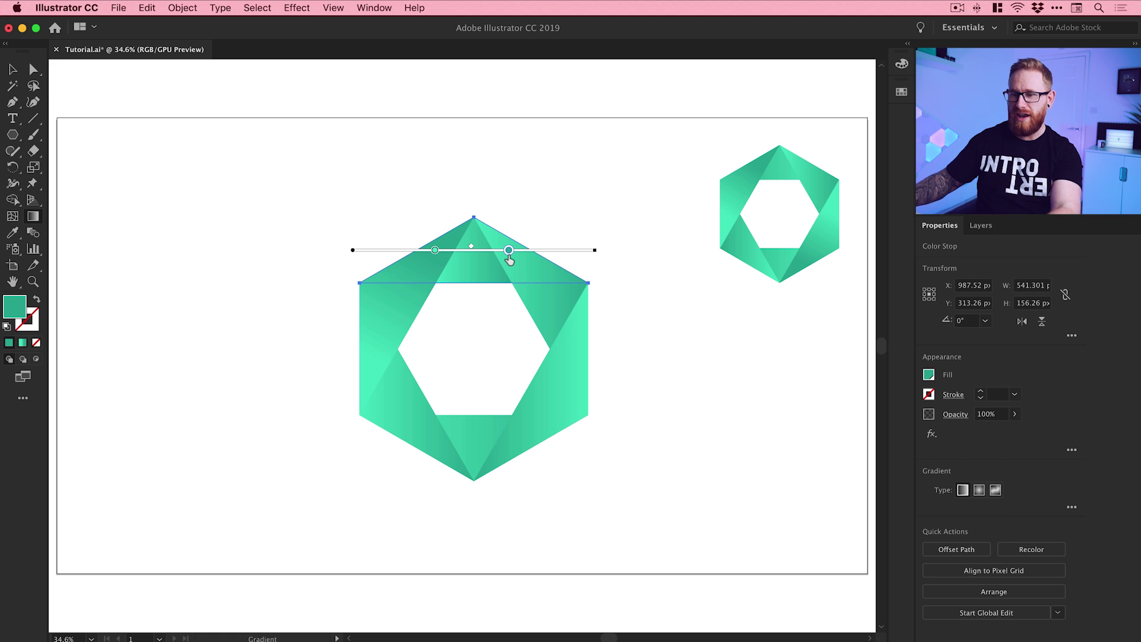
pyautogui.click(11, 70)
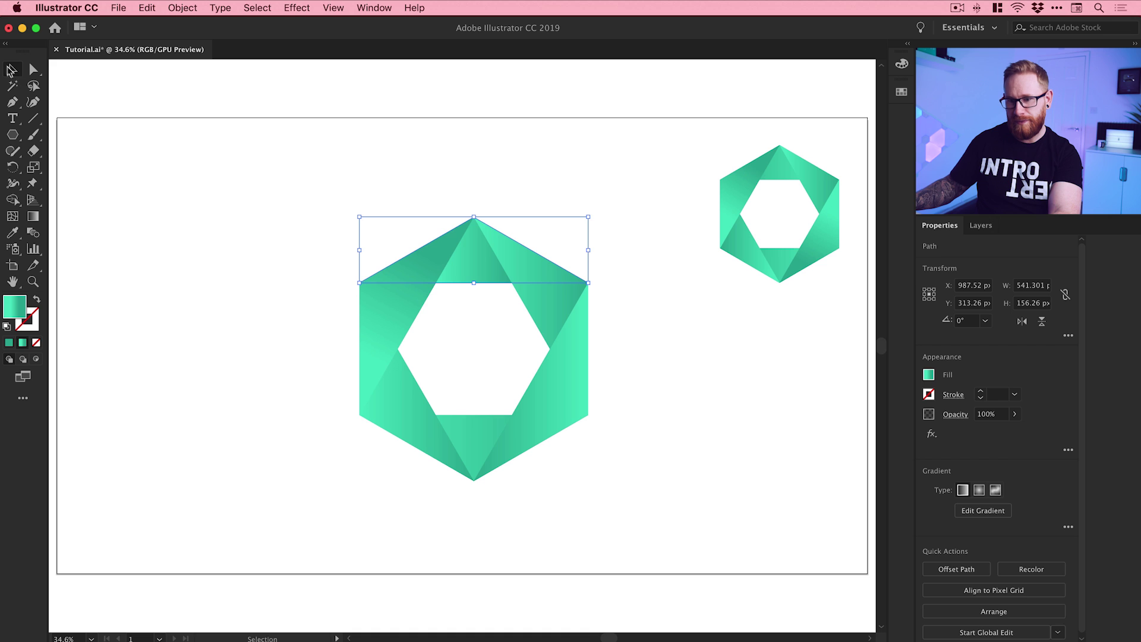
# Reverse the gradient's colour direction on the lower-left triangle and deselect it.
pyautogui.click(410, 416)
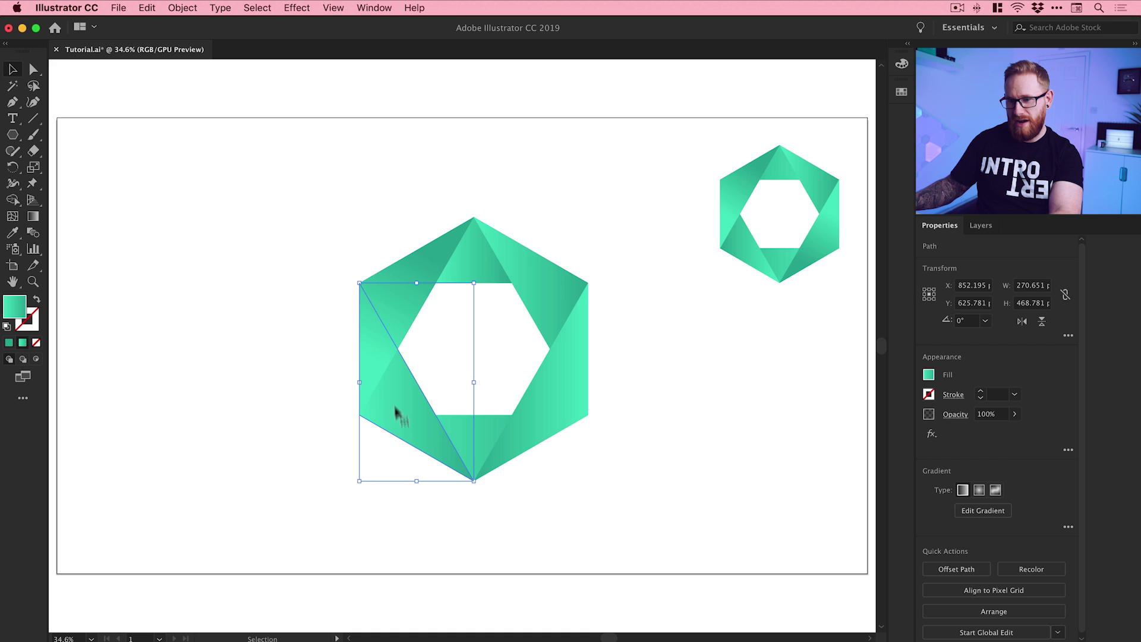
pyautogui.click(1068, 528)
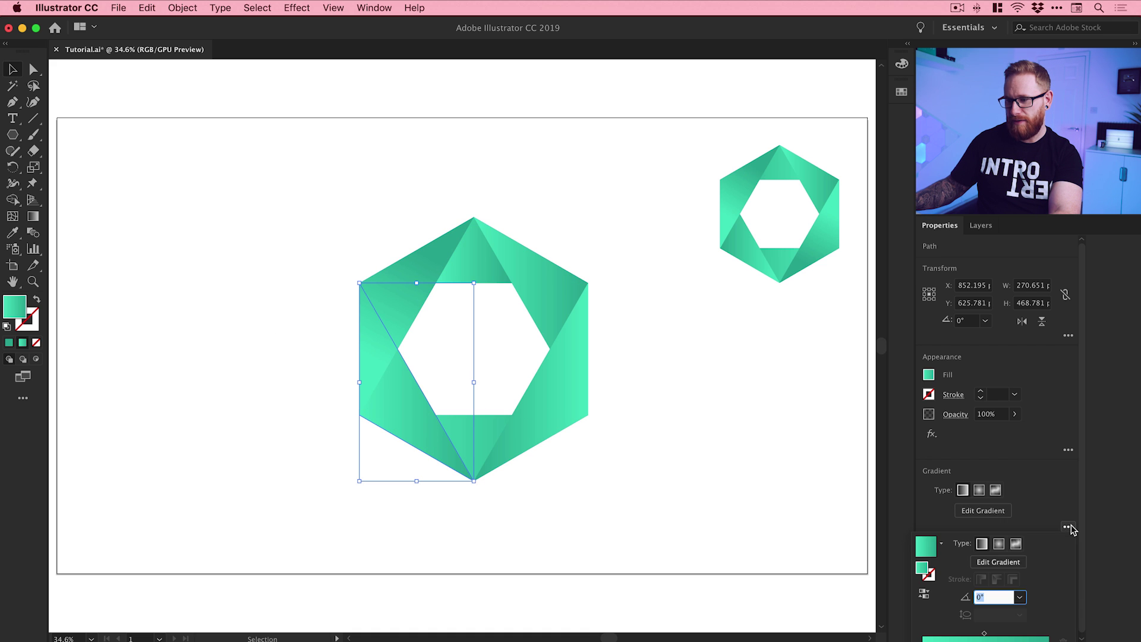
pyautogui.click(924, 594)
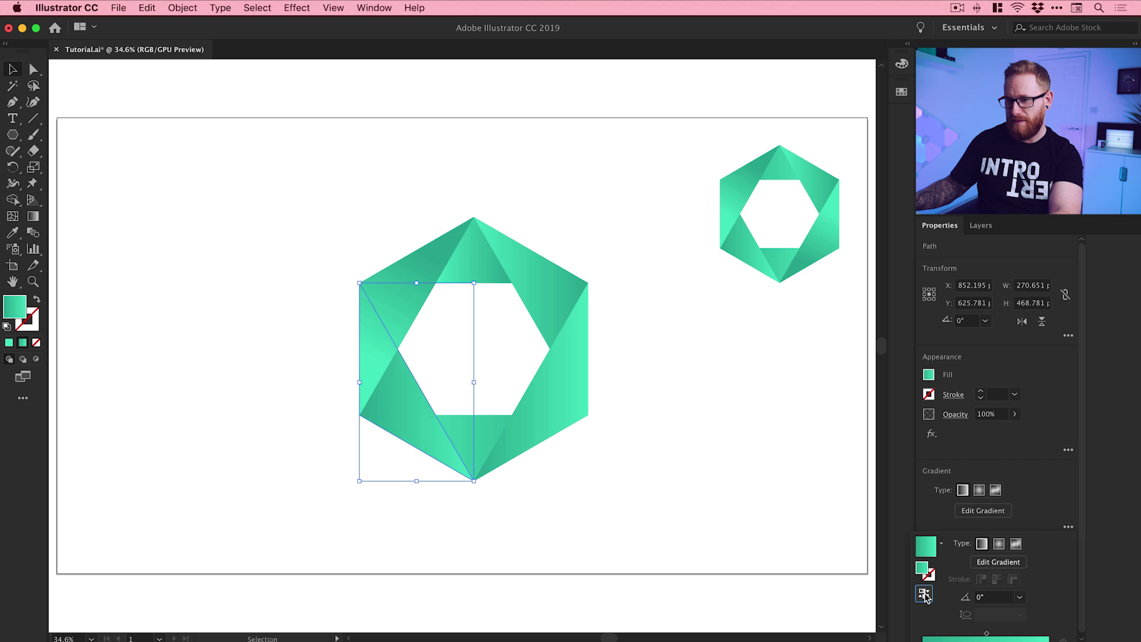
pyautogui.click(990, 599)
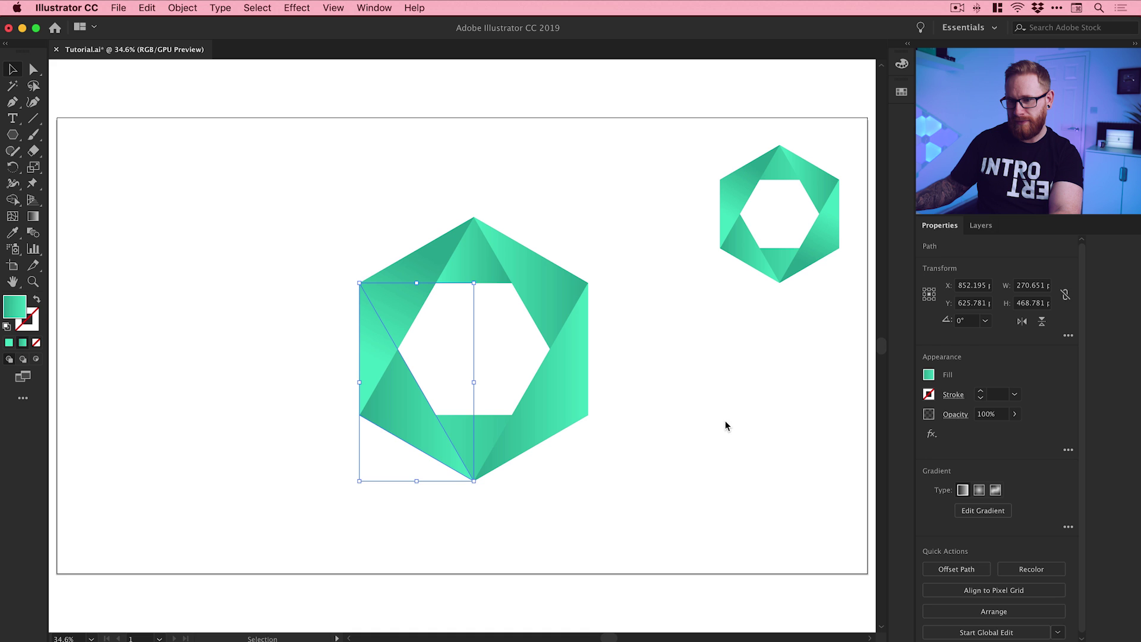
pyautogui.click(688, 391)
# Move both colour stops of the bottom triangle's gradient inward, close to the edges of its visible central part.
pyautogui.click(468, 433)
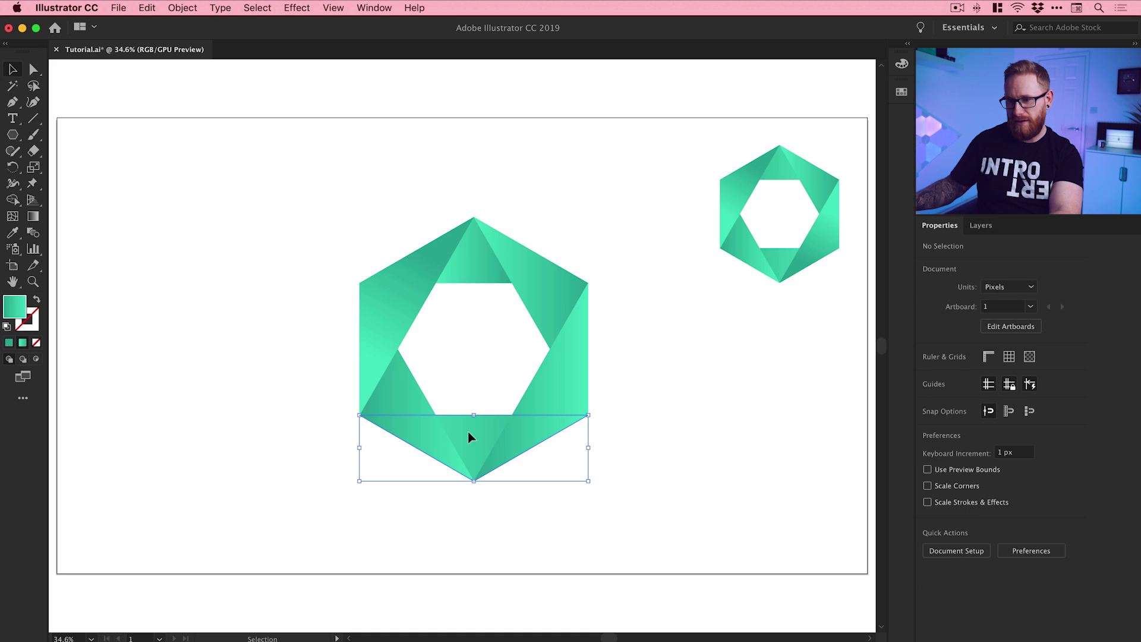
pyautogui.click(33, 216)
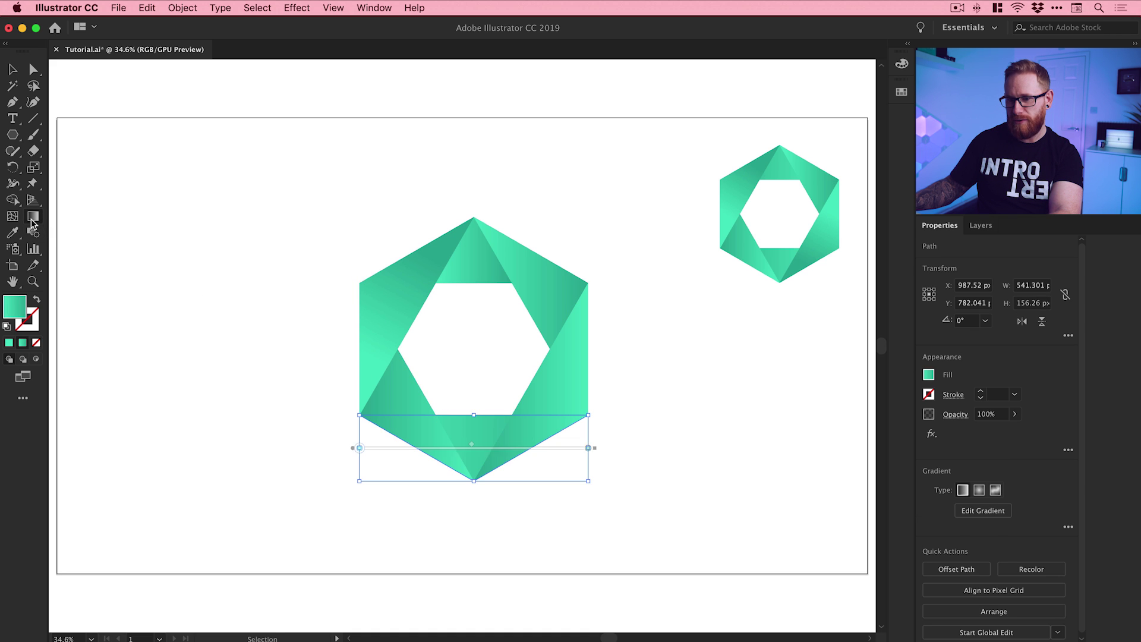
pyautogui.moveTo(358, 450); pyautogui.dragTo(416, 450)
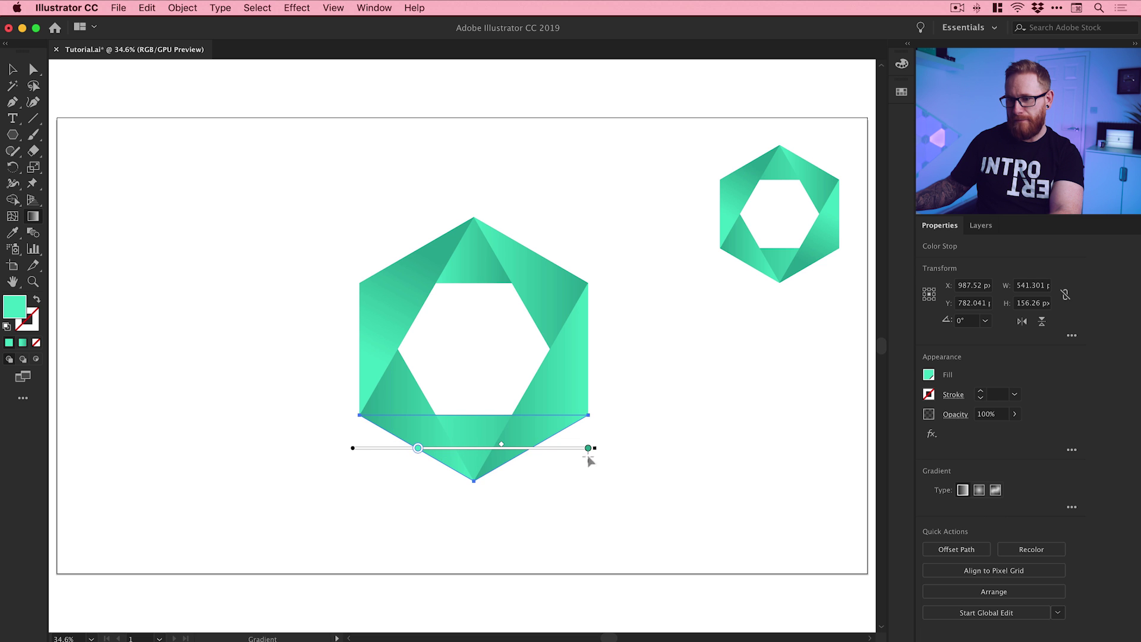
pyautogui.moveTo(588, 449); pyautogui.dragTo(523, 451)
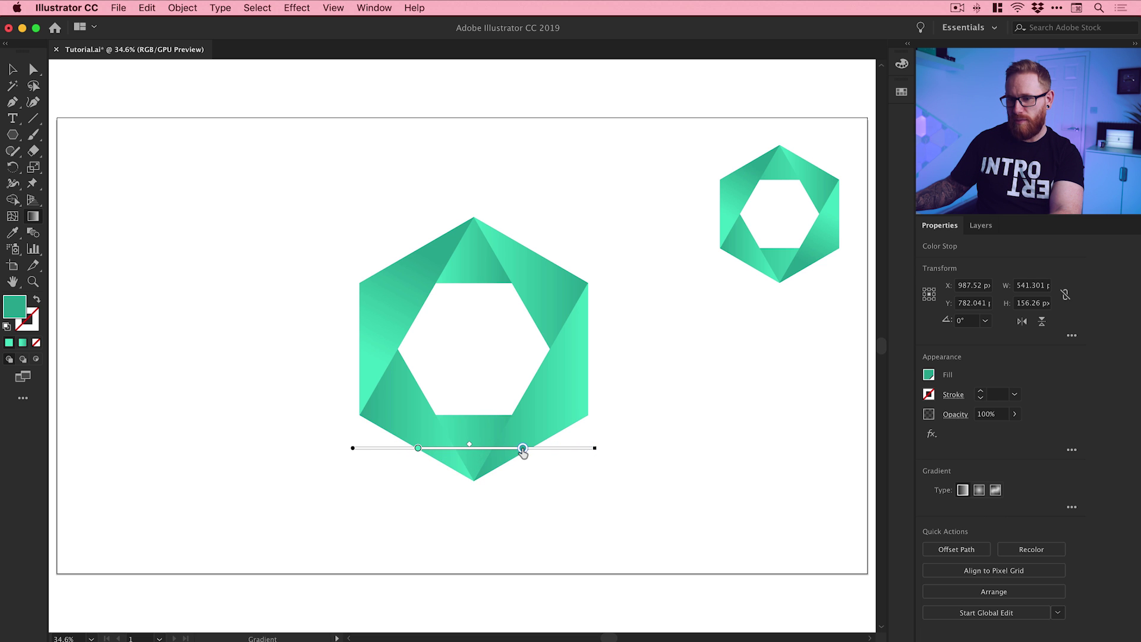
pyautogui.moveTo(418, 448); pyautogui.dragTo(425, 448)
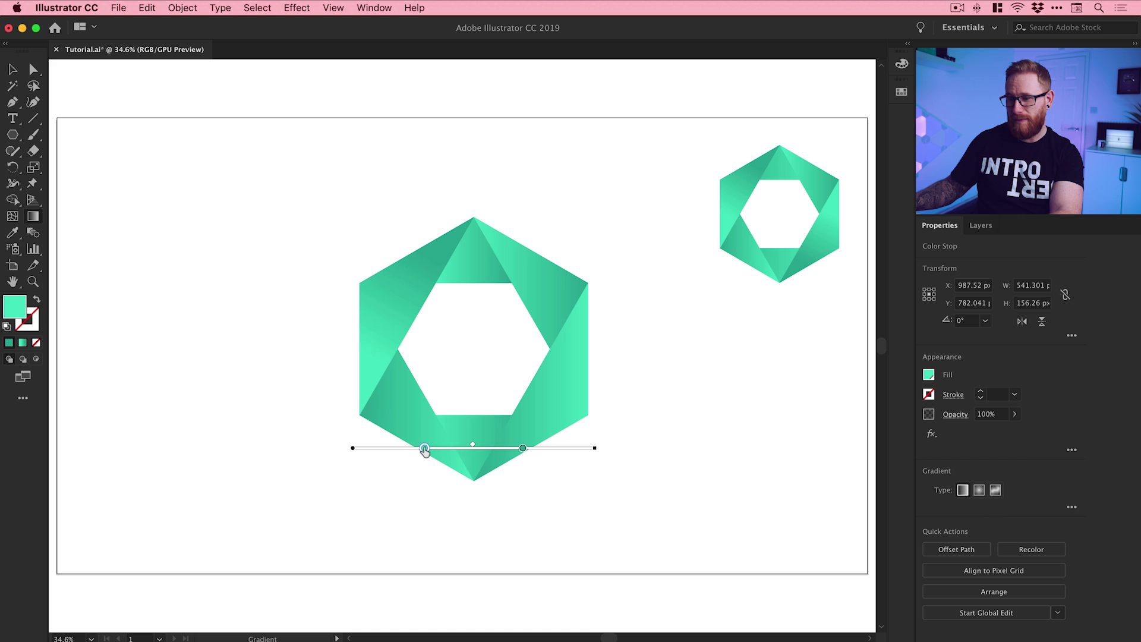
# Reverse the bottom triangle's gradient so it runs from dark to light green, and deselect the triangle.
pyautogui.click(1071, 506)
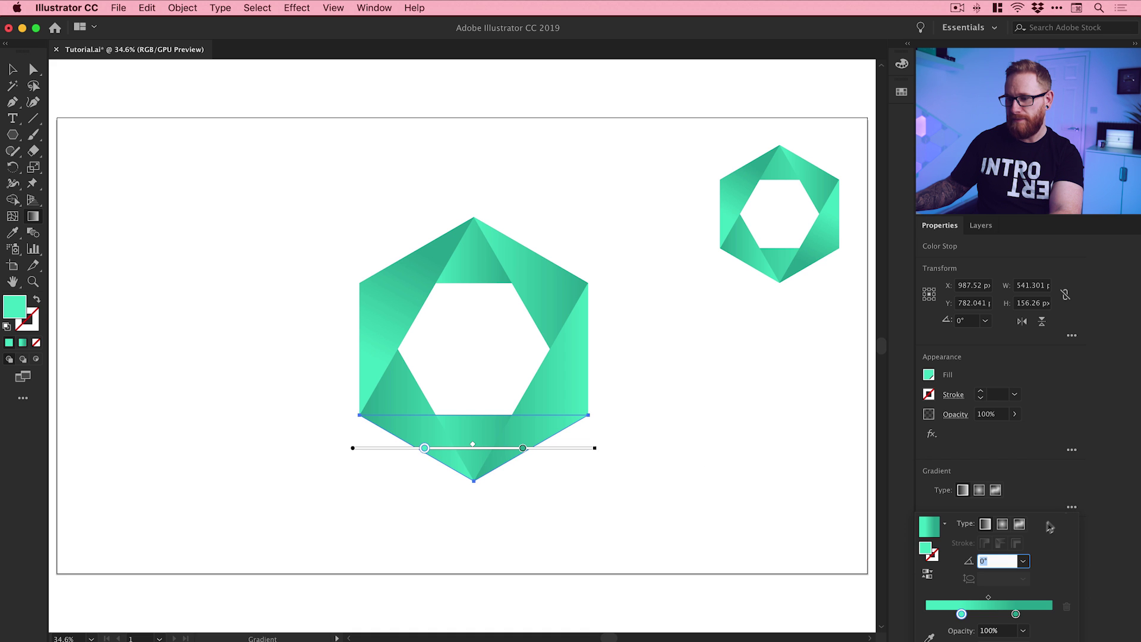
pyautogui.click(929, 573)
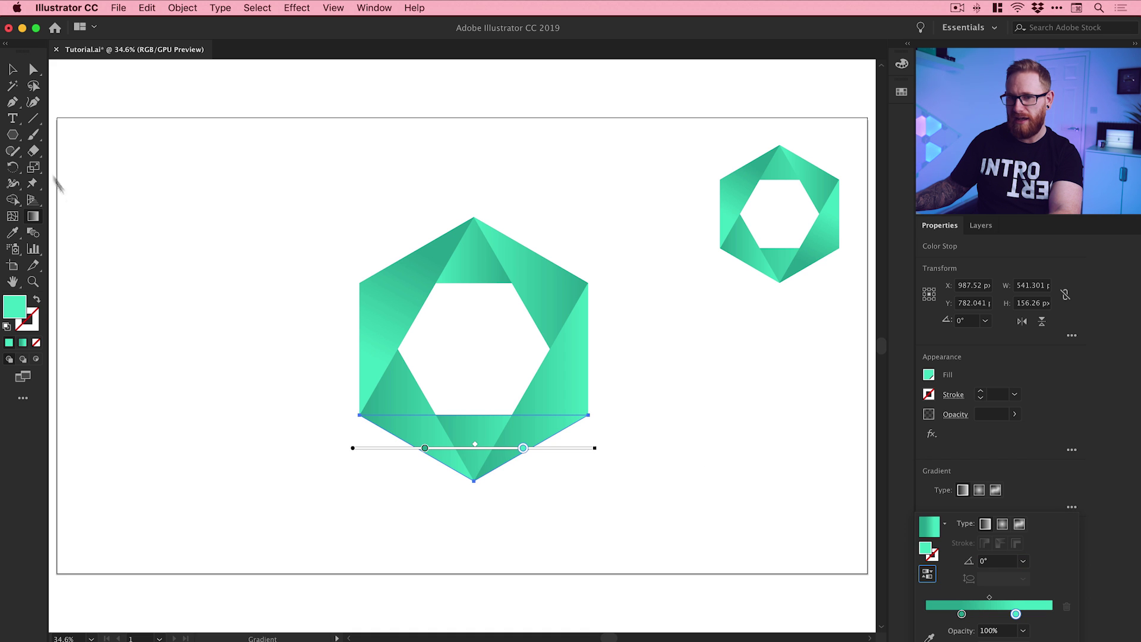
pyautogui.click(13, 73)
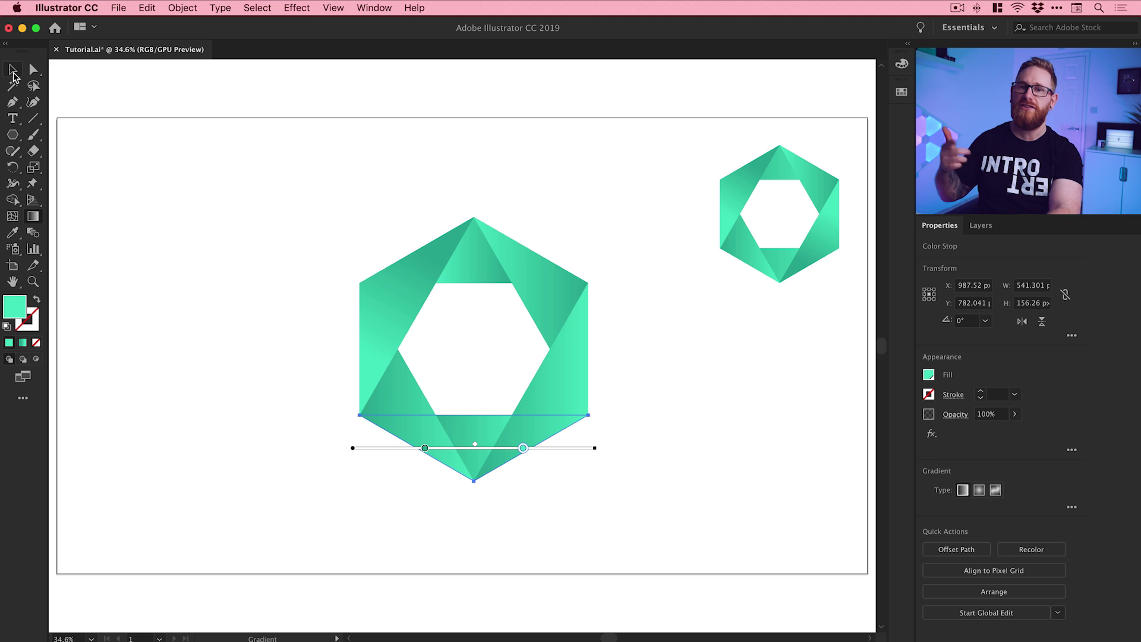
pyautogui.click(13, 70)
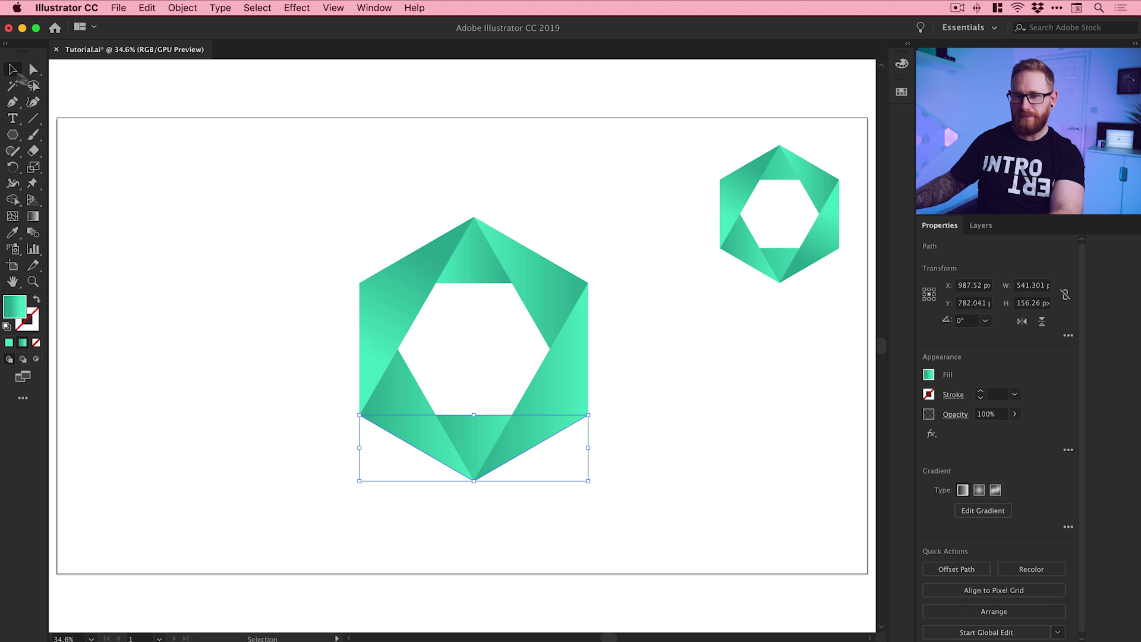
pyautogui.click(382, 221)
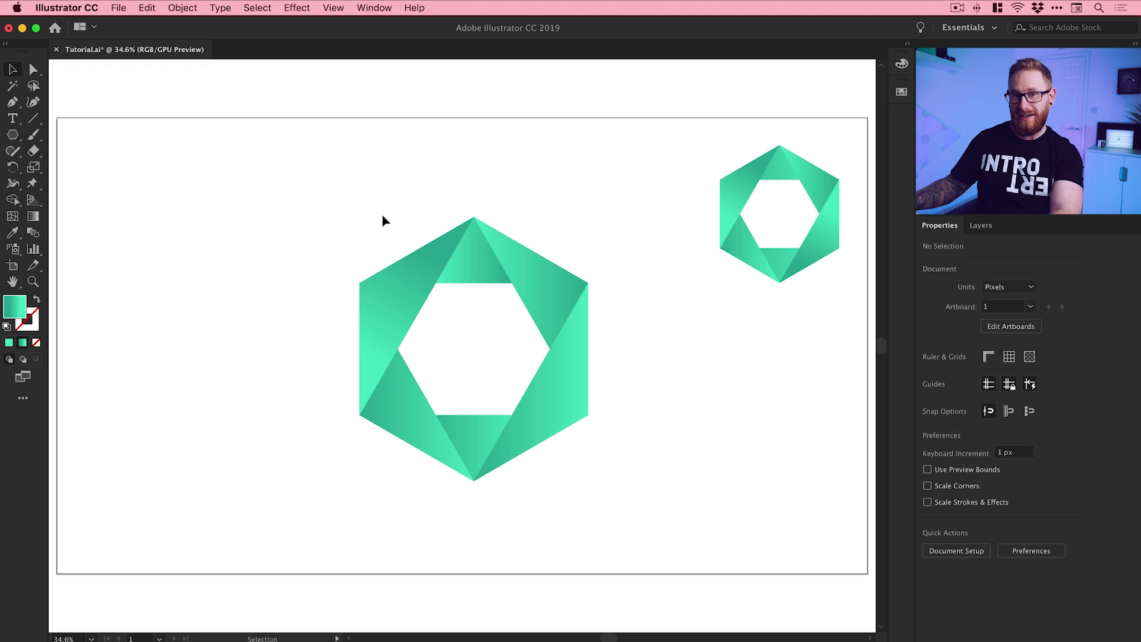
# Group all six triangles of the large hexagon and scale the group up proportionally from its centre by about a third.
pyautogui.moveTo(319, 205); pyautogui.dragTo(619, 515)
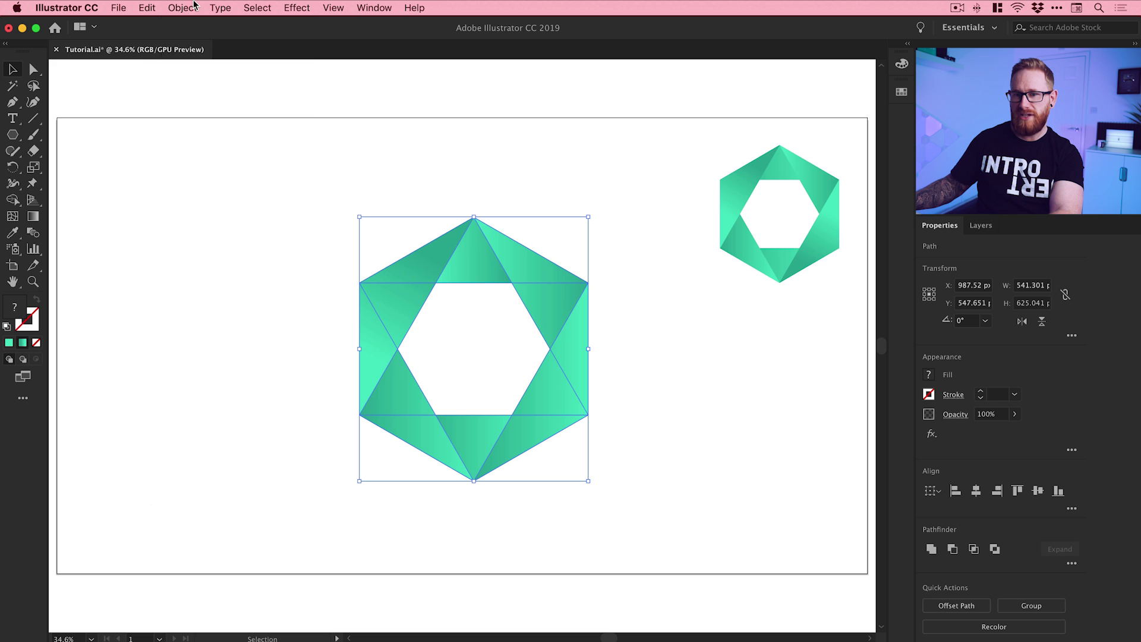
pyautogui.click(183, 7)
pyautogui.click(181, 58)
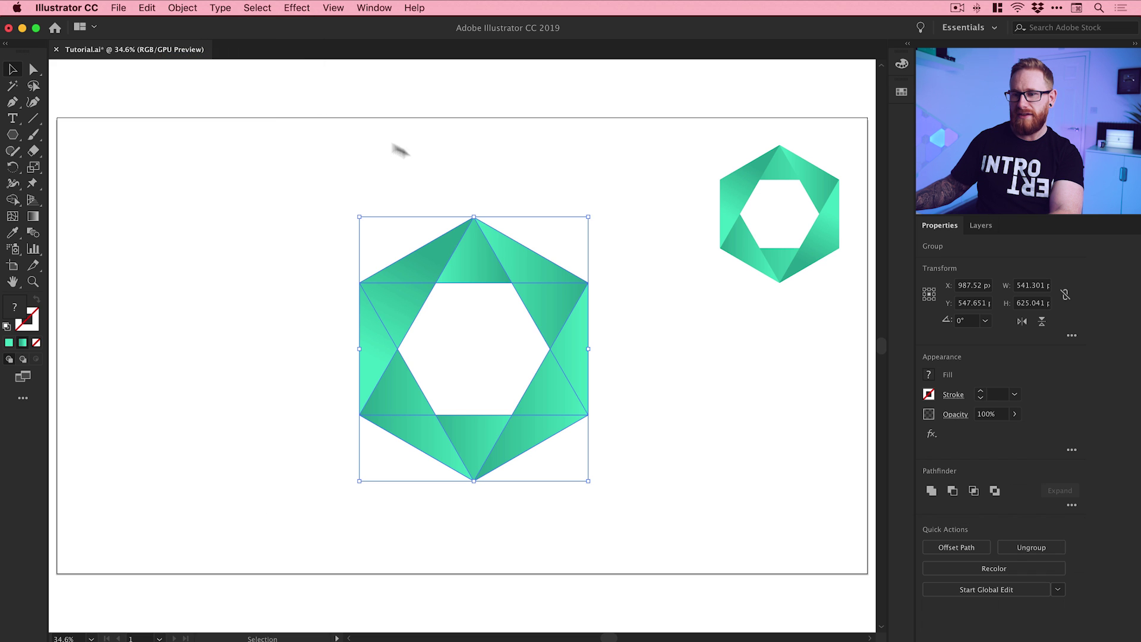
pyautogui.moveTo(590, 216); pyautogui.dragTo(627, 161)
pyautogui.click(667, 202)
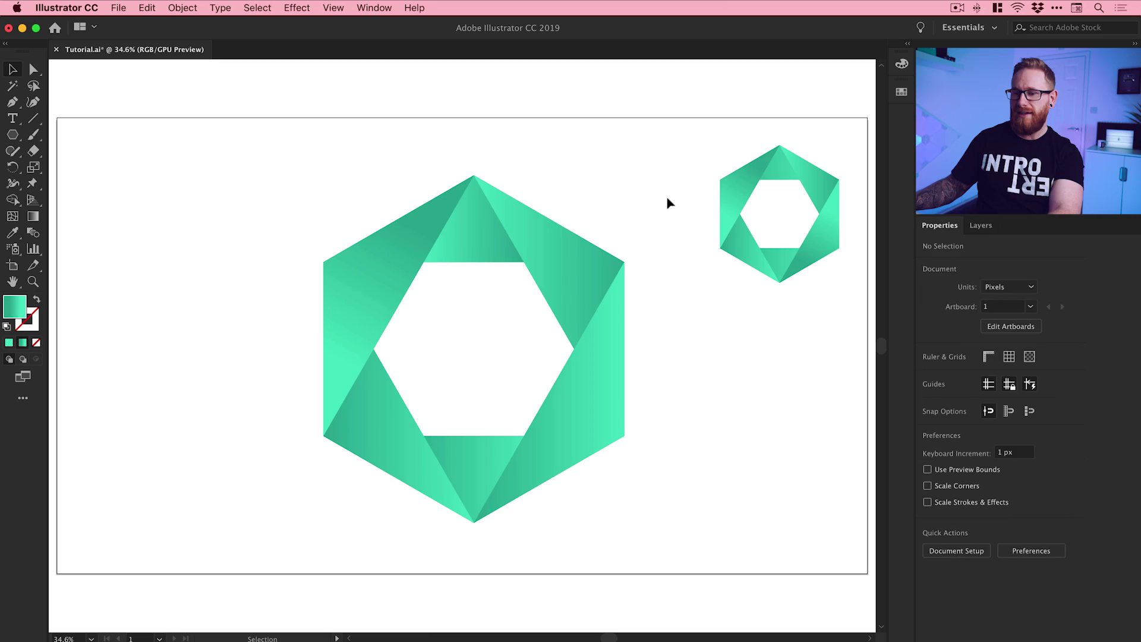